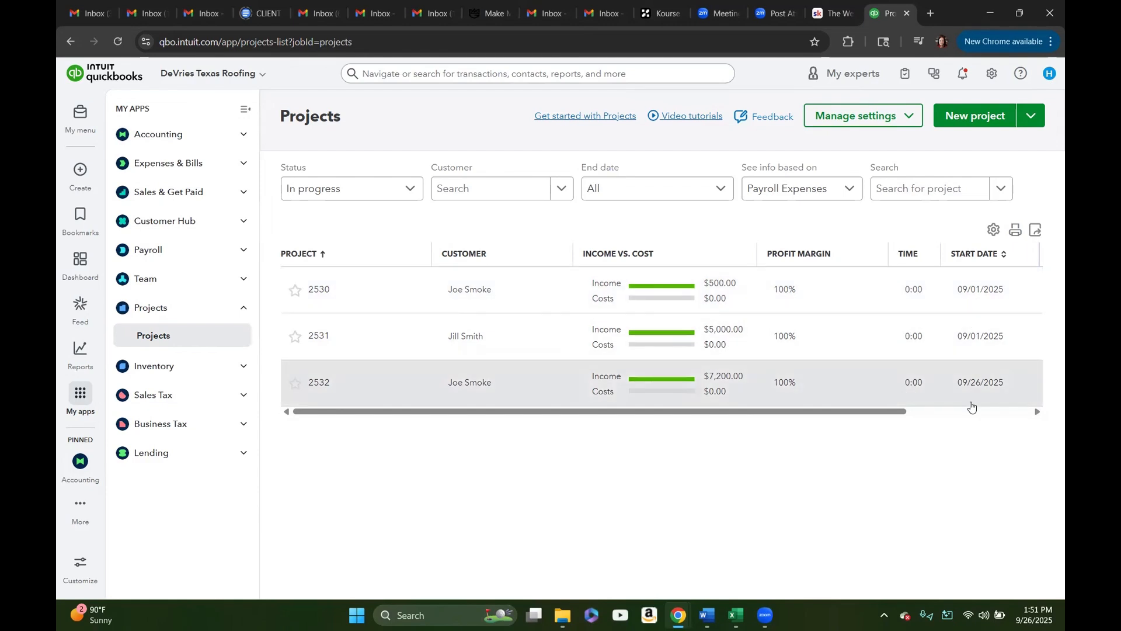
Step: Review the project list's remaining columns and the actions available for project 2530
scroll(898, 412, right, 5)
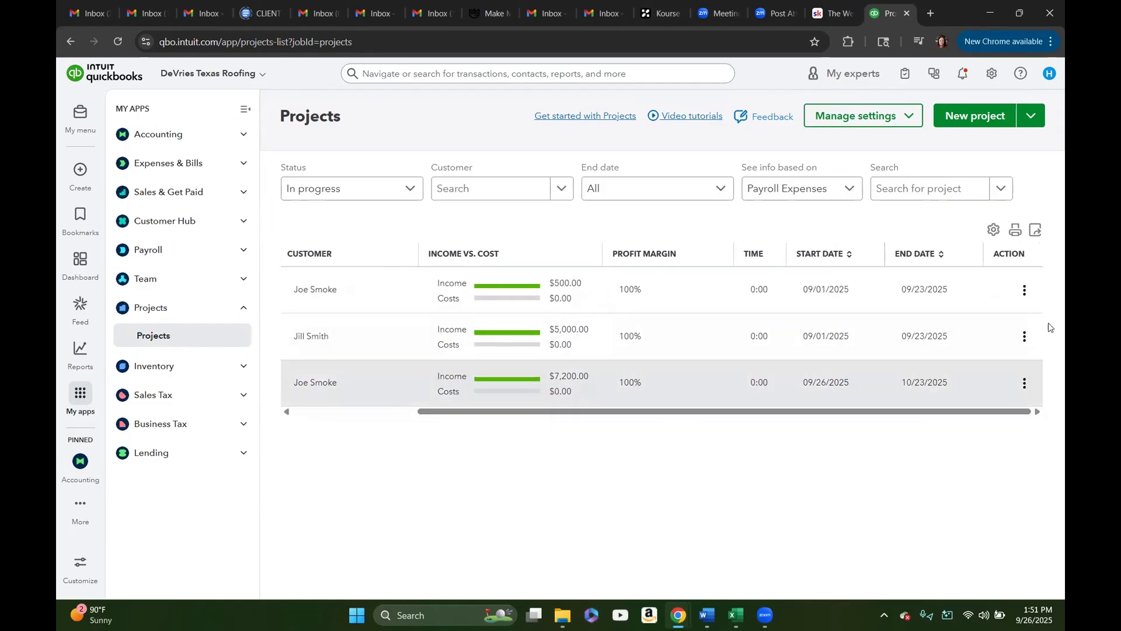
click(1024, 291)
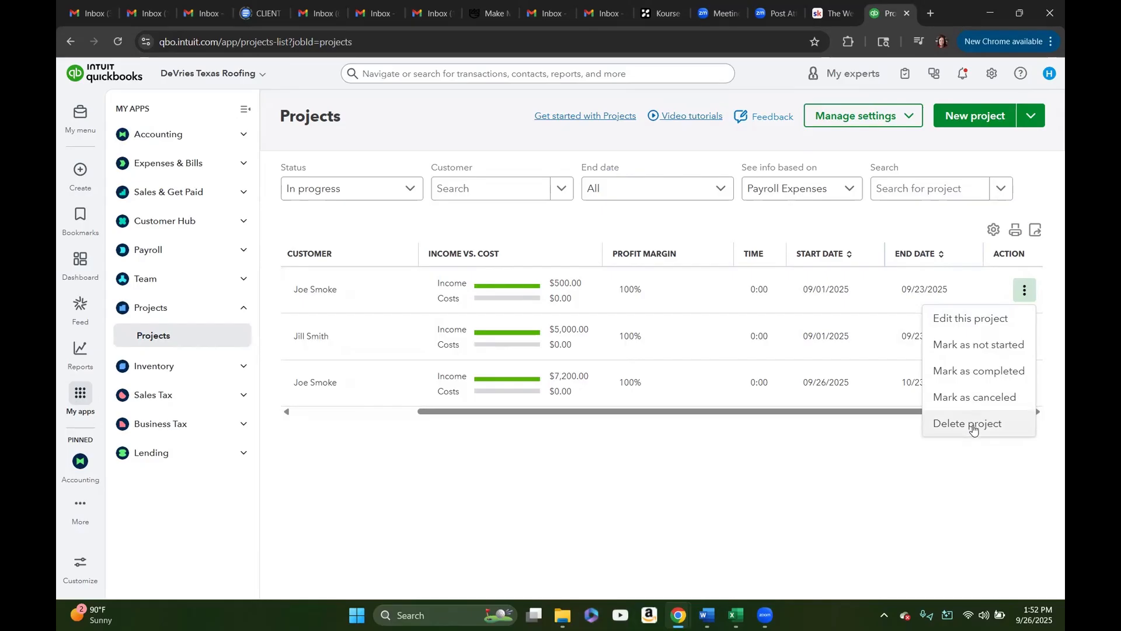
click(949, 492)
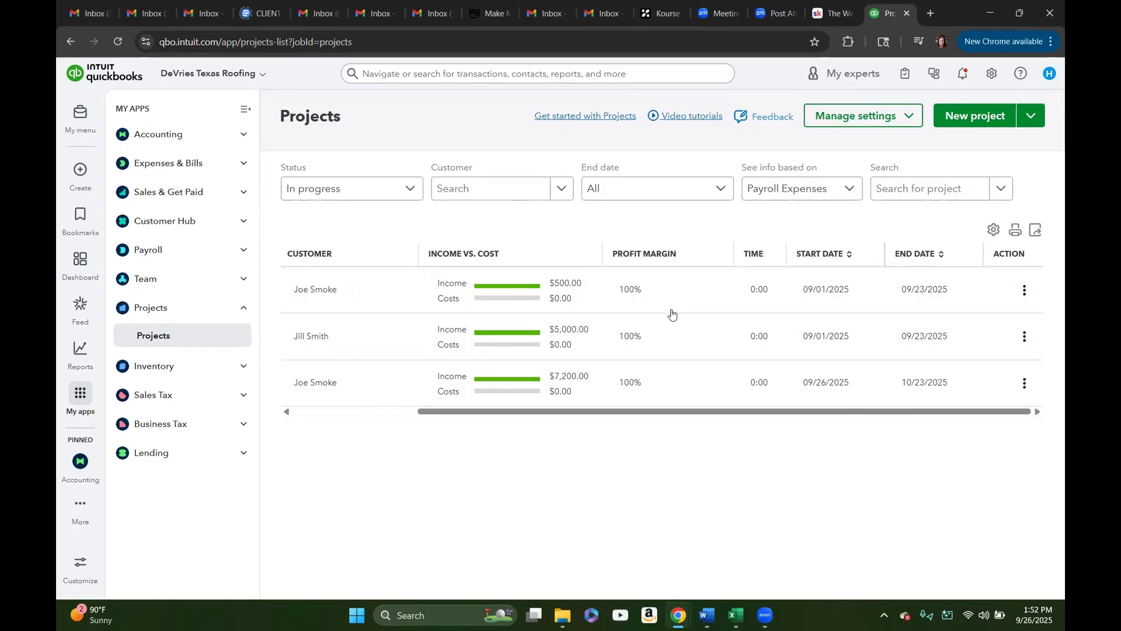
drag(675, 415, 510, 423)
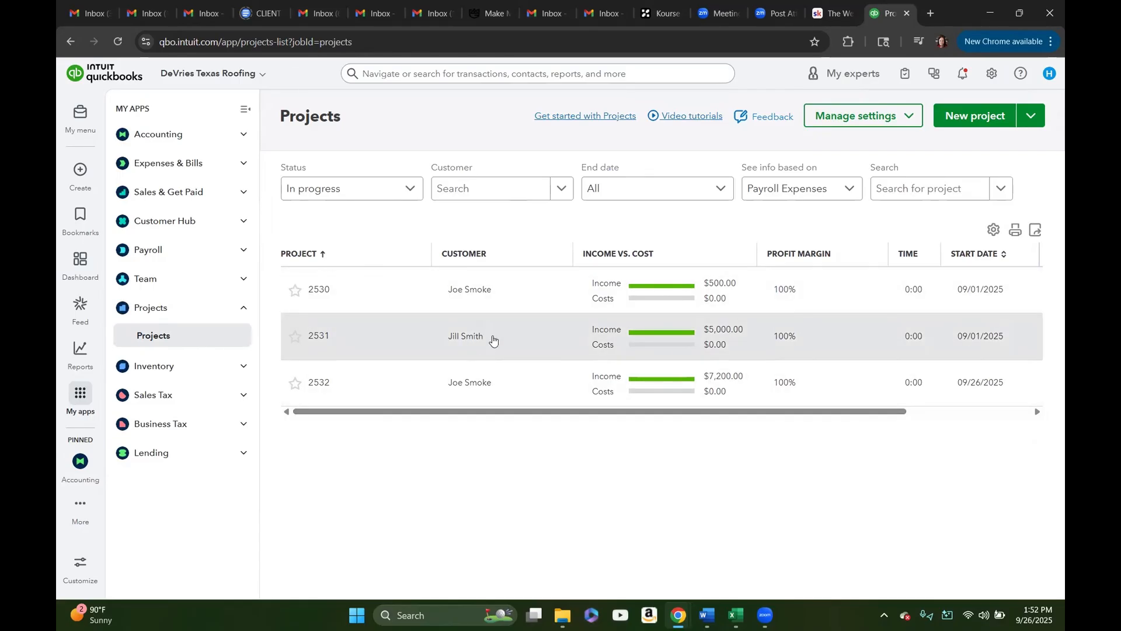
Step: Start a new project named 2533 and assign it to the same customer as project 2531
click(969, 117)
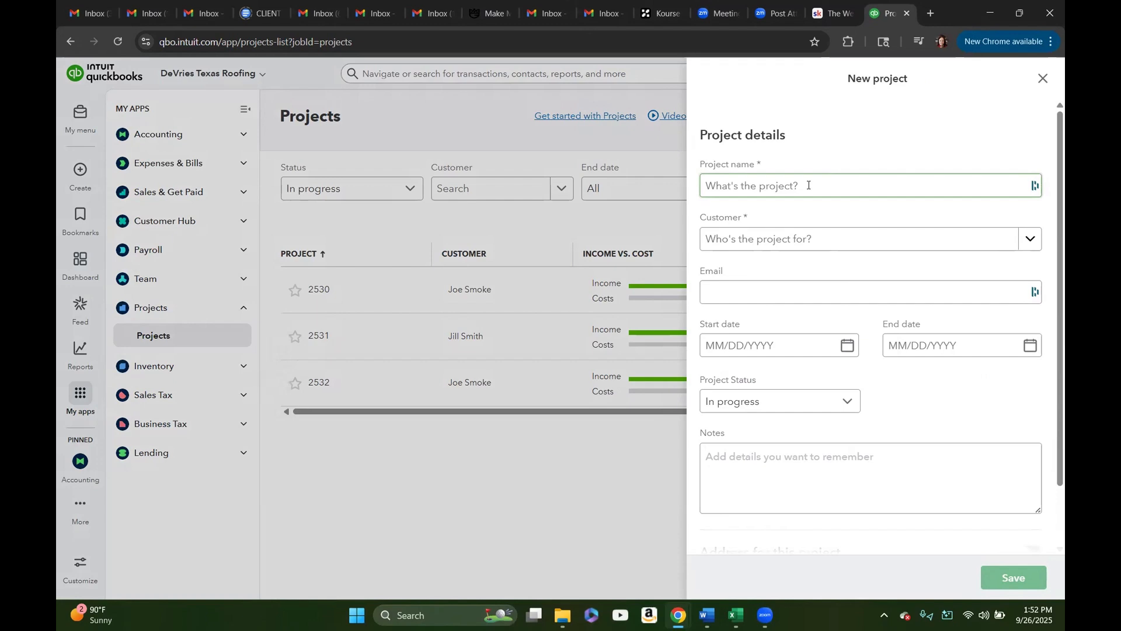
click(809, 185)
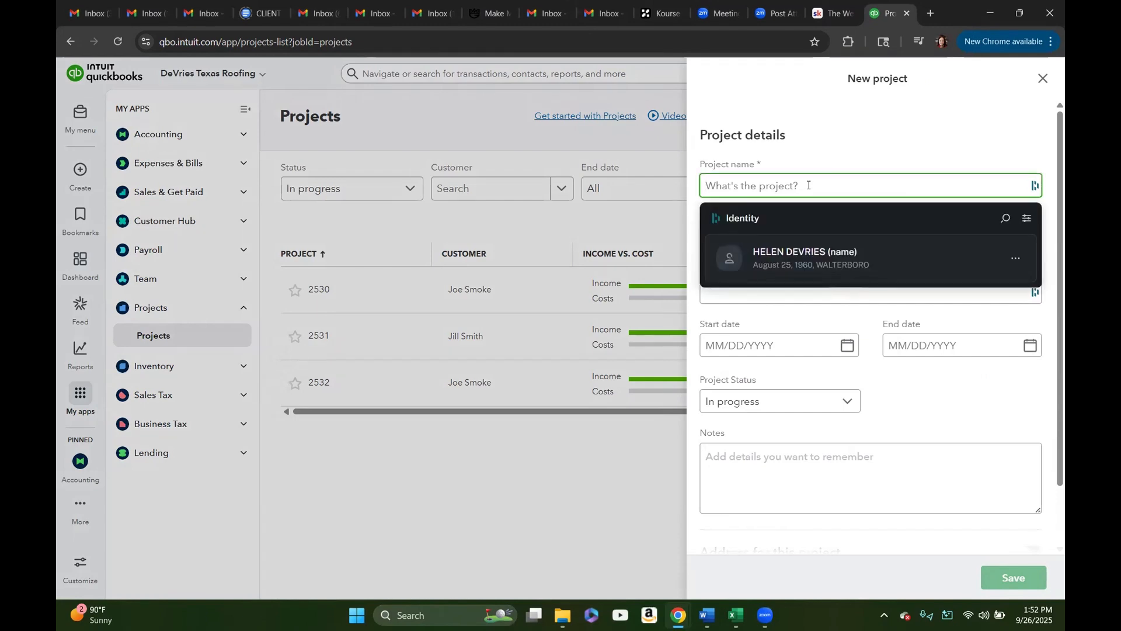
text(2533)
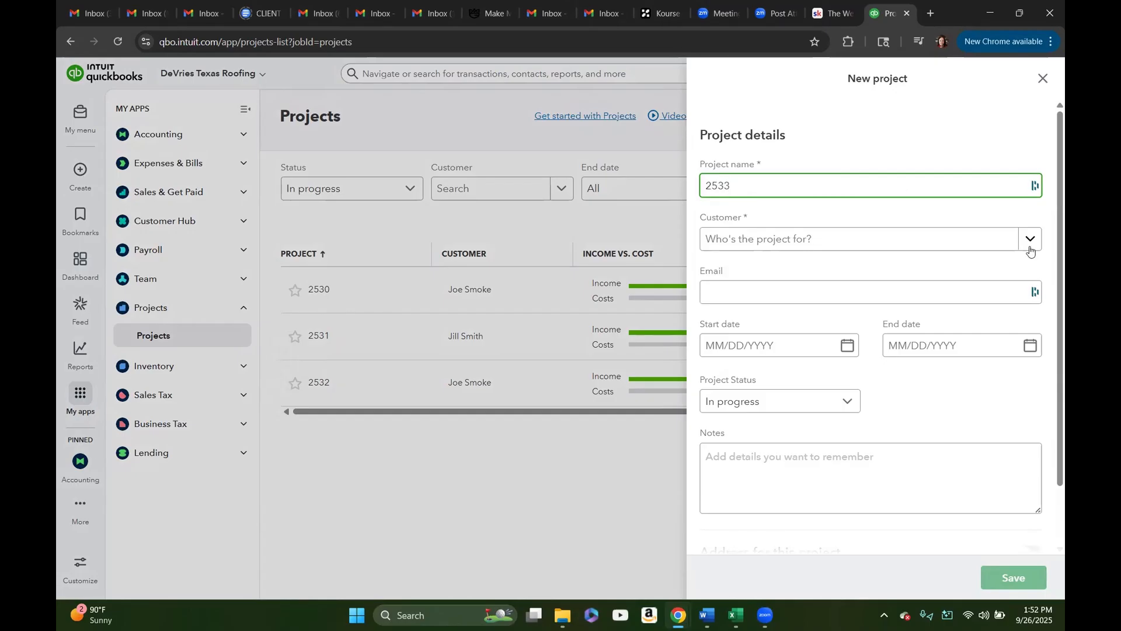
click(1029, 240)
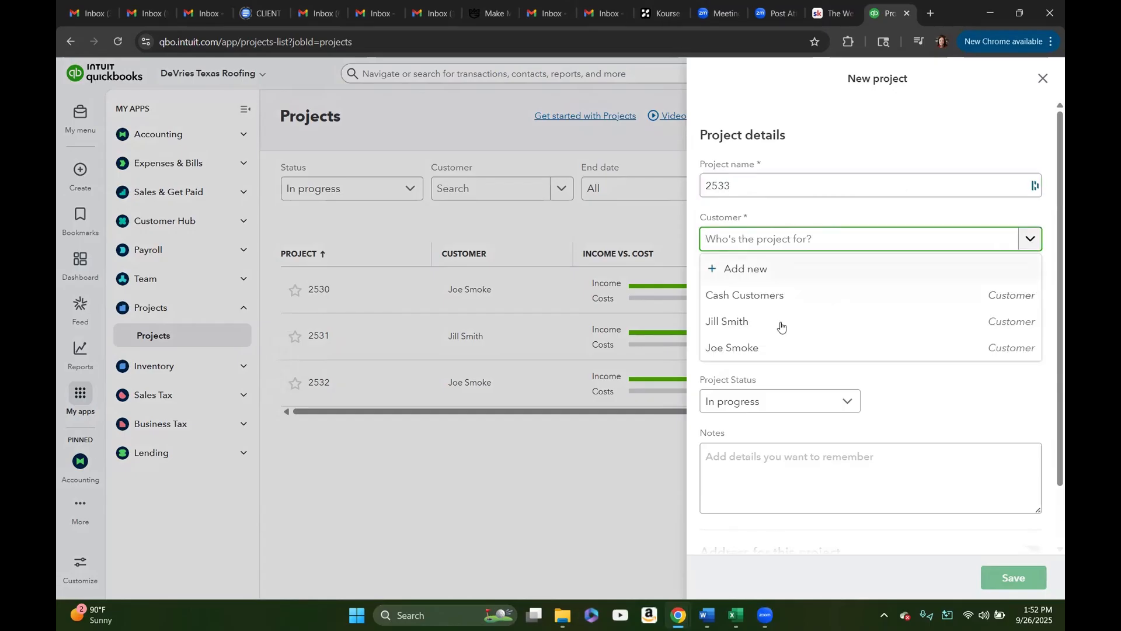
click(769, 325)
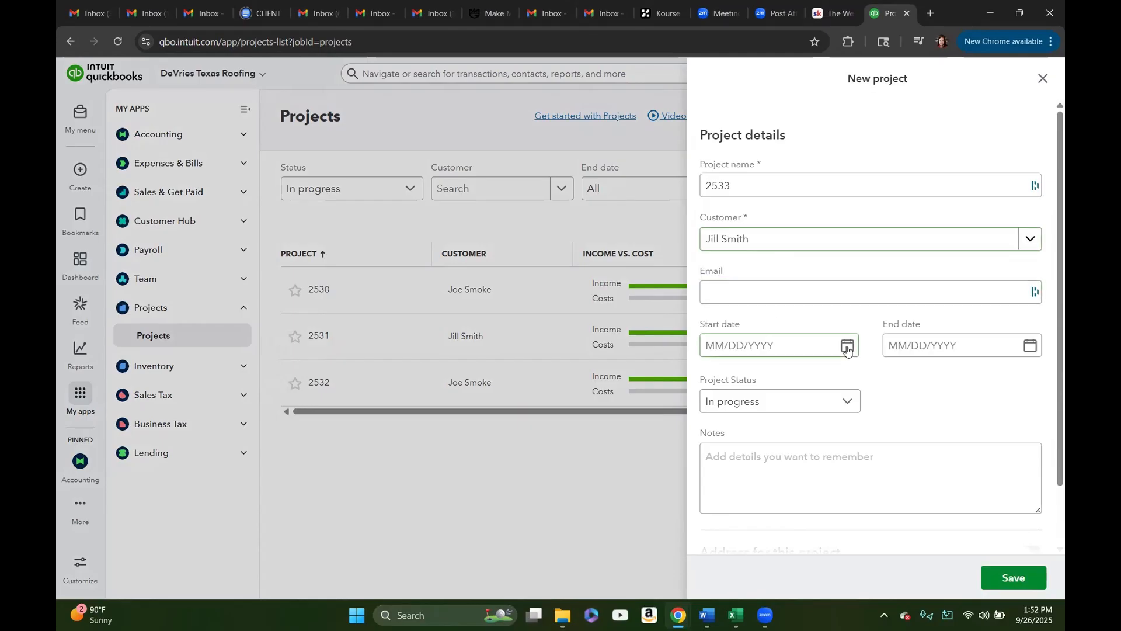
Step: Set the project's start date to 09/26/2025 and end date to 10/31/2025, and save the project
click(848, 347)
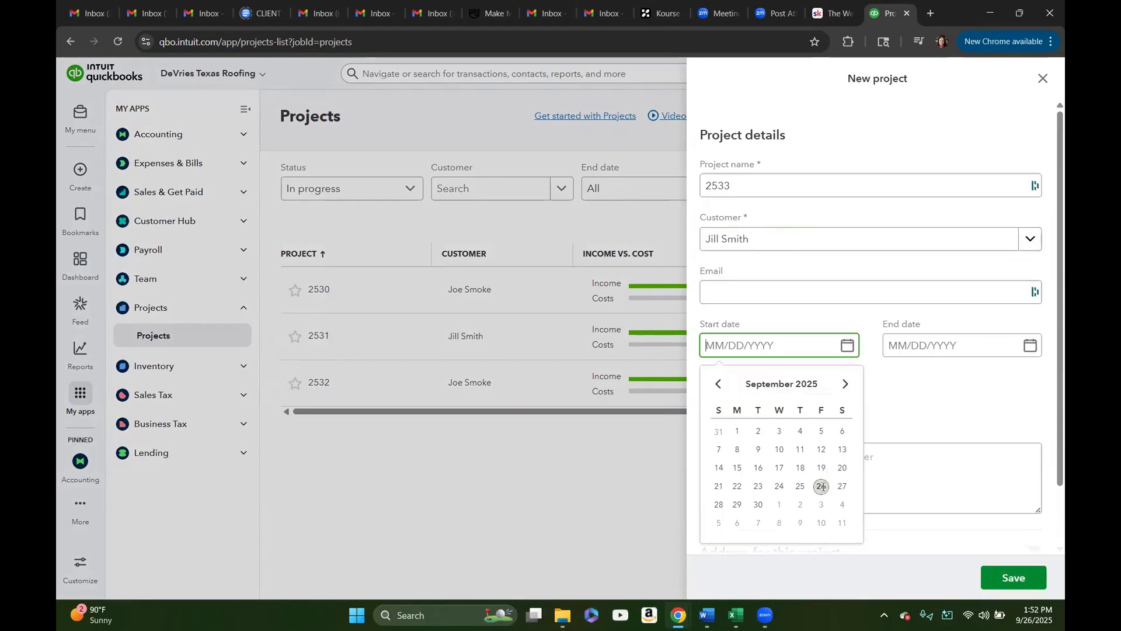
click(823, 487)
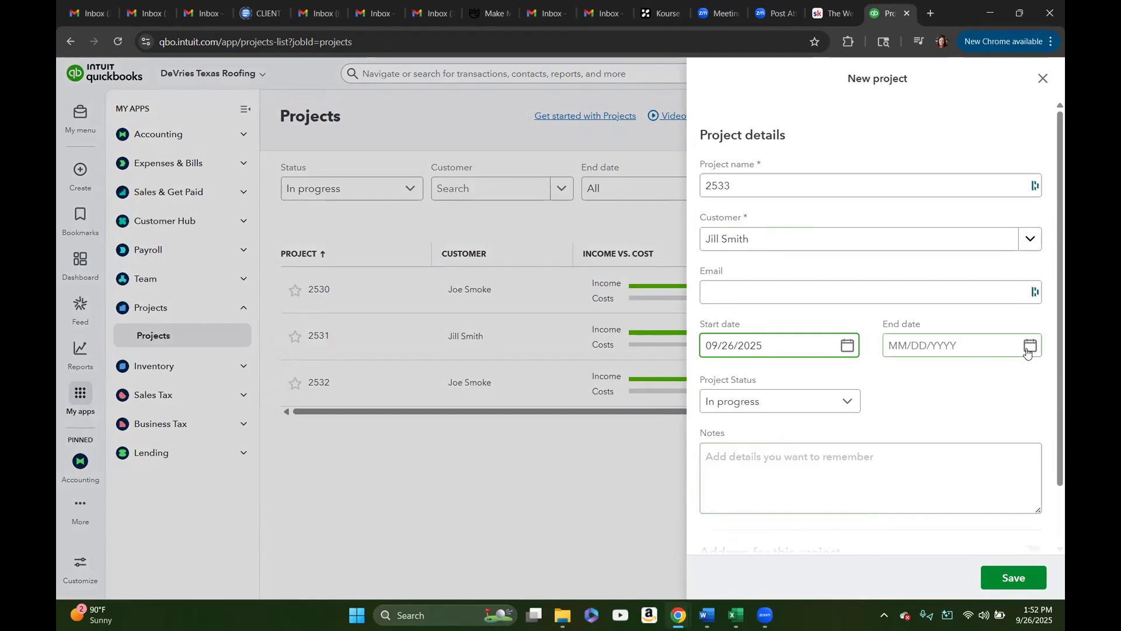
click(1029, 346)
click(1028, 385)
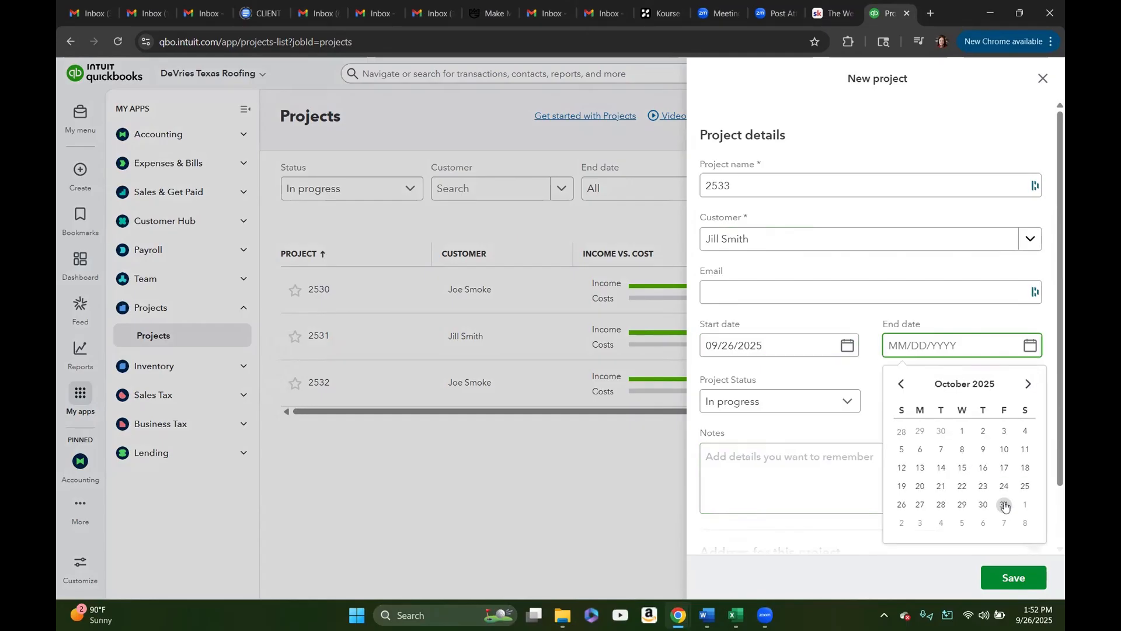
click(1005, 506)
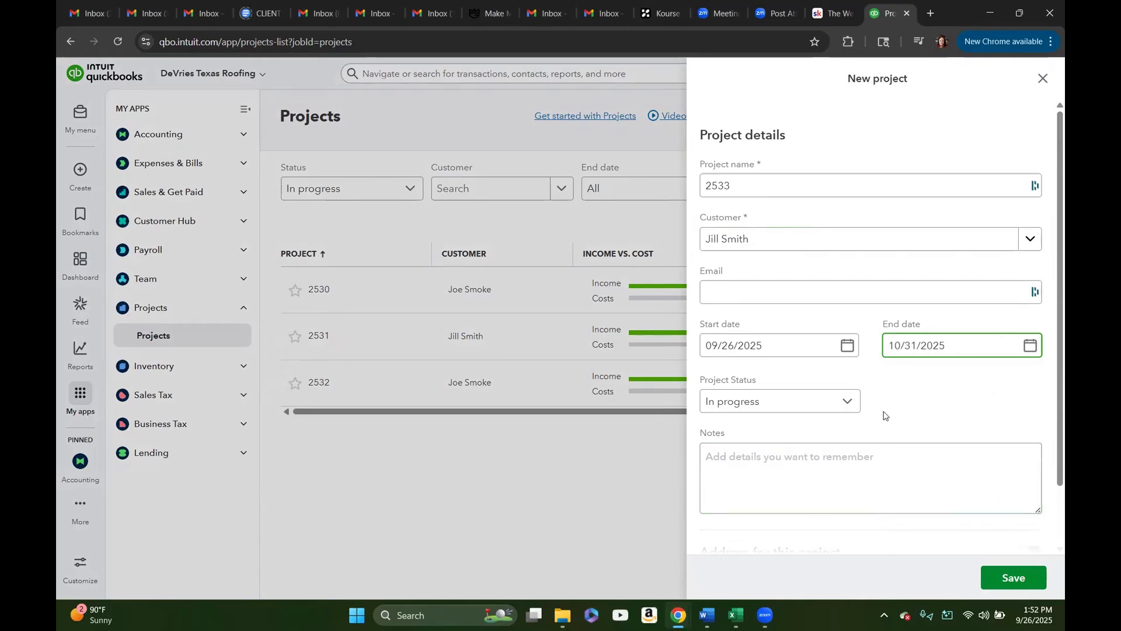
scroll(901, 396, down, 2)
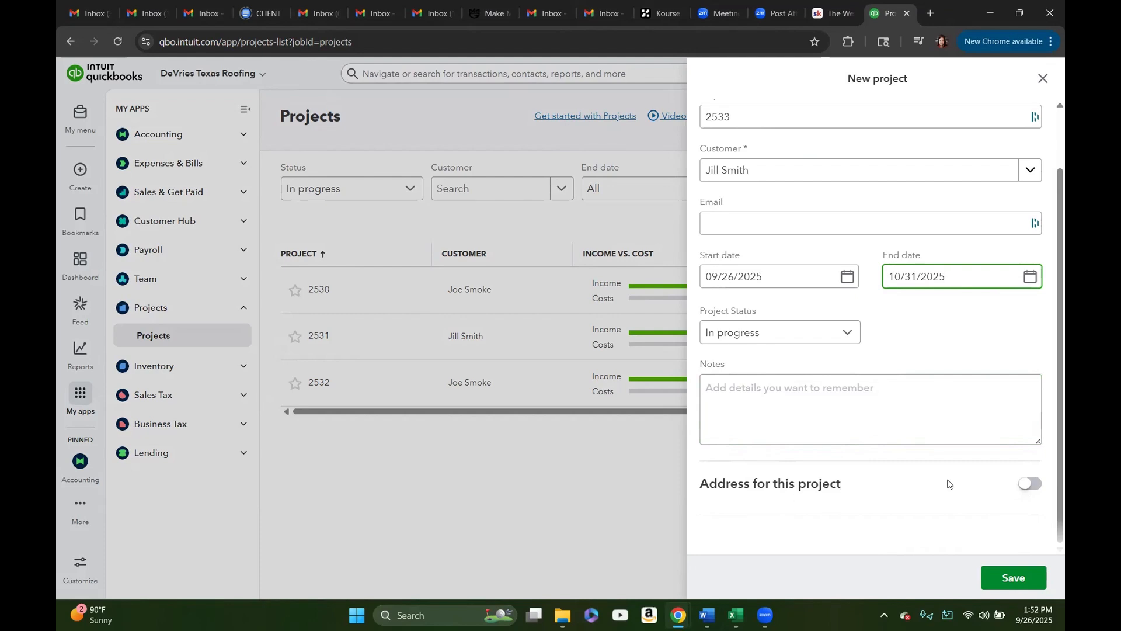
click(1012, 580)
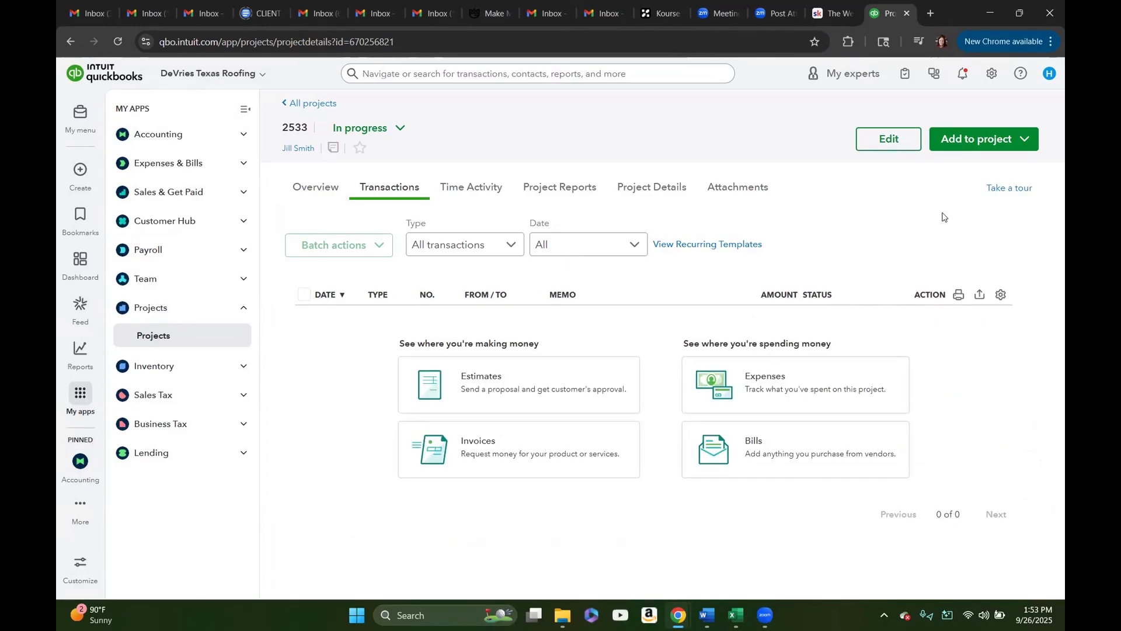
Step: Create an estimate for project 2533 and set its expiration date to 11/04/2025
click(485, 380)
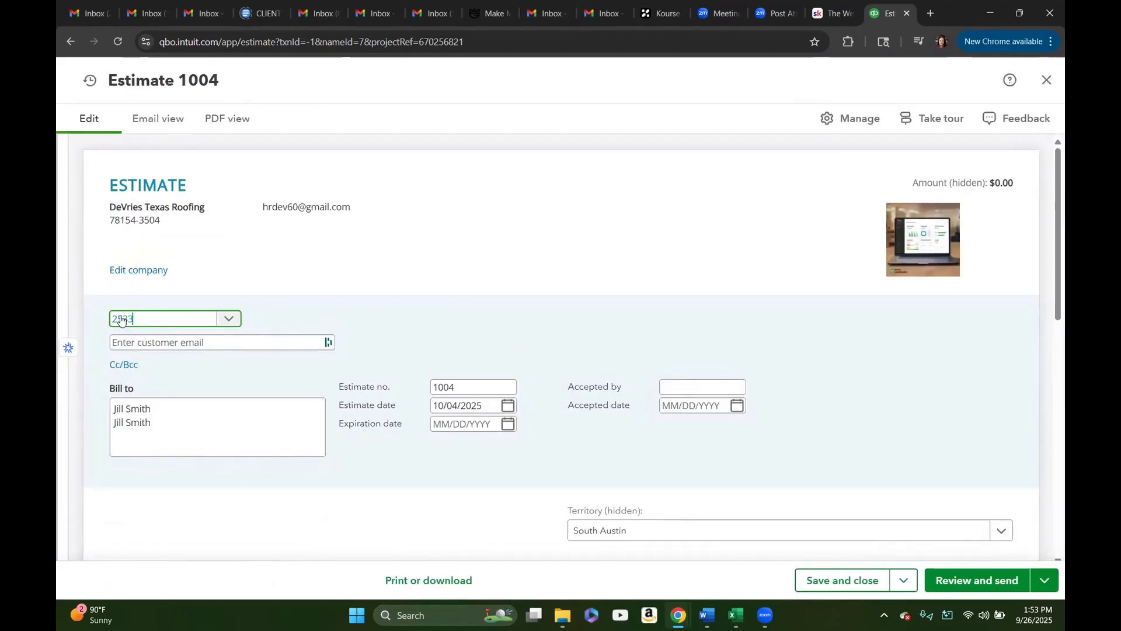
click(228, 321)
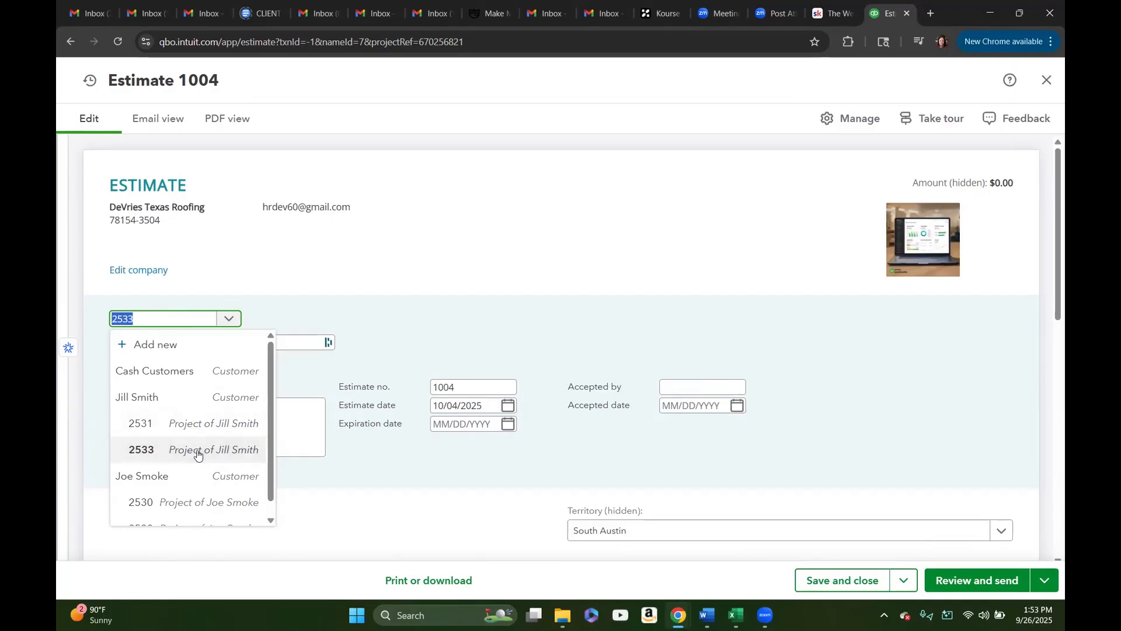
click(351, 460)
scroll(439, 461, down, 2)
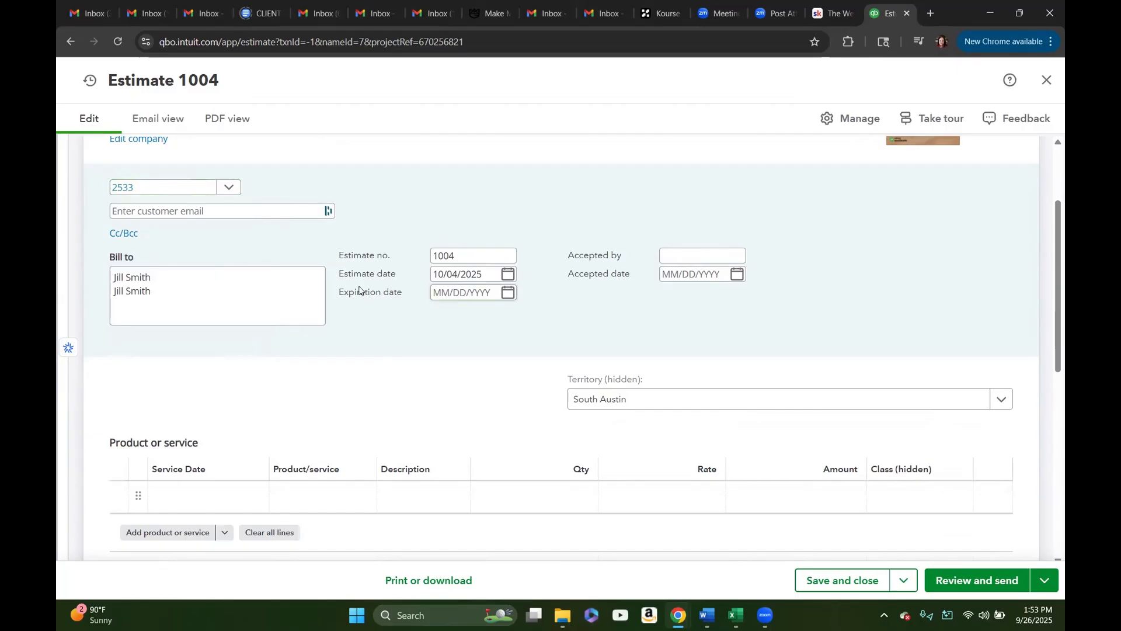
click(508, 293)
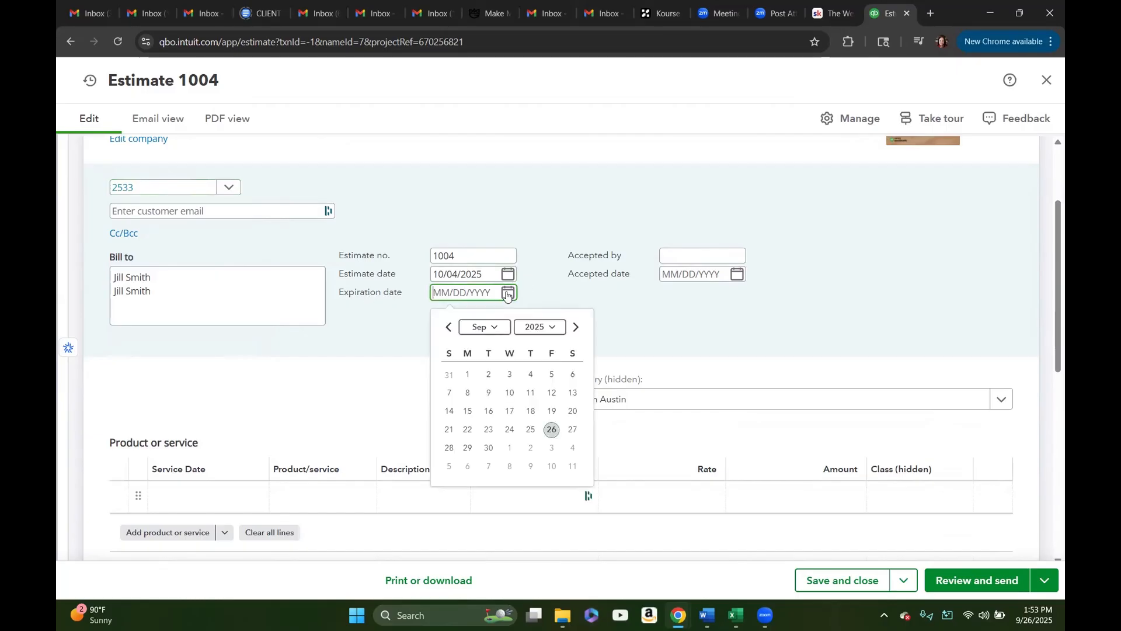
click(577, 329)
click(576, 329)
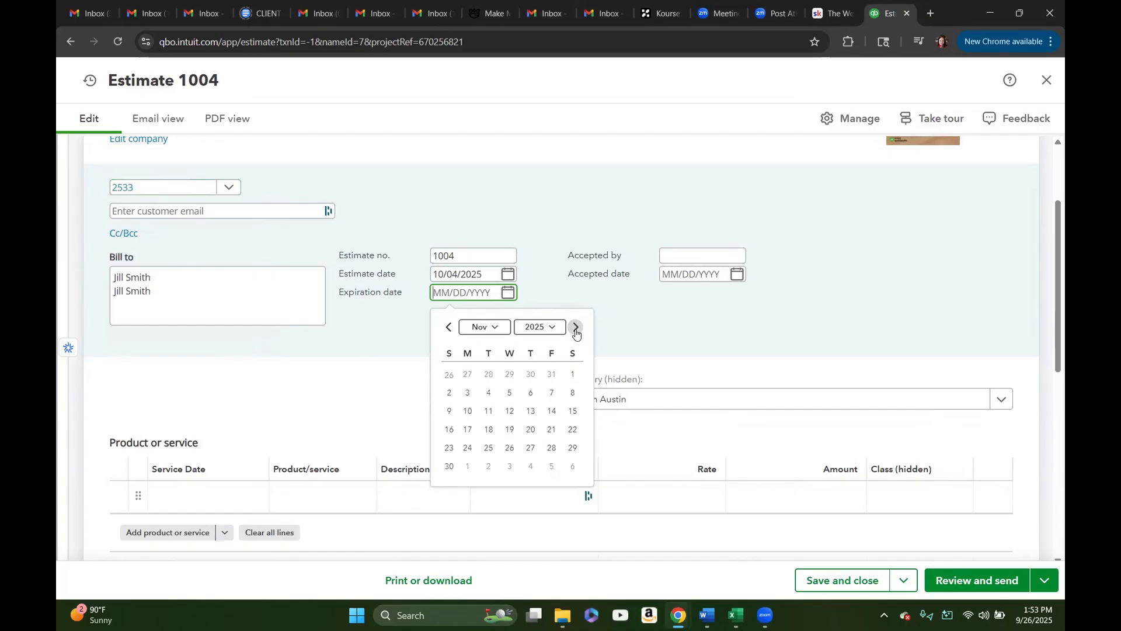
click(490, 394)
Step: Fill the estimate's first line with service date 09/30/2025 and the Roofing Repair service
scroll(494, 371, down, 2)
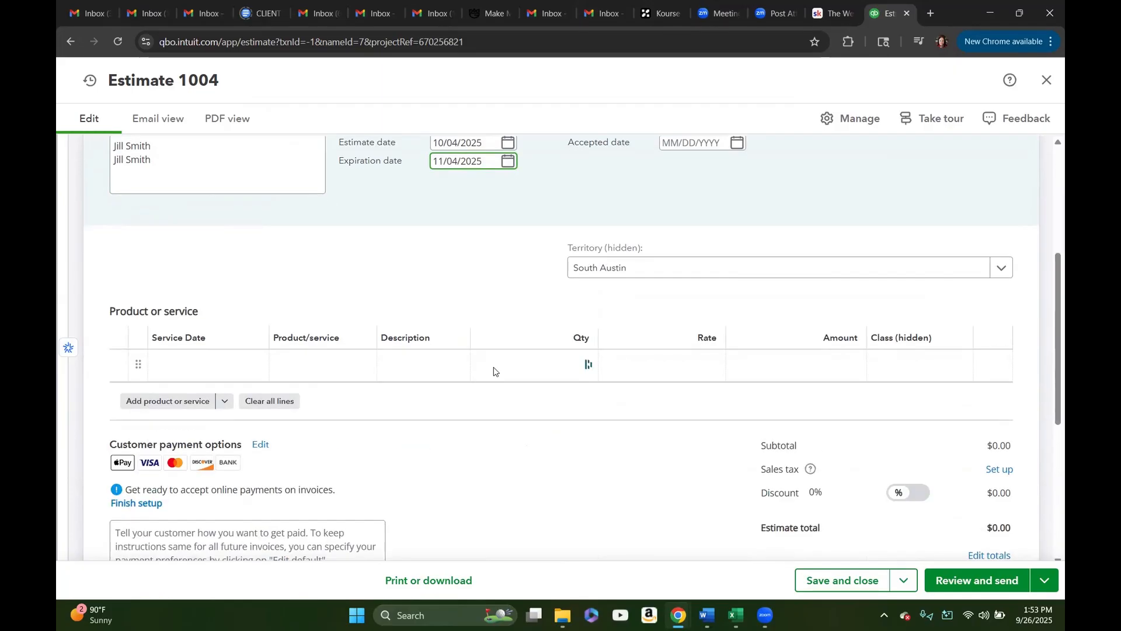
click(257, 371)
click(255, 364)
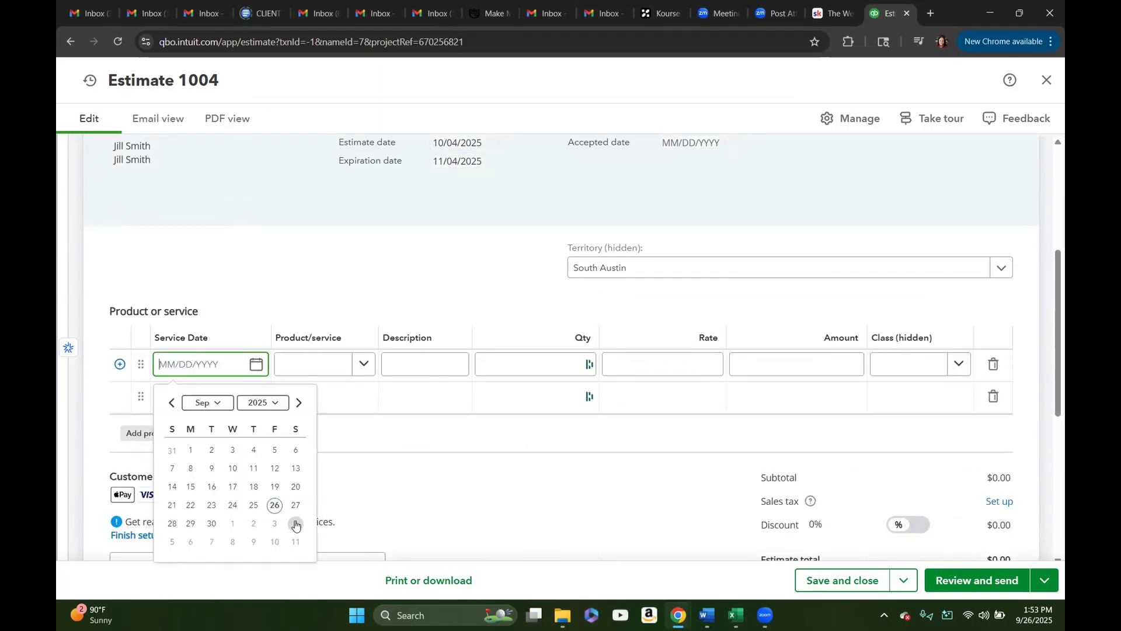
click(214, 523)
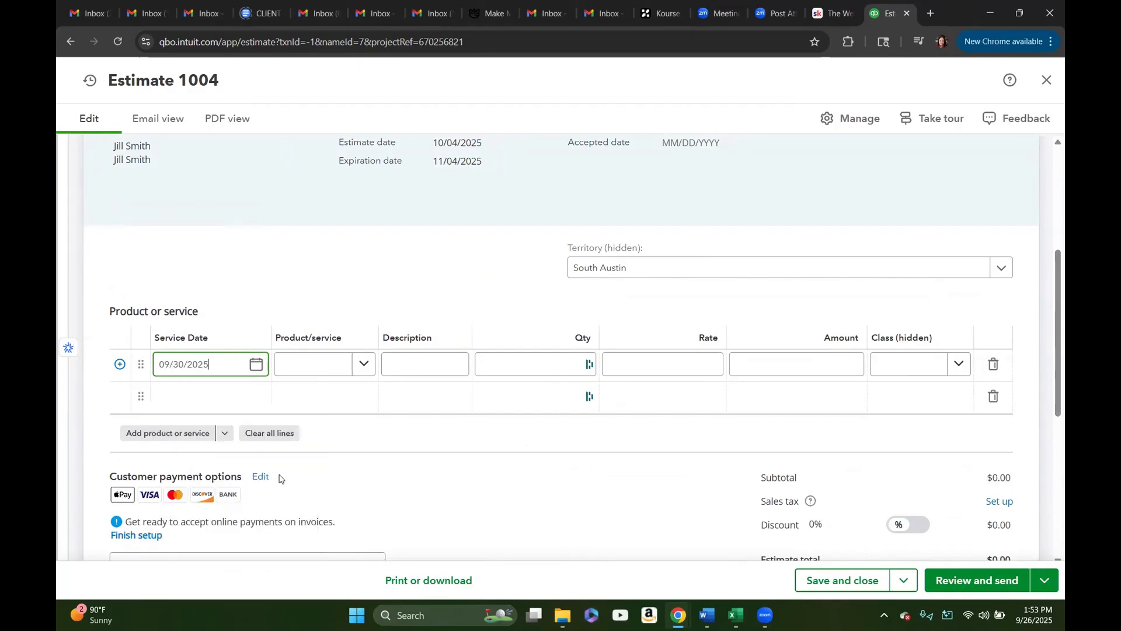
click(362, 368)
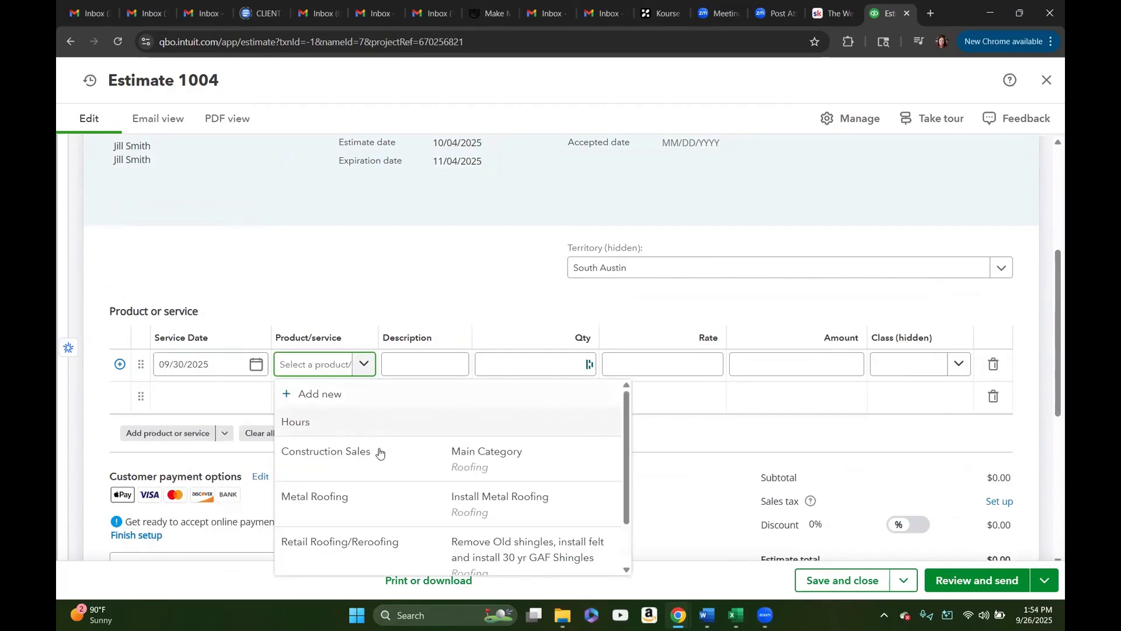
scroll(370, 464, down, 1)
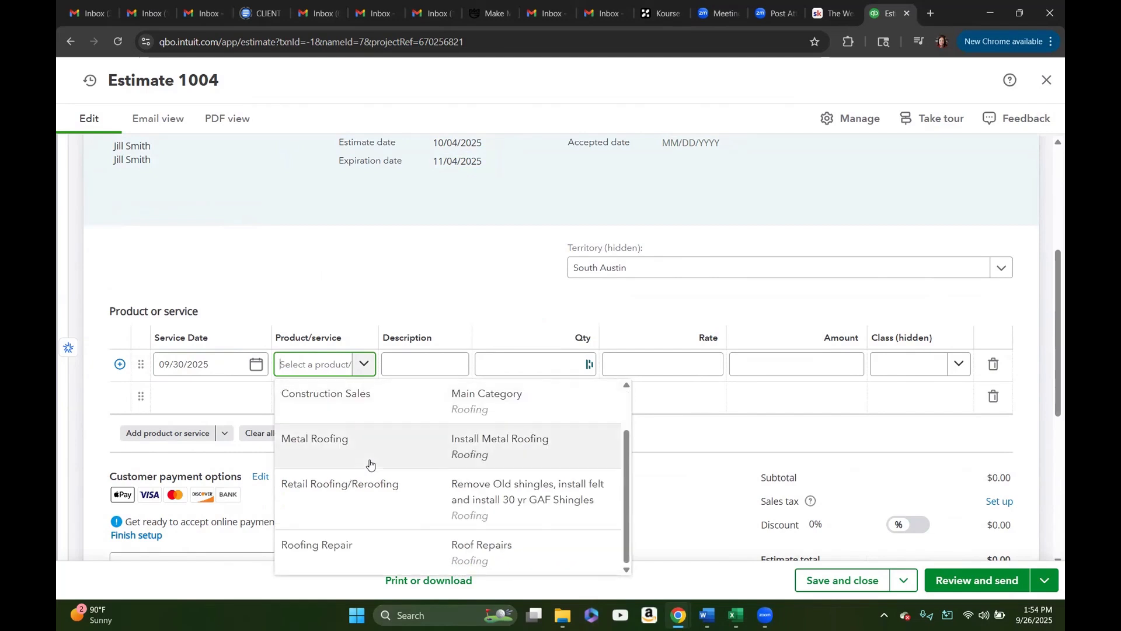
click(362, 548)
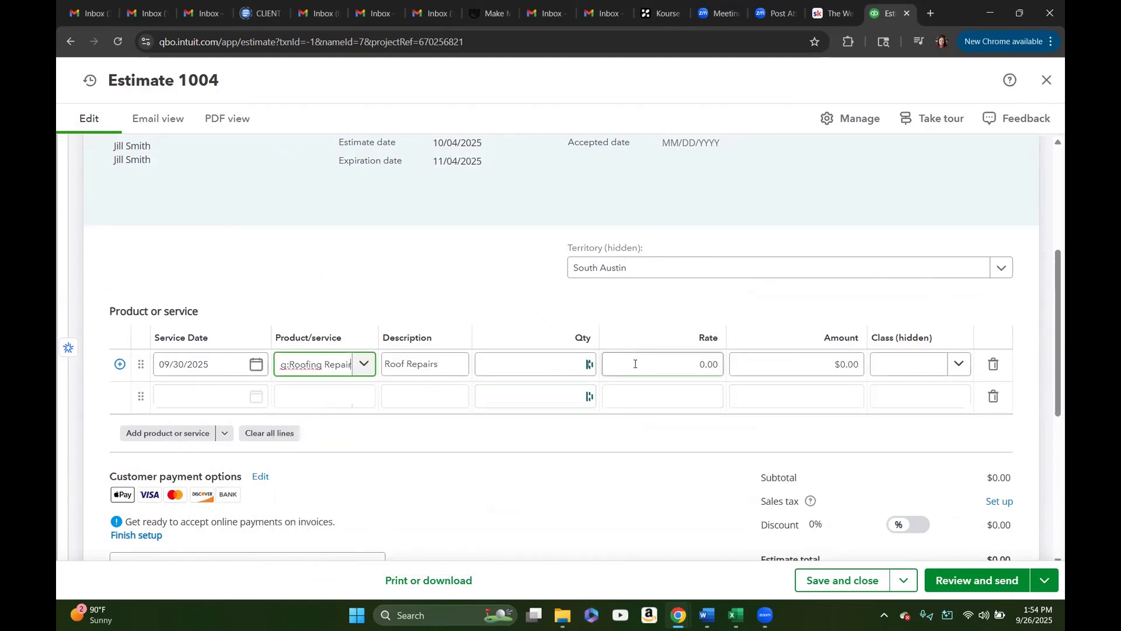
Step: Set the Roofing Repair line's rate to 1,000 and its class to Roofing Sales
click(655, 361)
text(1)
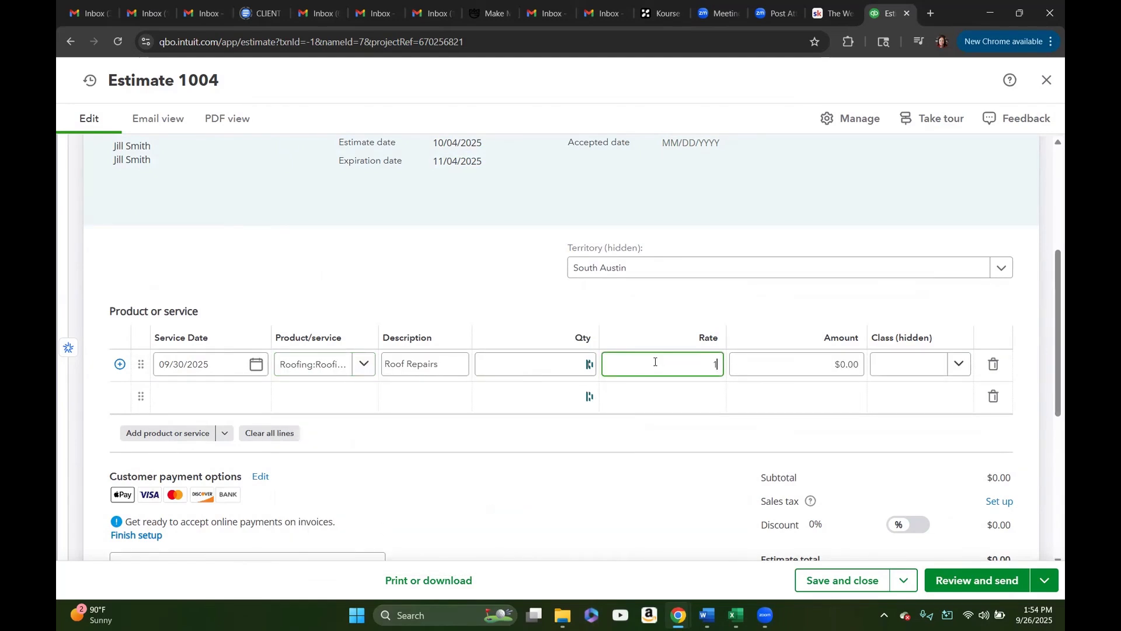
text(,000)
click(954, 364)
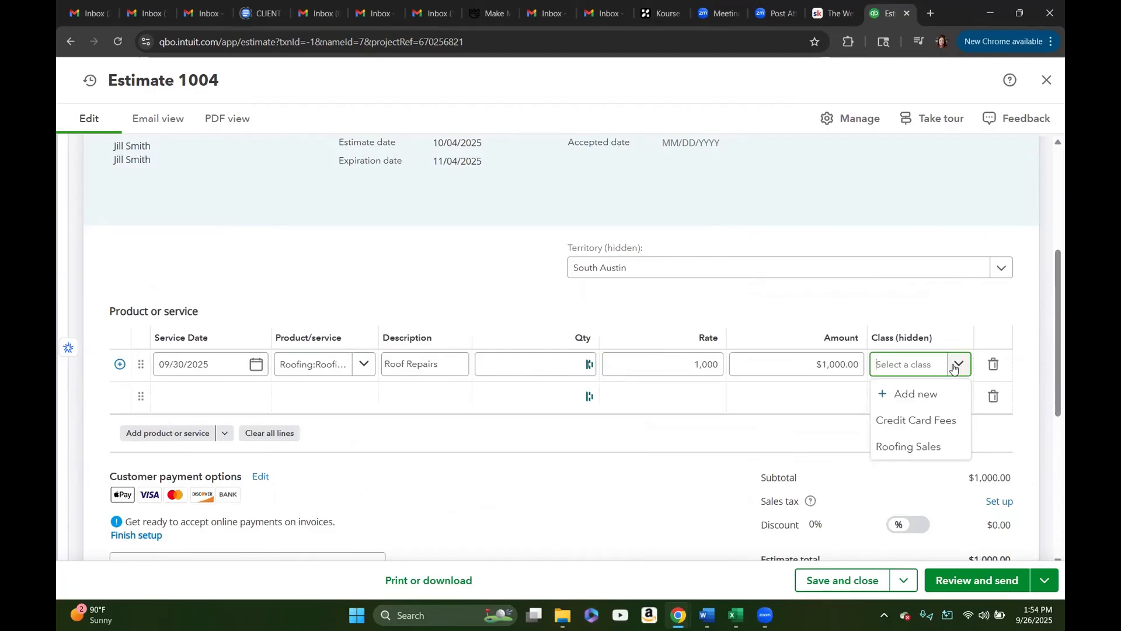
click(917, 446)
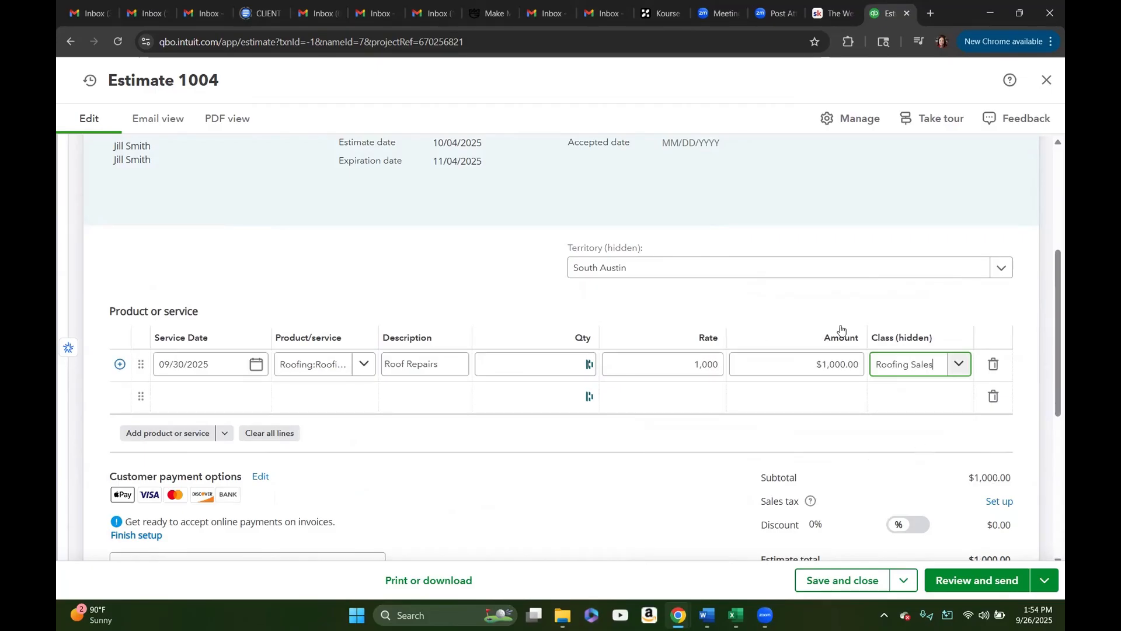
Step: Change the estimate's territory to North Austin, and save and close the estimate
click(999, 269)
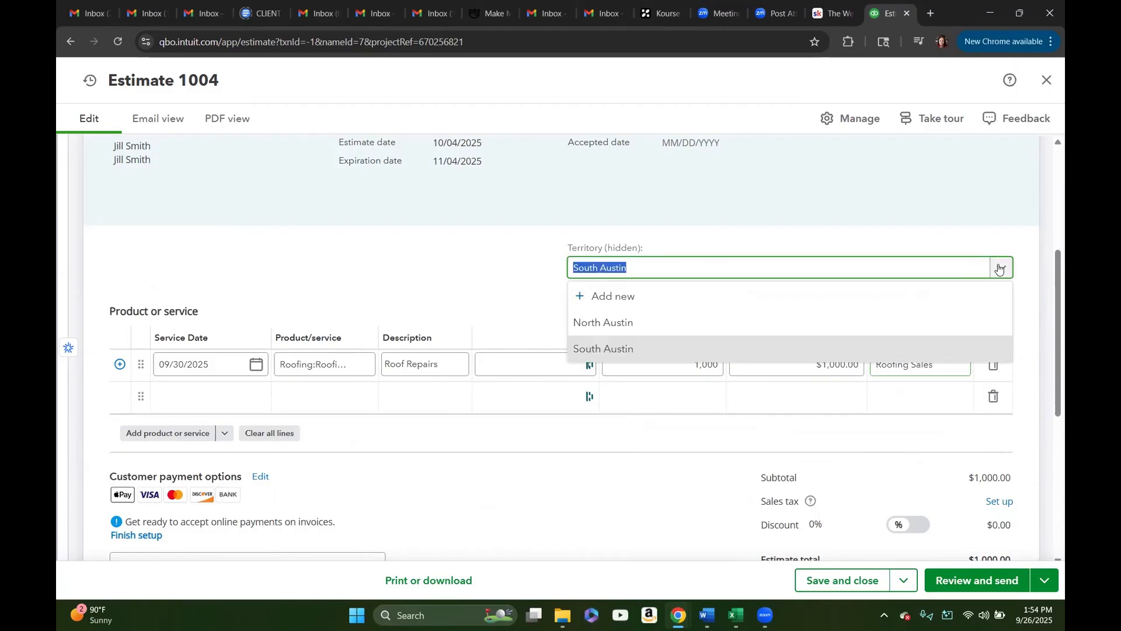
click(611, 325)
scroll(548, 467, down, 2)
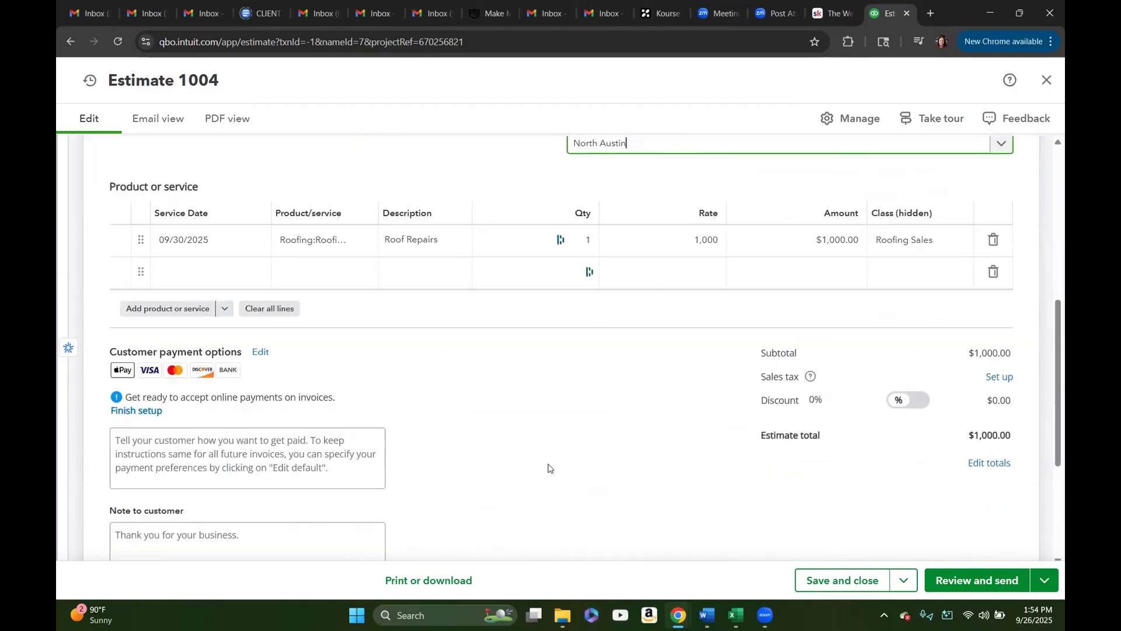
scroll(549, 467, down, 1)
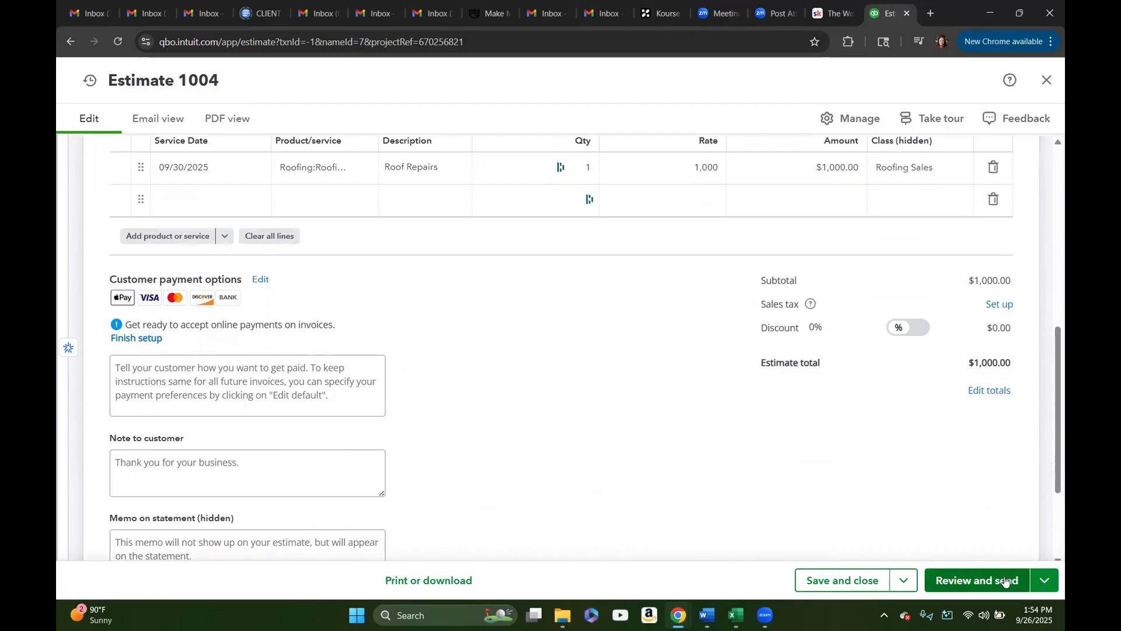
click(849, 585)
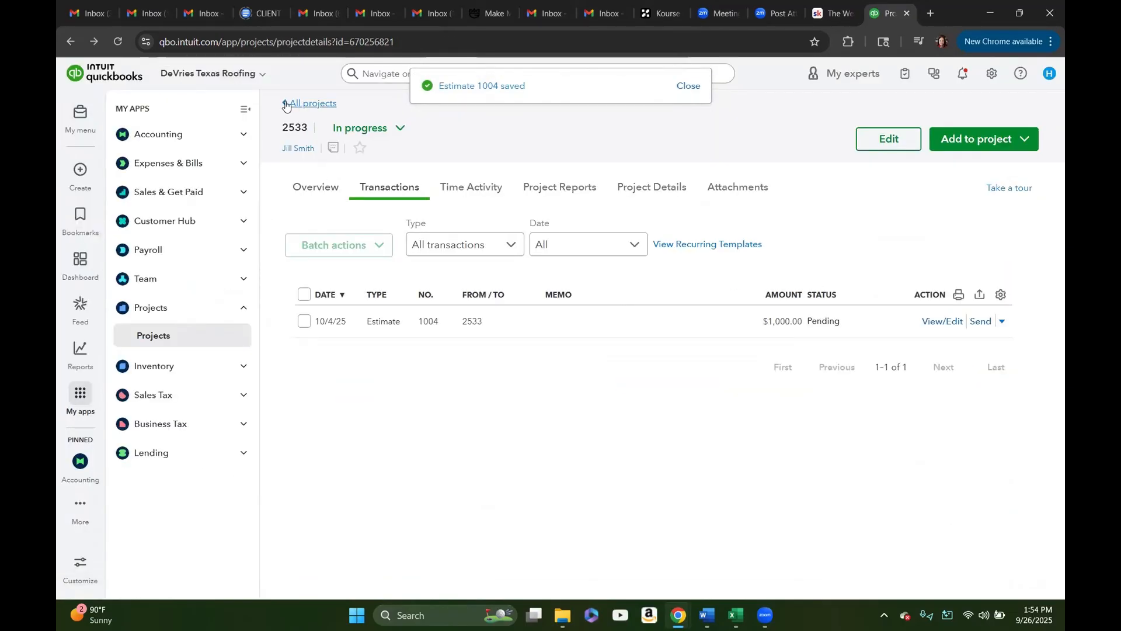
Step: Review project 2533's overview of income and costs, and return to its transactions
click(303, 191)
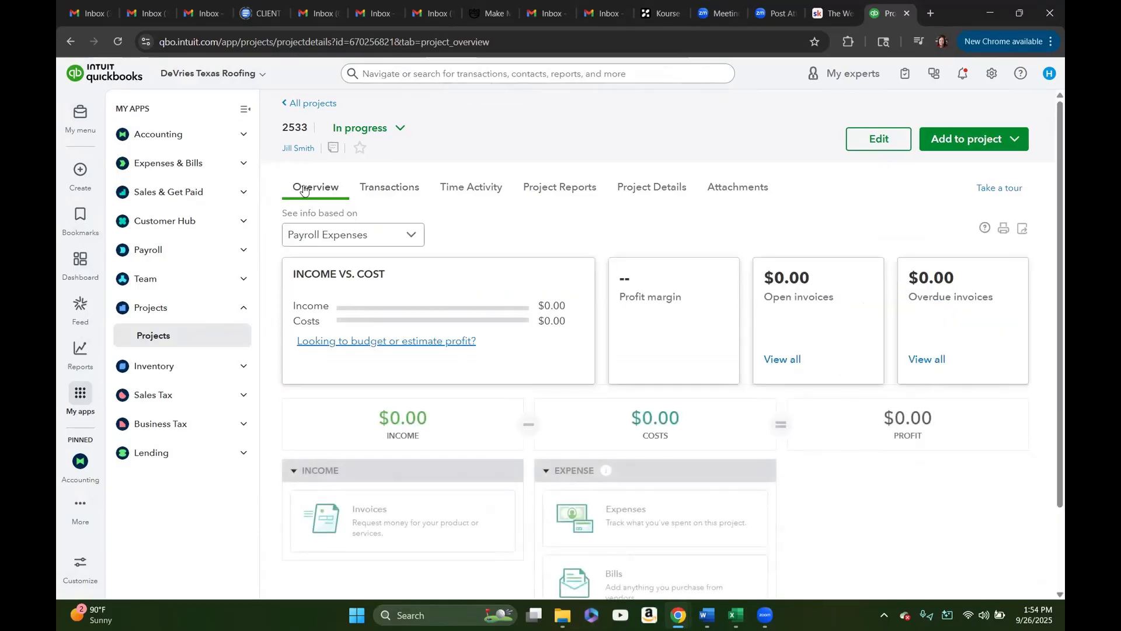
scroll(479, 238, down, 3)
scroll(438, 208, up, 3)
click(390, 188)
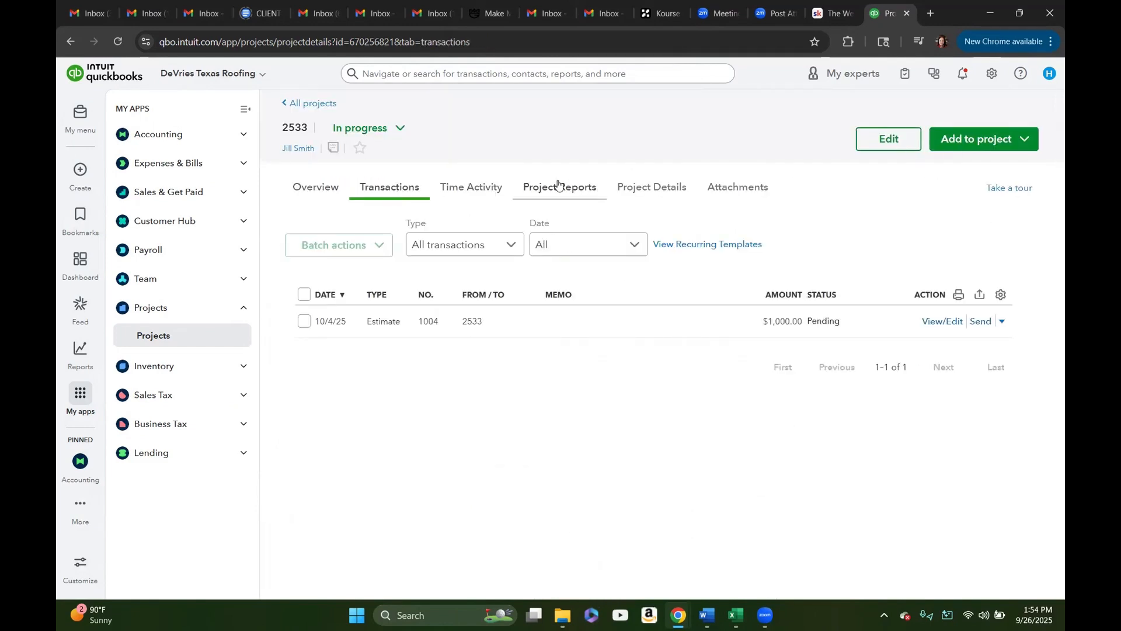
Step: Review project 2533's project details and address information, and return to the list of all projects
click(662, 190)
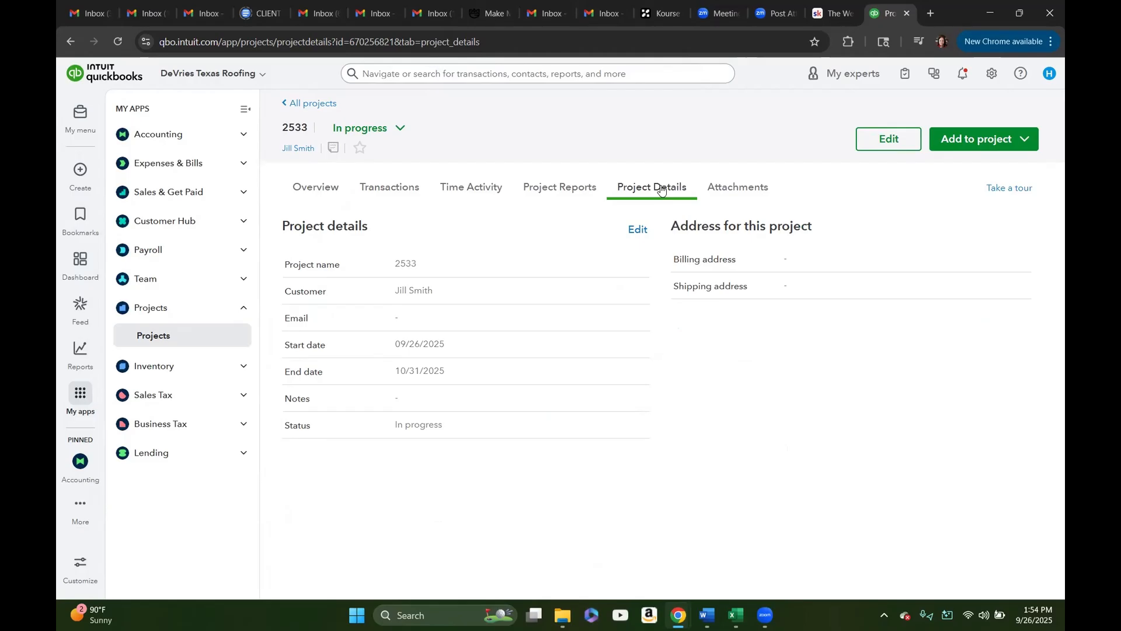
click(306, 103)
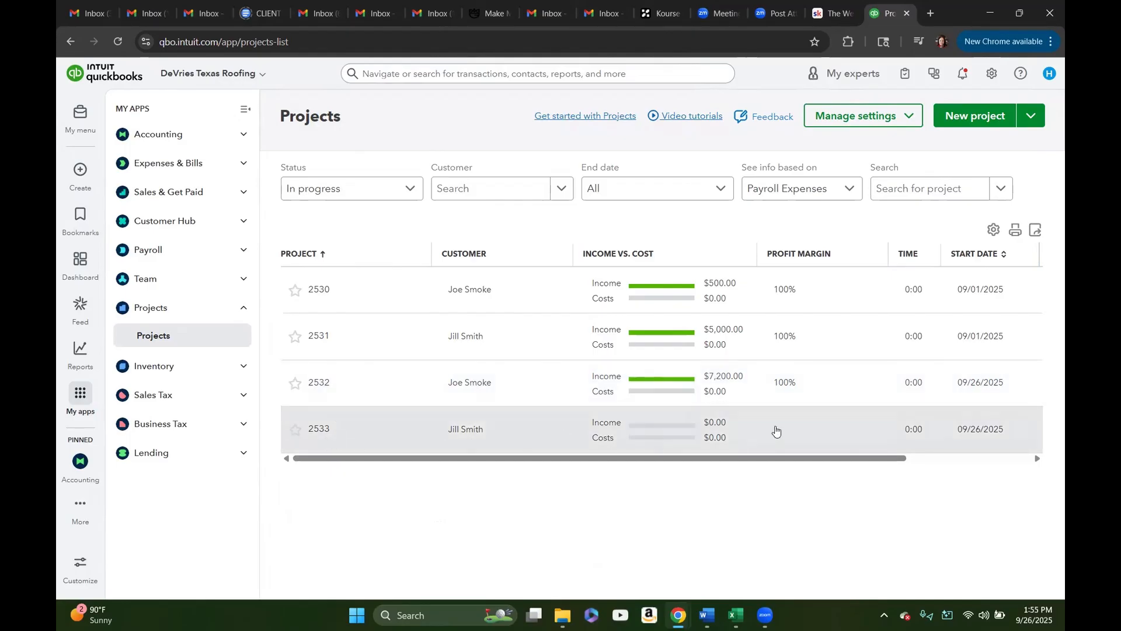
drag(884, 458, 783, 476)
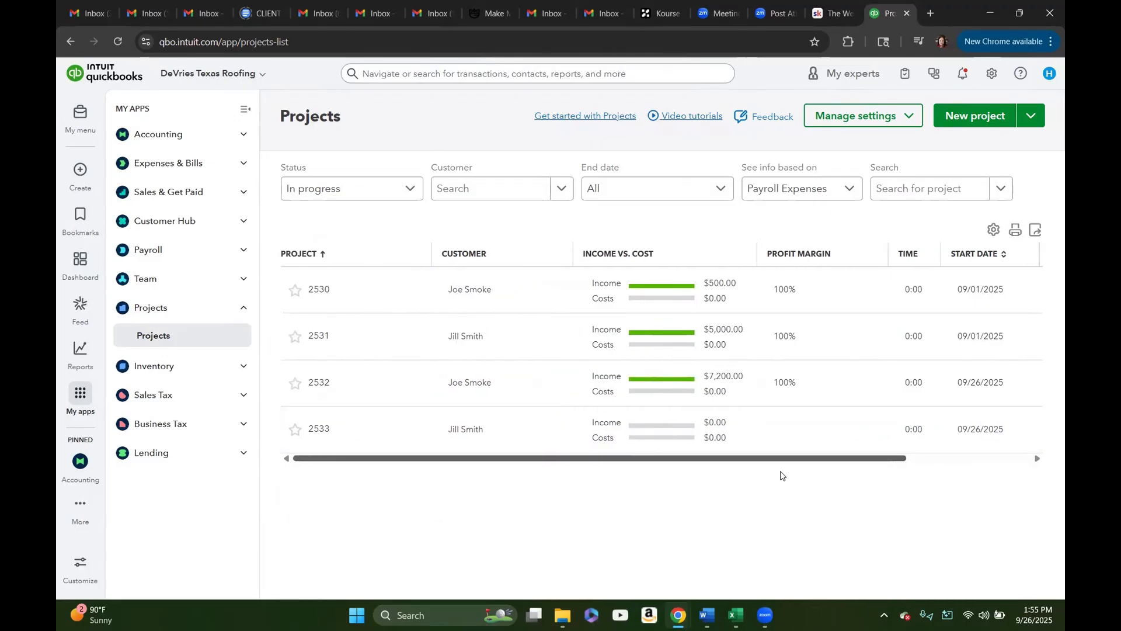
Step: Open the record of project 2533's customer from the Customer Hub's customer list and show the customer's transactions
click(243, 313)
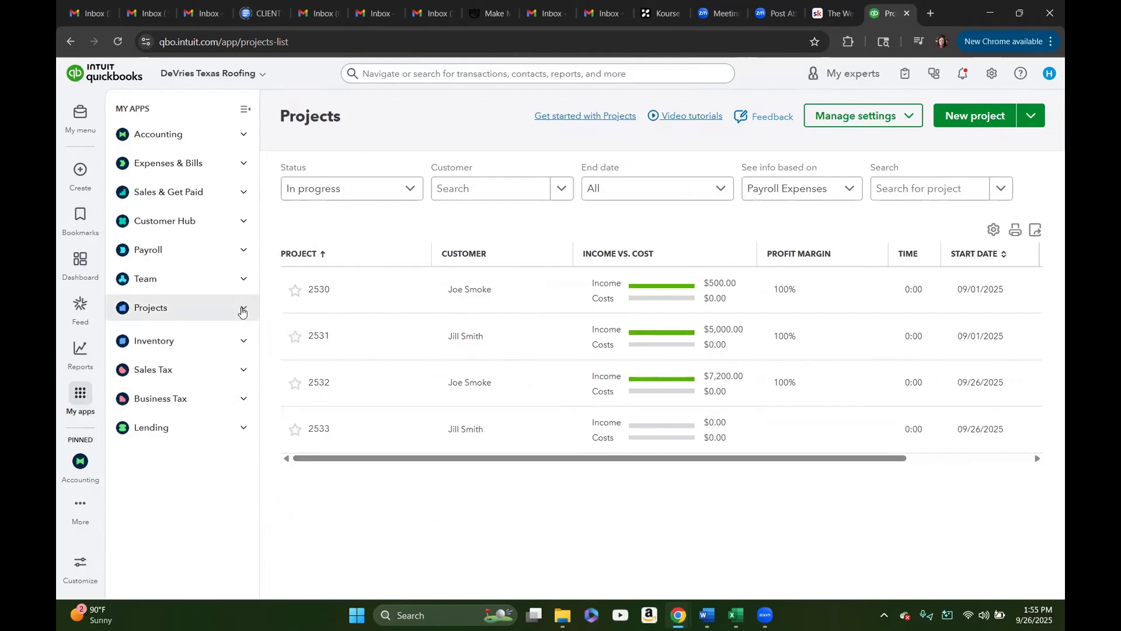
click(243, 225)
click(180, 304)
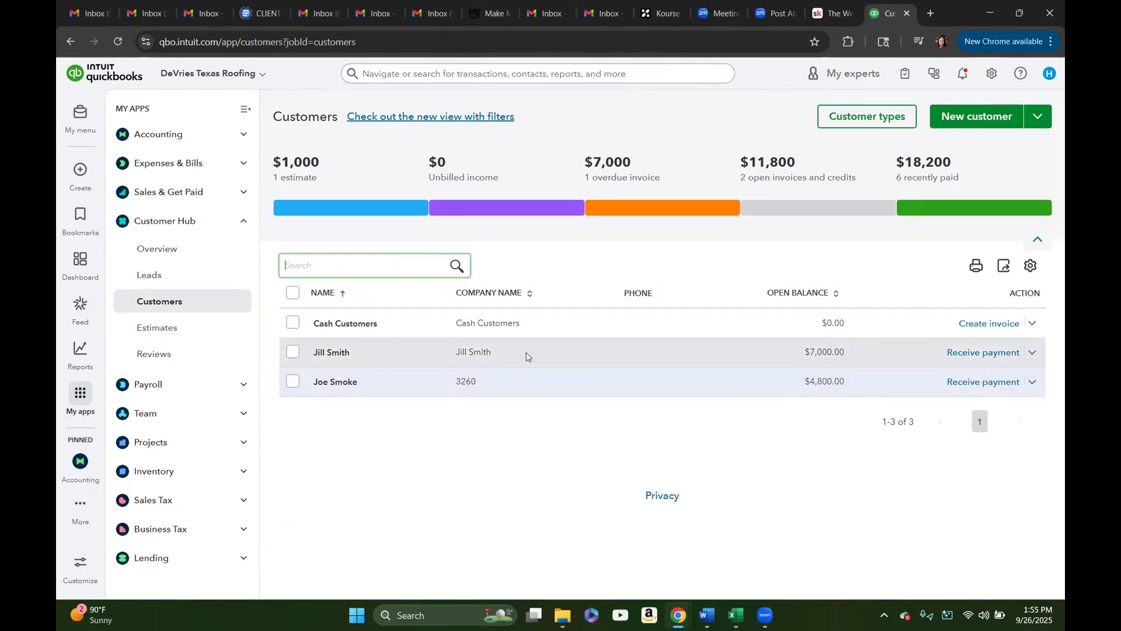
click(833, 353)
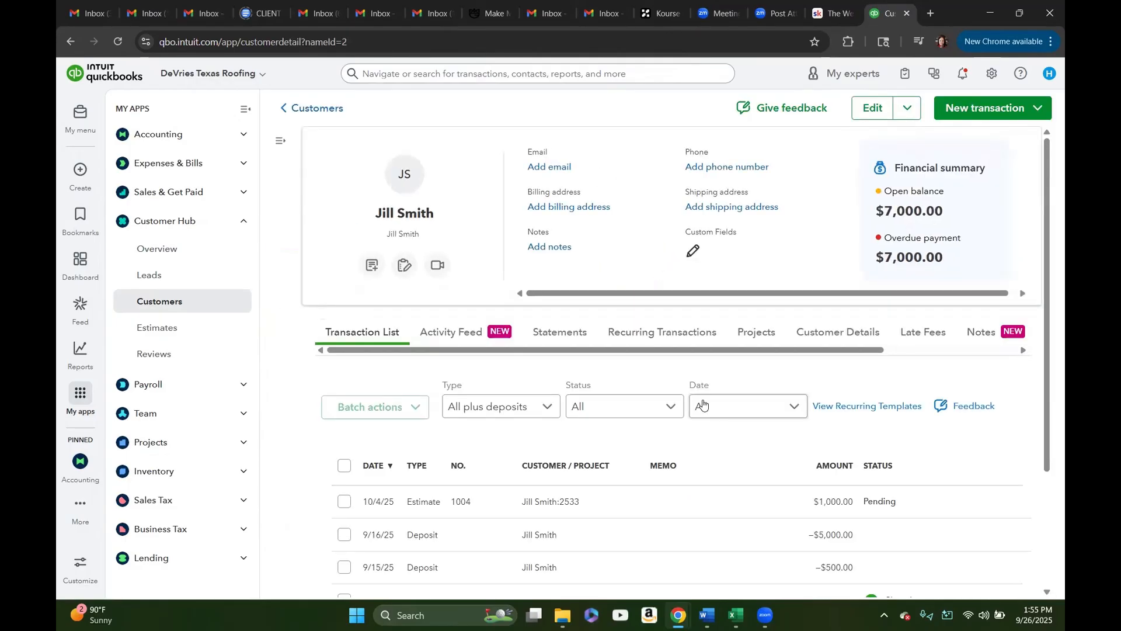
scroll(737, 425, down, 2)
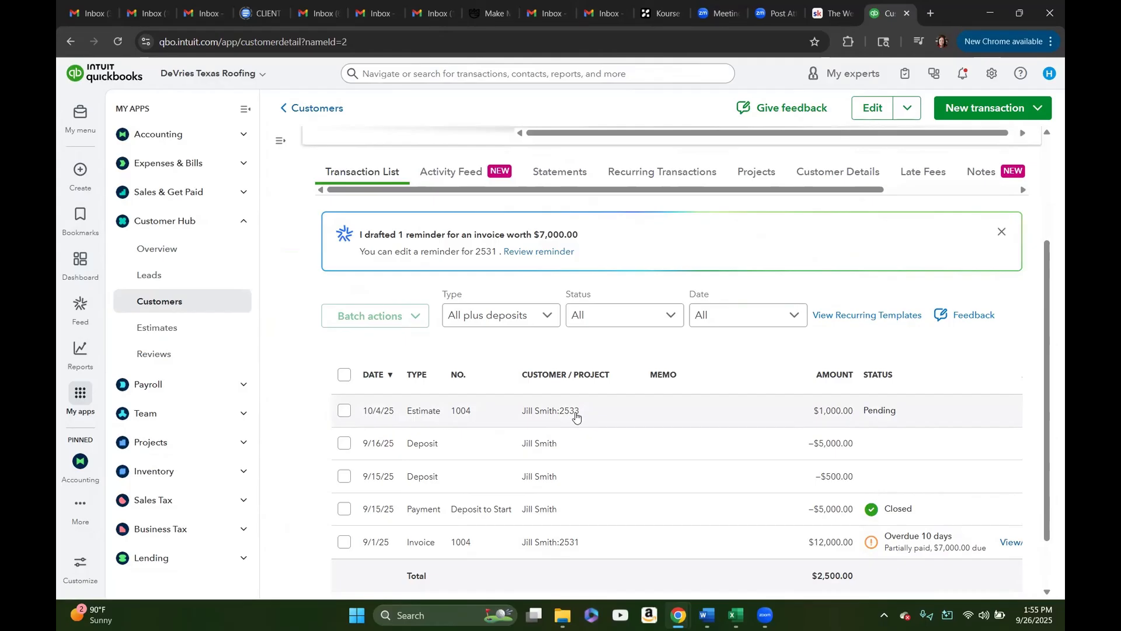
Step: Open project 2533's estimate for editing from the customer's transactions and check its header and line items
click(547, 415)
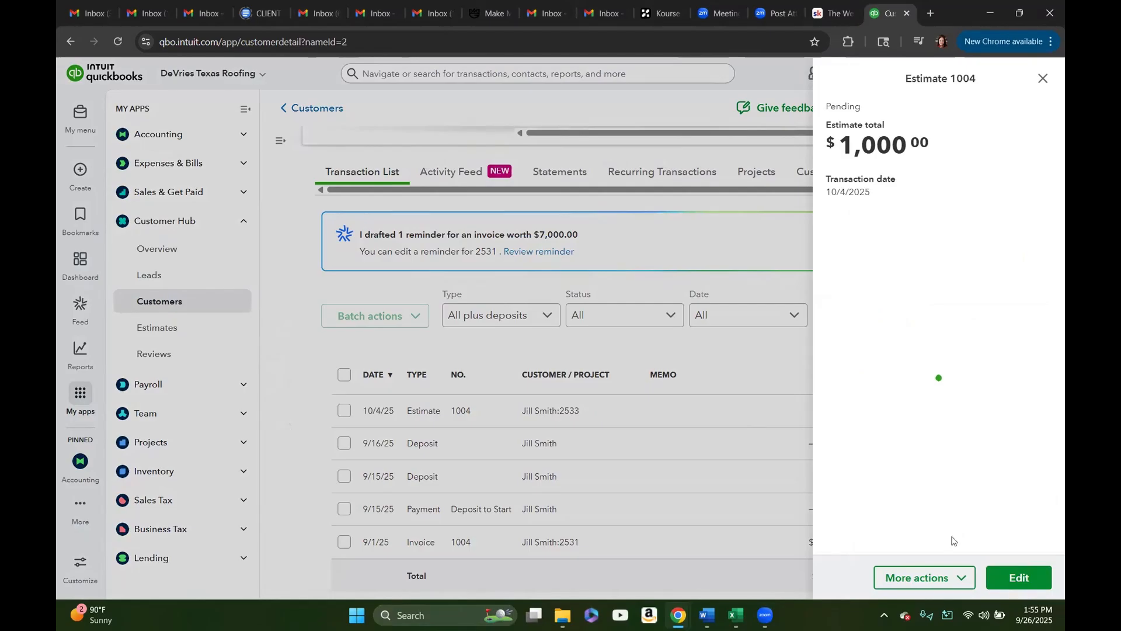
click(1015, 578)
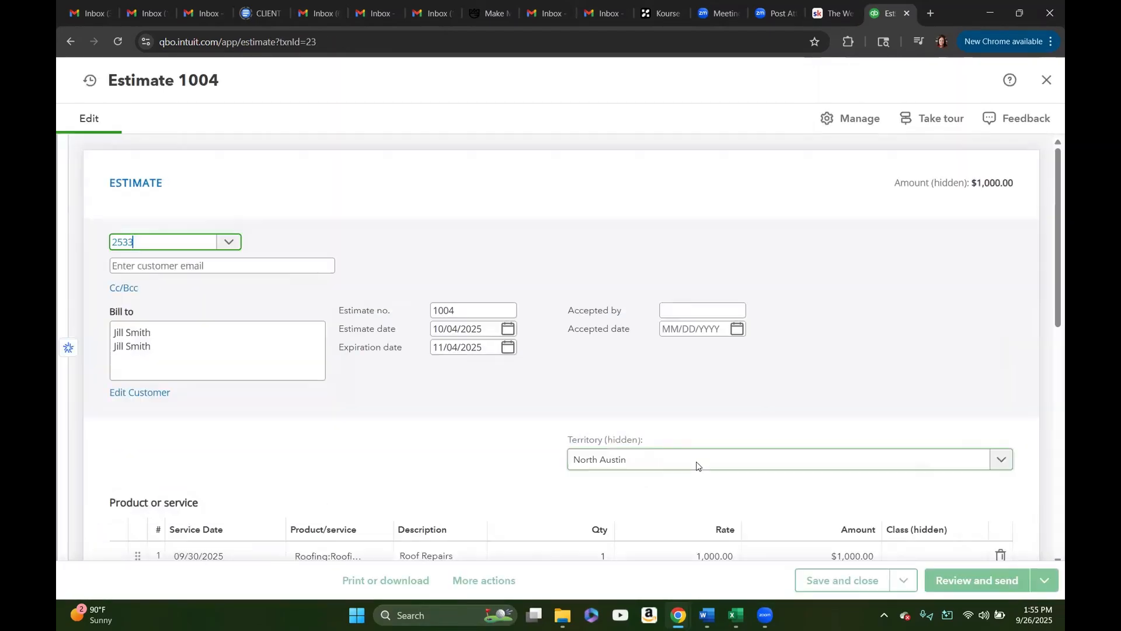
scroll(745, 461, down, 2)
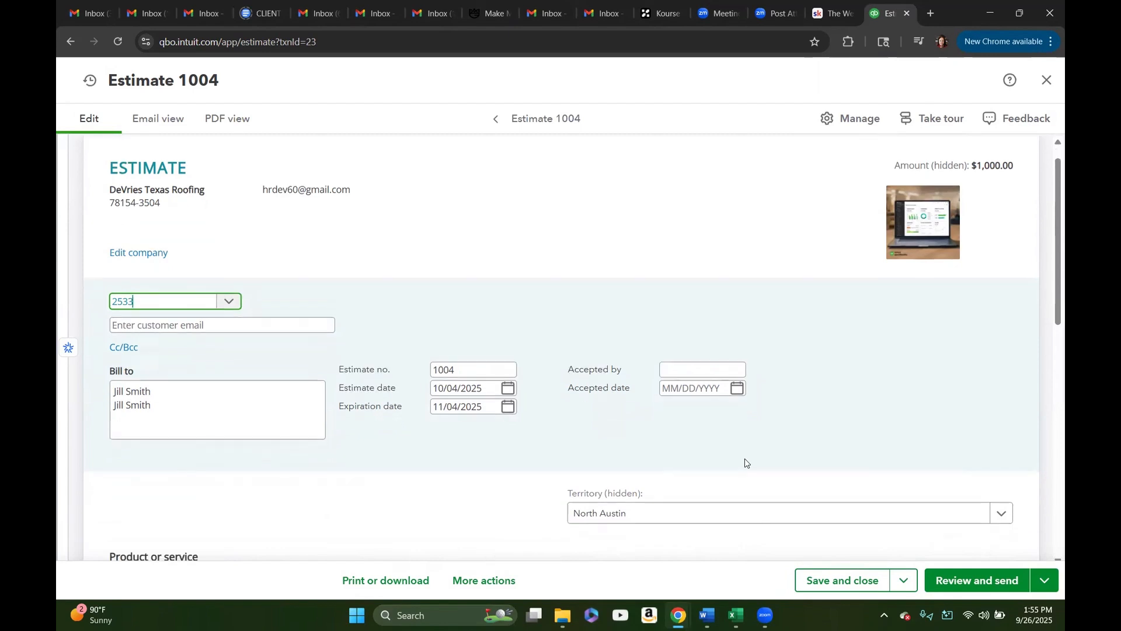
scroll(744, 461, down, 3)
scroll(744, 462, up, 3)
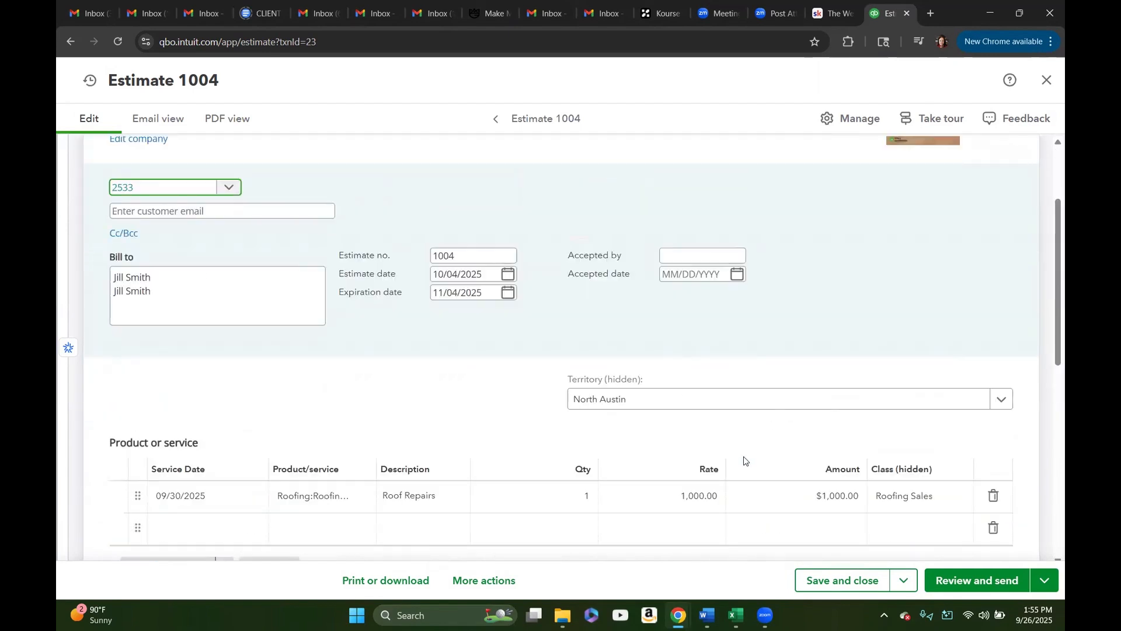
scroll(744, 461, up, 2)
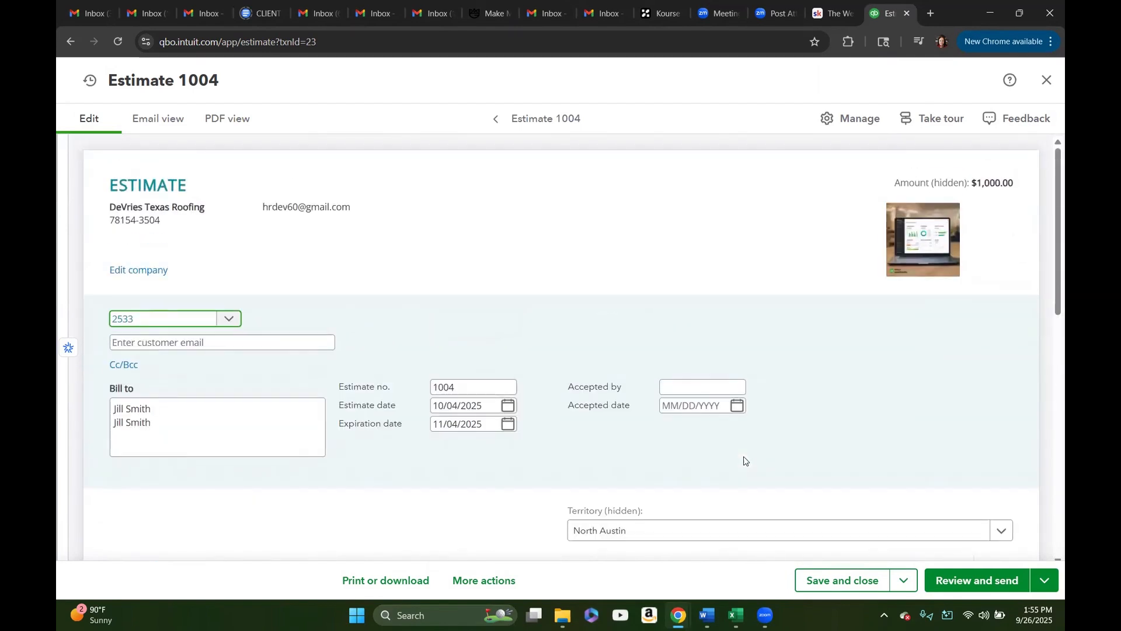
Step: Enter the approver's initials as Accepted by, set the accepted date to 10/01/2025, and save and close the estimate
click(672, 385)
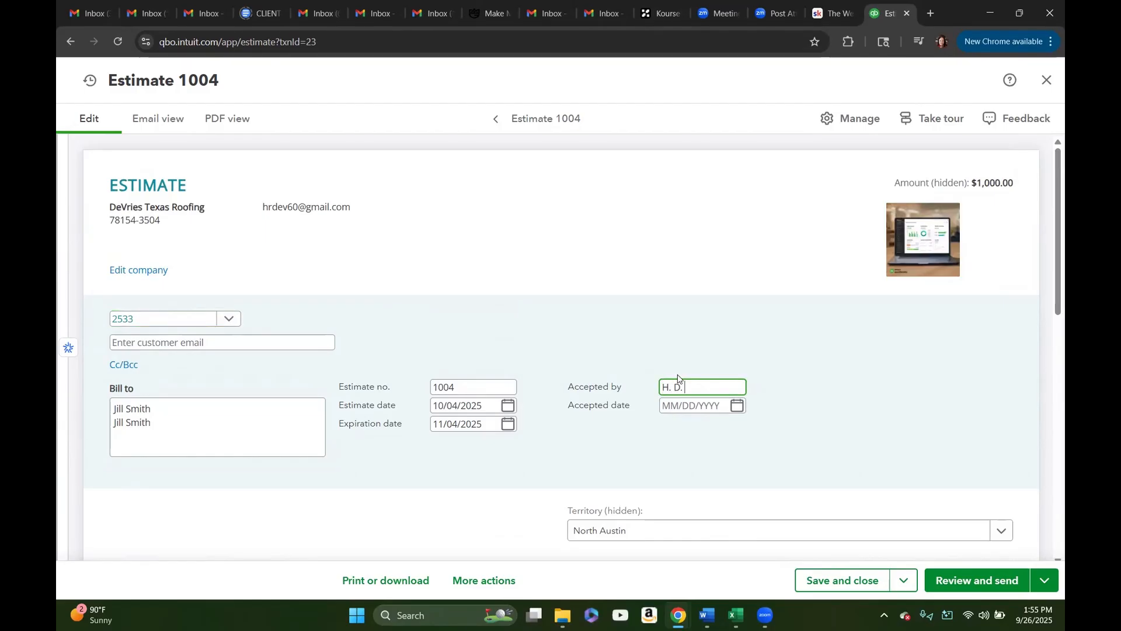
click(737, 406)
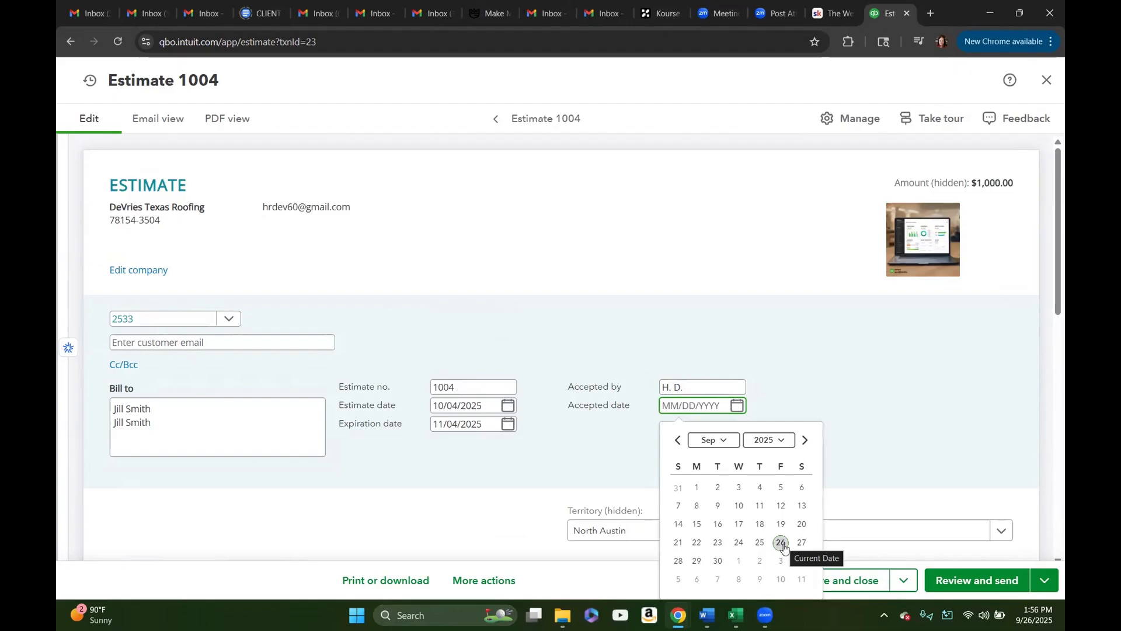
click(739, 561)
scroll(812, 438, down, 4)
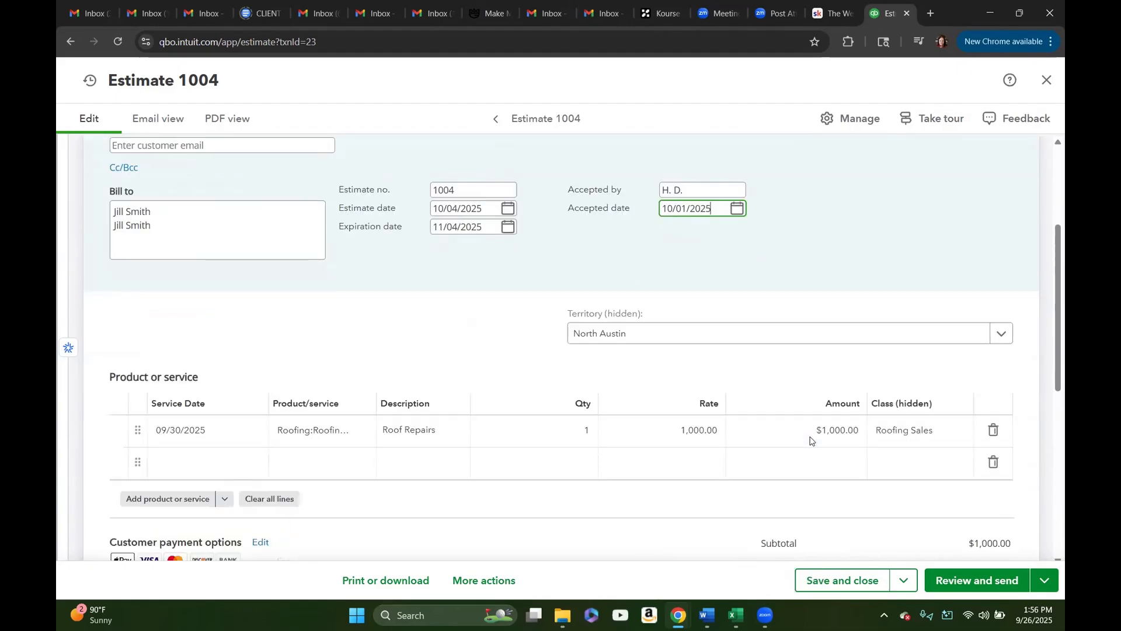
scroll(829, 467, down, 1)
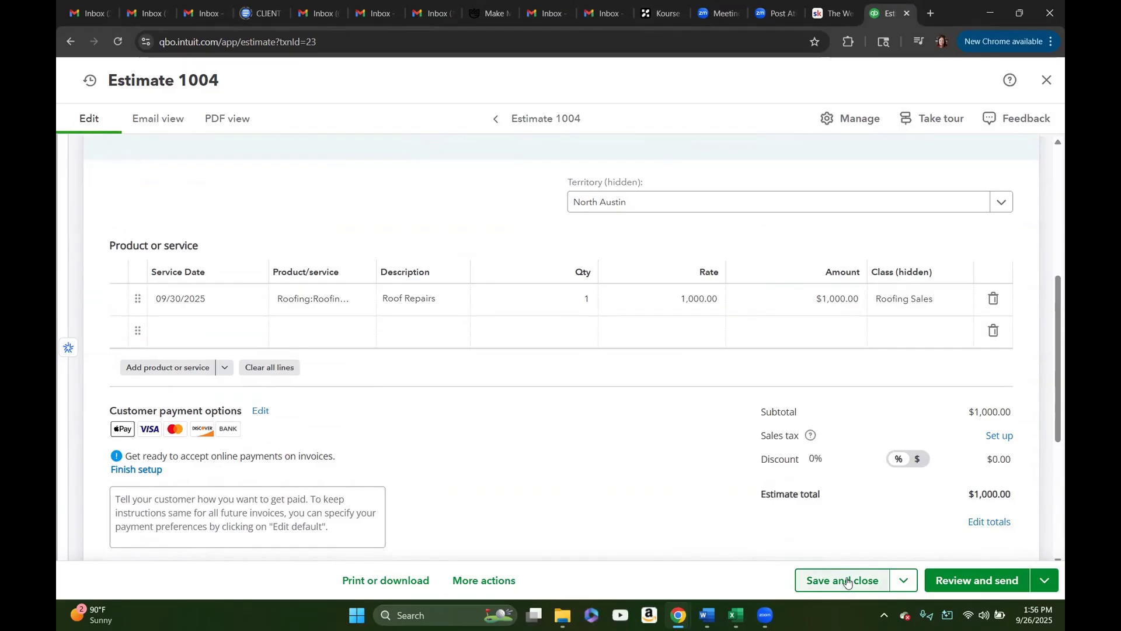
click(847, 582)
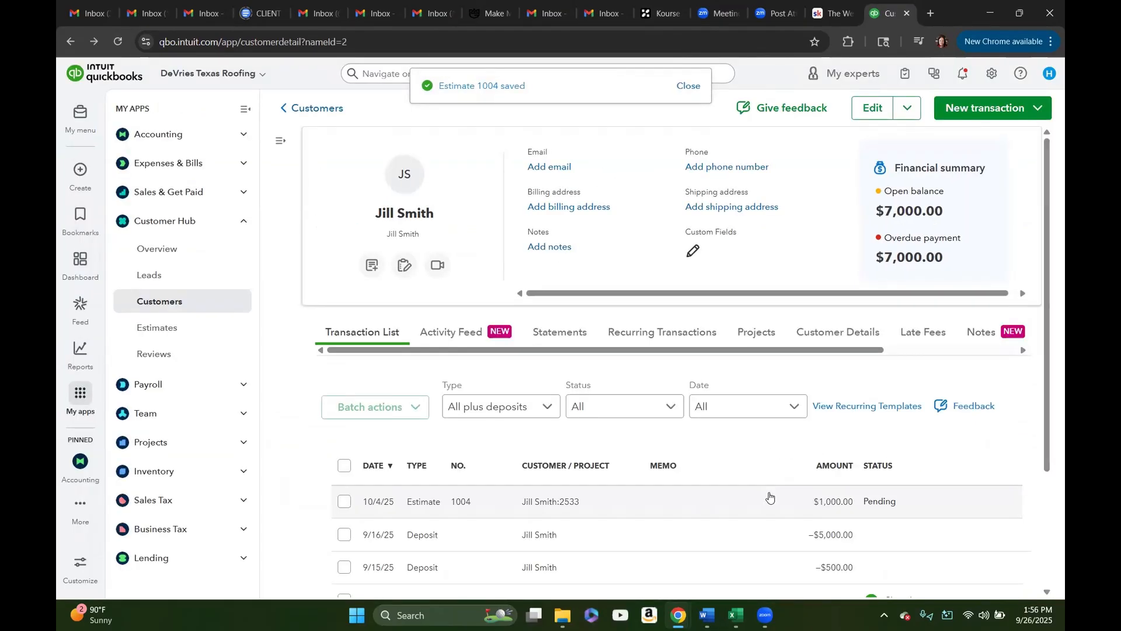
Step: Reopen project 2533's saved estimate for editing from the customer's transaction list
scroll(770, 495, down, 2)
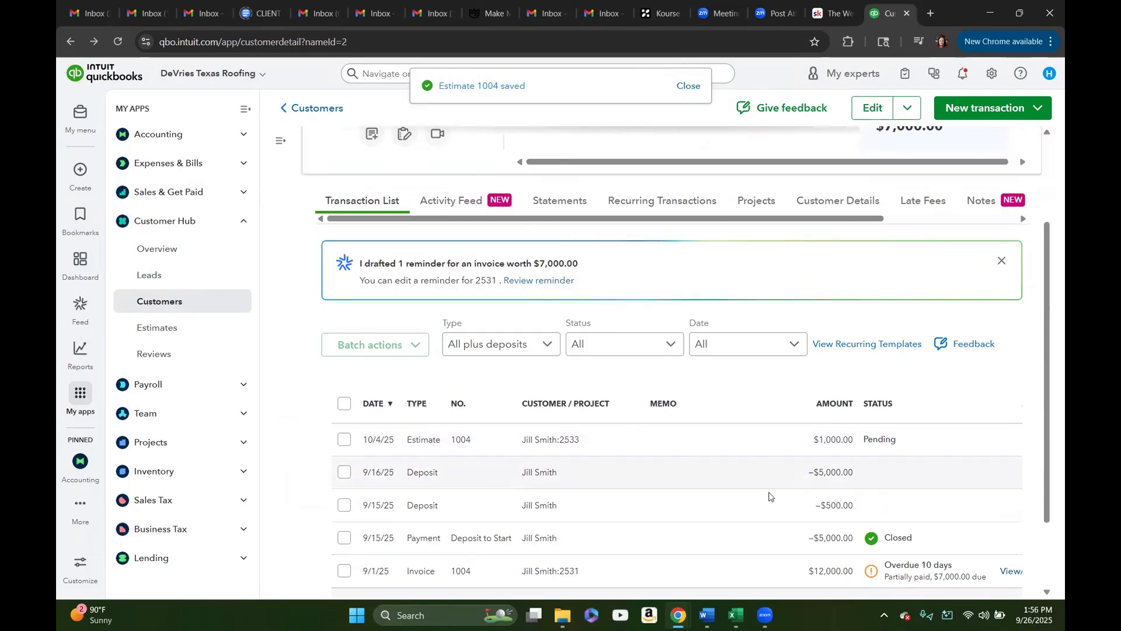
click(559, 442)
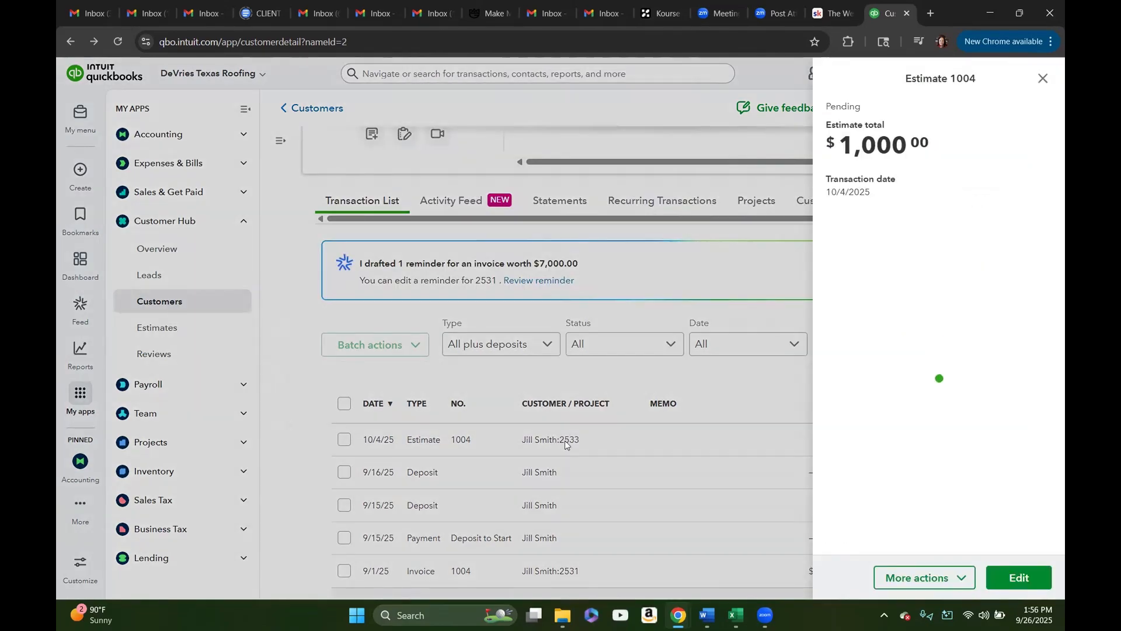
click(1005, 576)
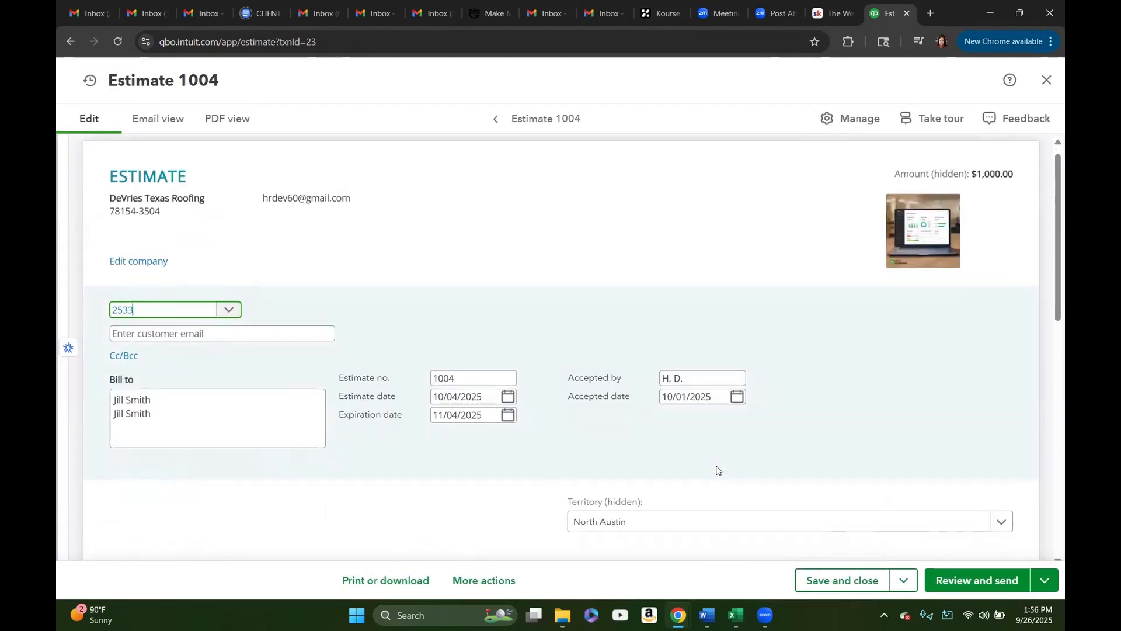
scroll(717, 470, down, 3)
scroll(718, 468, down, 3)
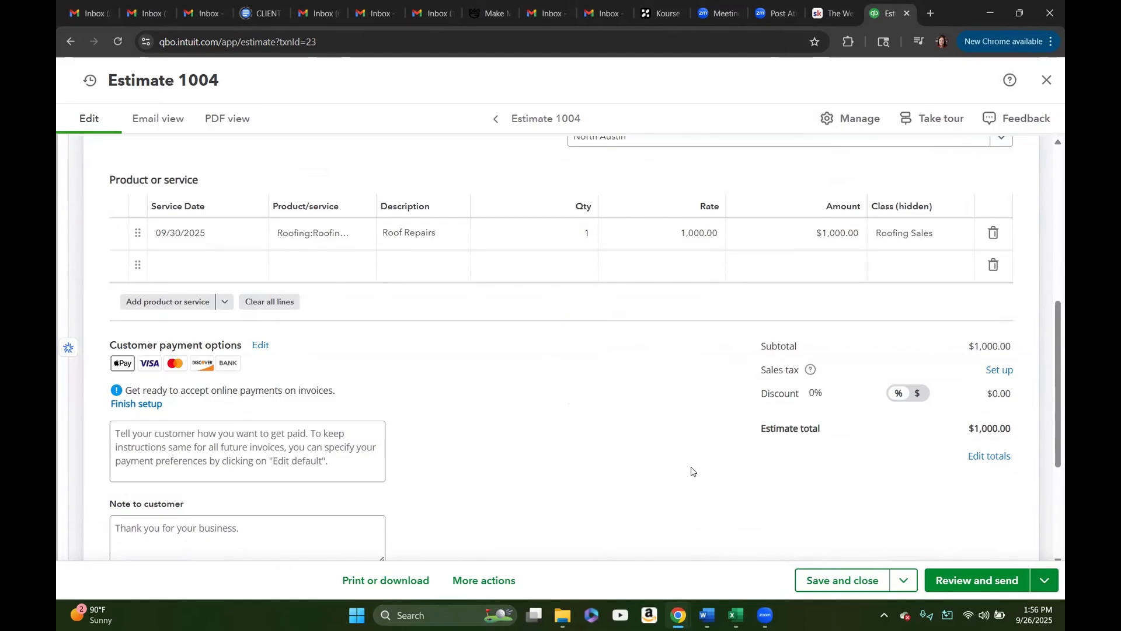
Step: Convert the estimate to an invoice for 50% of its total, using the percentage or amount option
click(1045, 586)
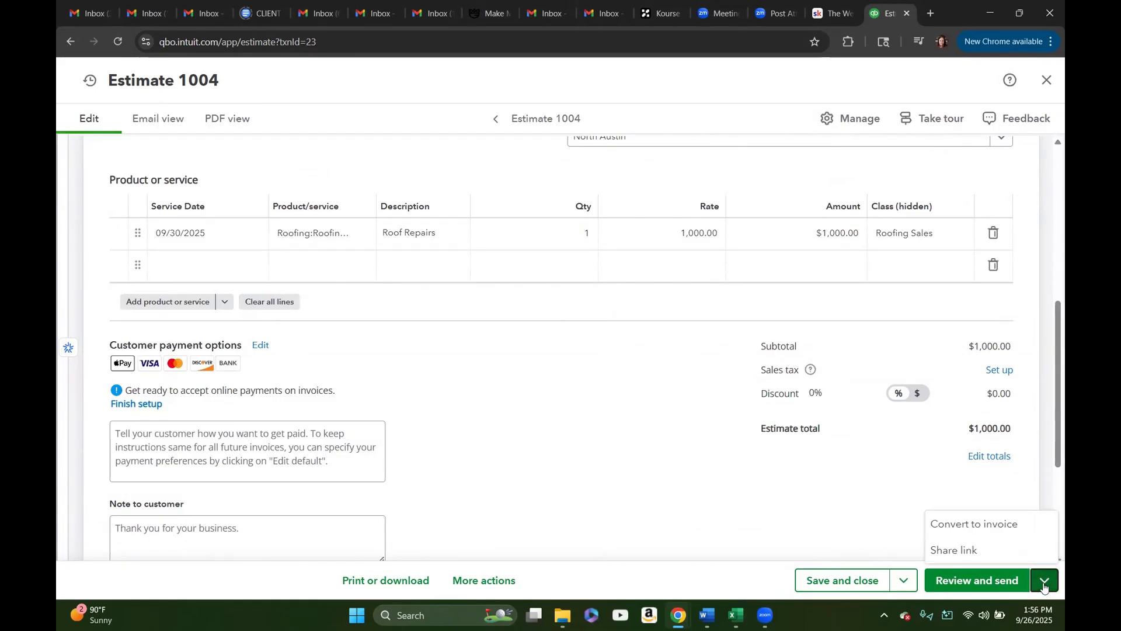
click(979, 532)
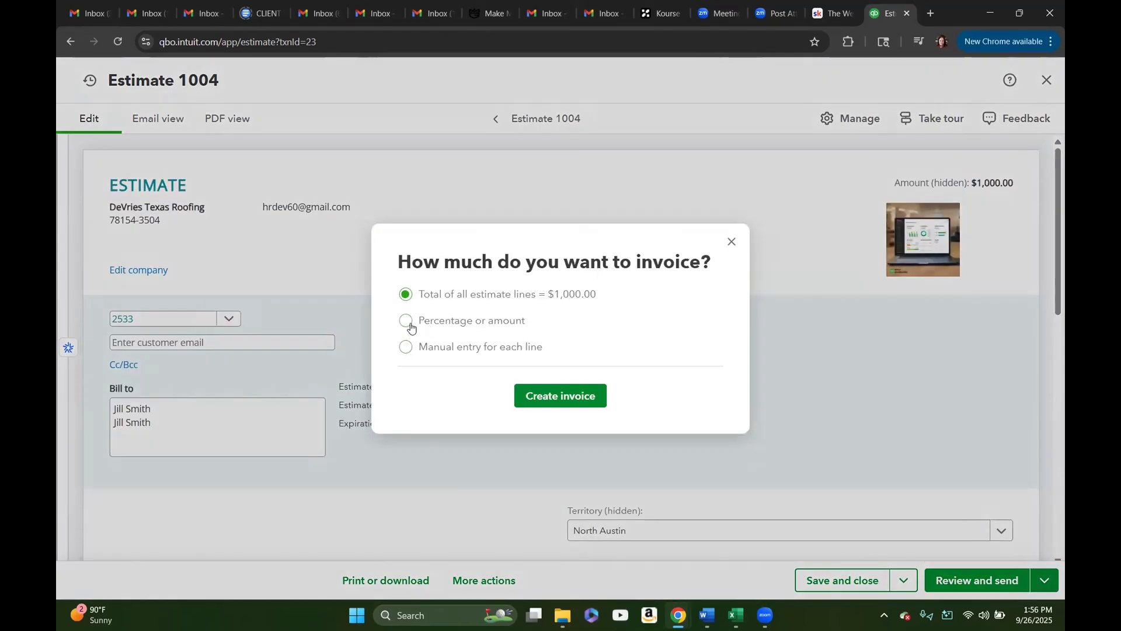
click(405, 323)
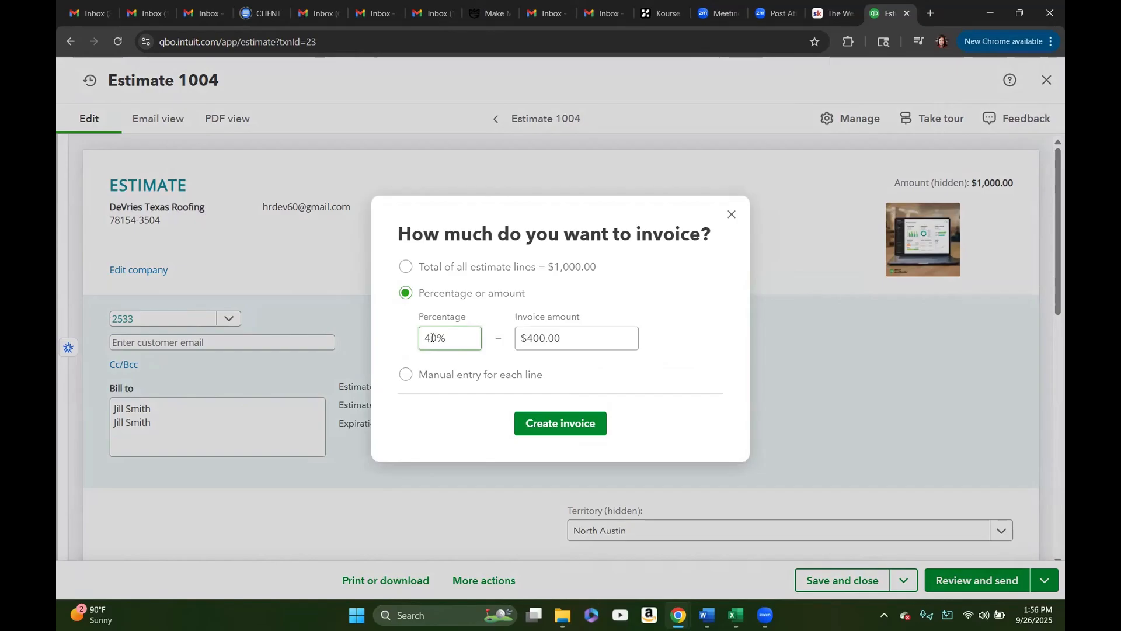
click(431, 339)
key(BackSpace)
click(676, 361)
click(586, 426)
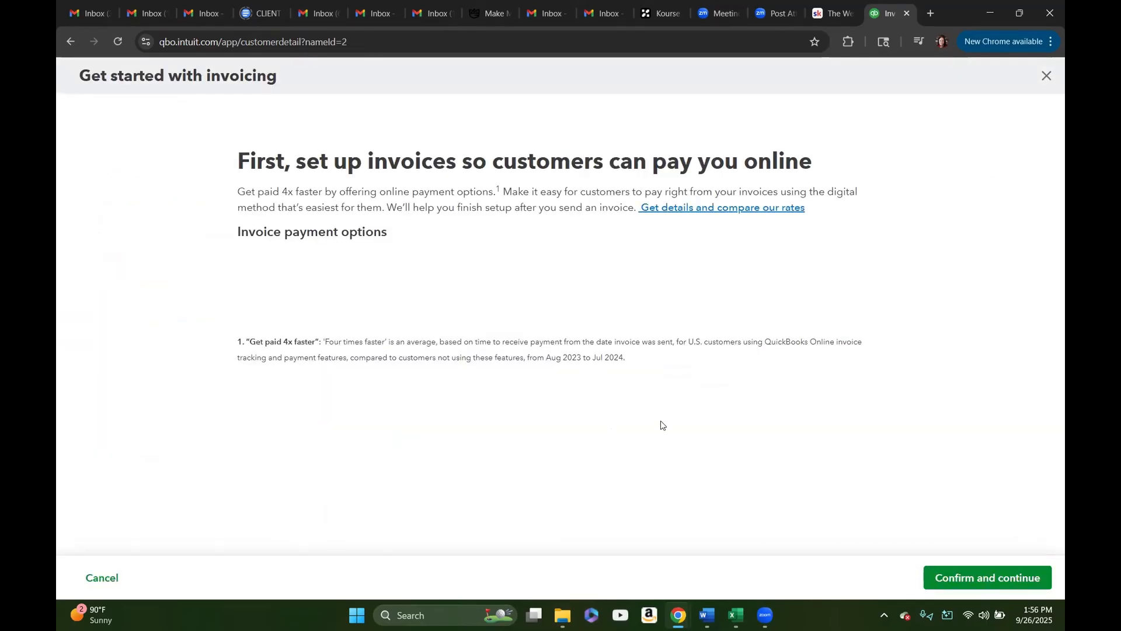
Step: Skip the online payment setup and stay on the unsaved invoice
click(1046, 76)
click(619, 411)
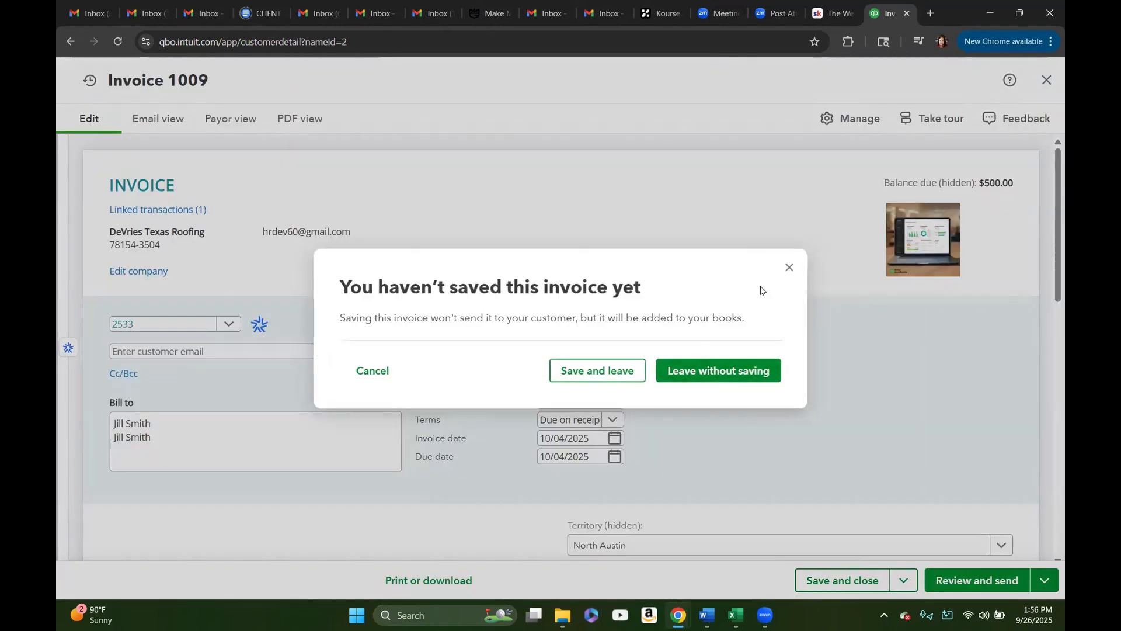
click(789, 268)
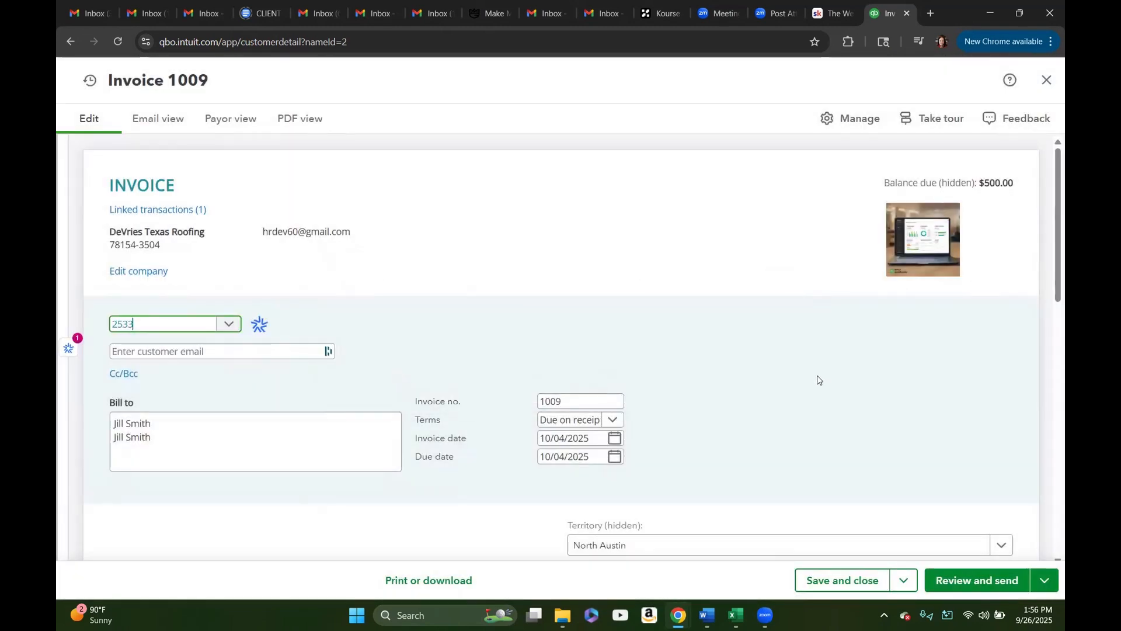
Step: Review the new invoice's billing details, line items, totals and sending options
scroll(817, 379, down, 5)
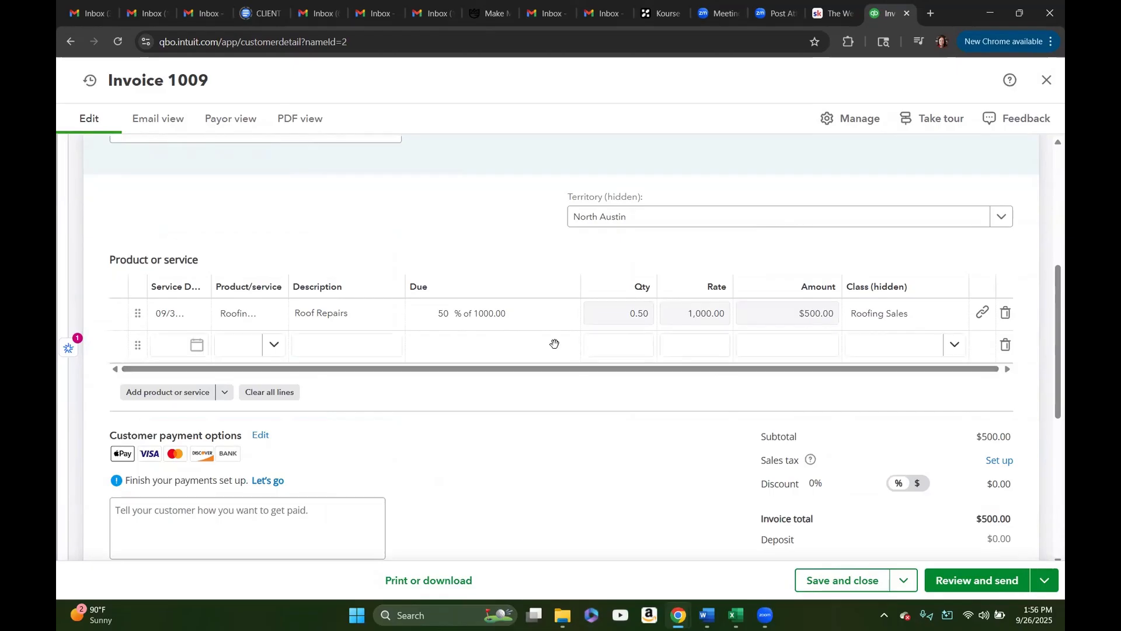
click(464, 314)
click(310, 342)
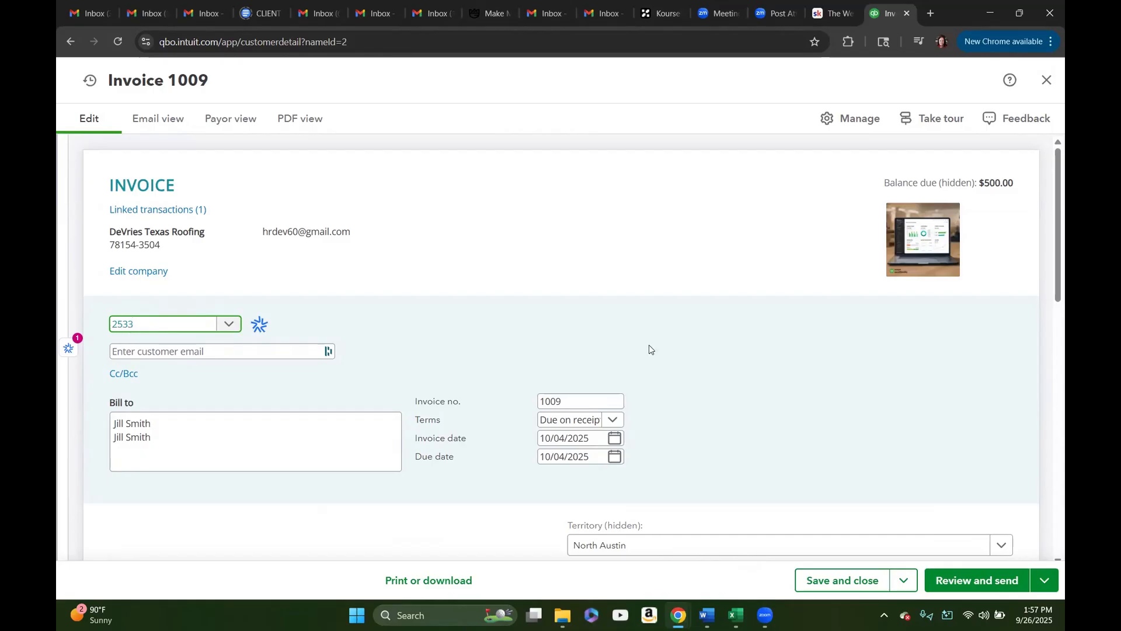
scroll(656, 348, down, 9)
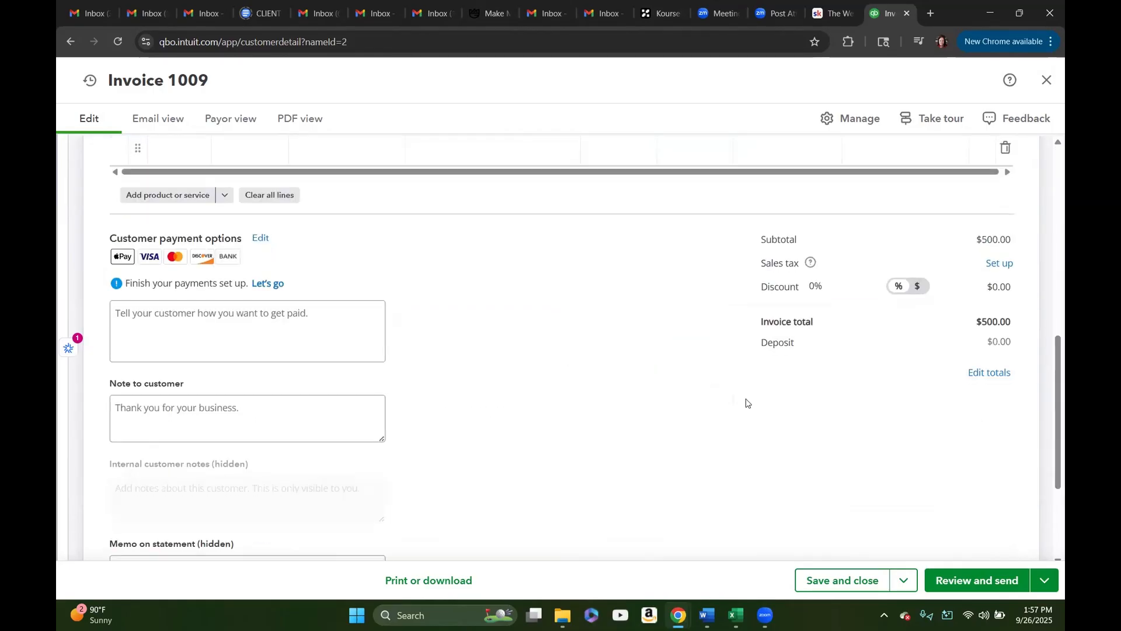
click(1045, 581)
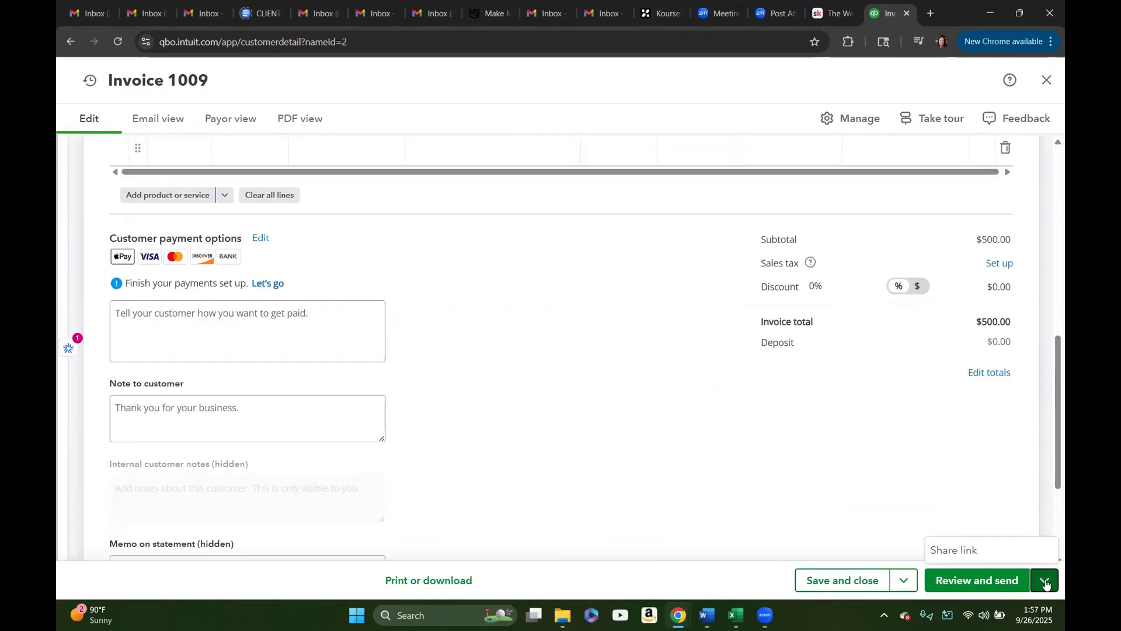
scroll(864, 442, up, 10)
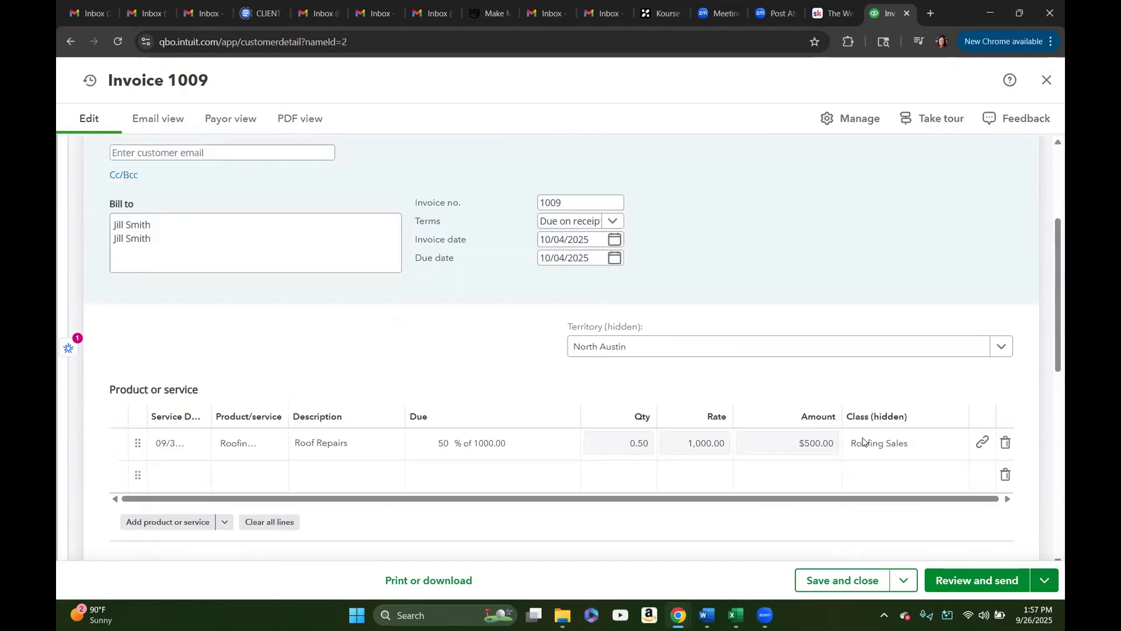
Step: Check the invoice's management settings, and save and close the invoice to return to the customer's transaction list
click(853, 120)
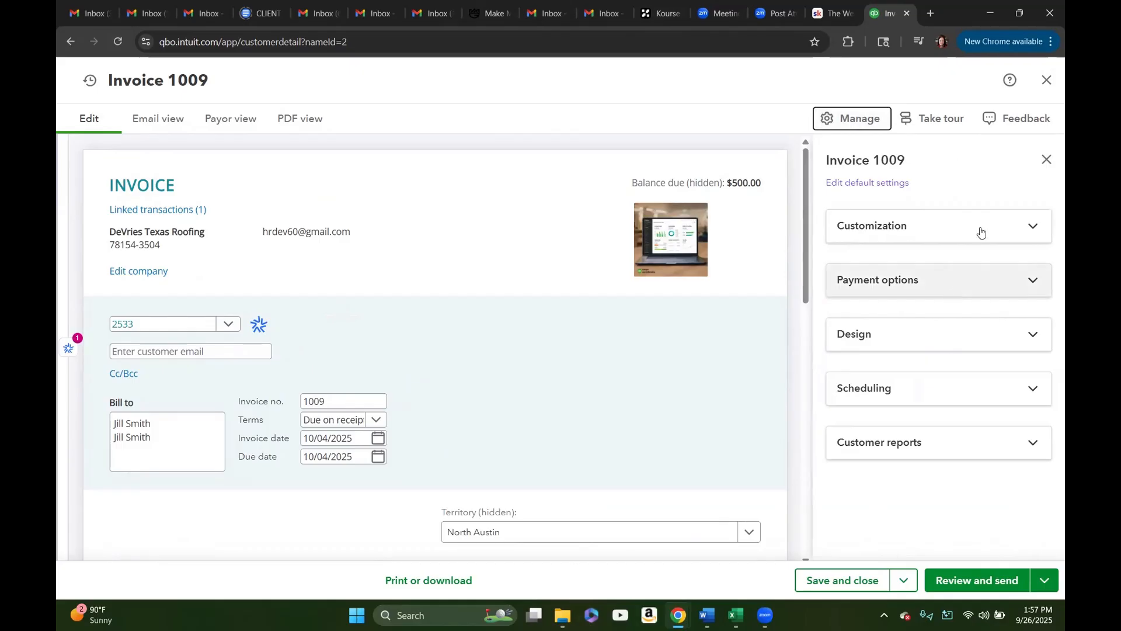
click(1046, 159)
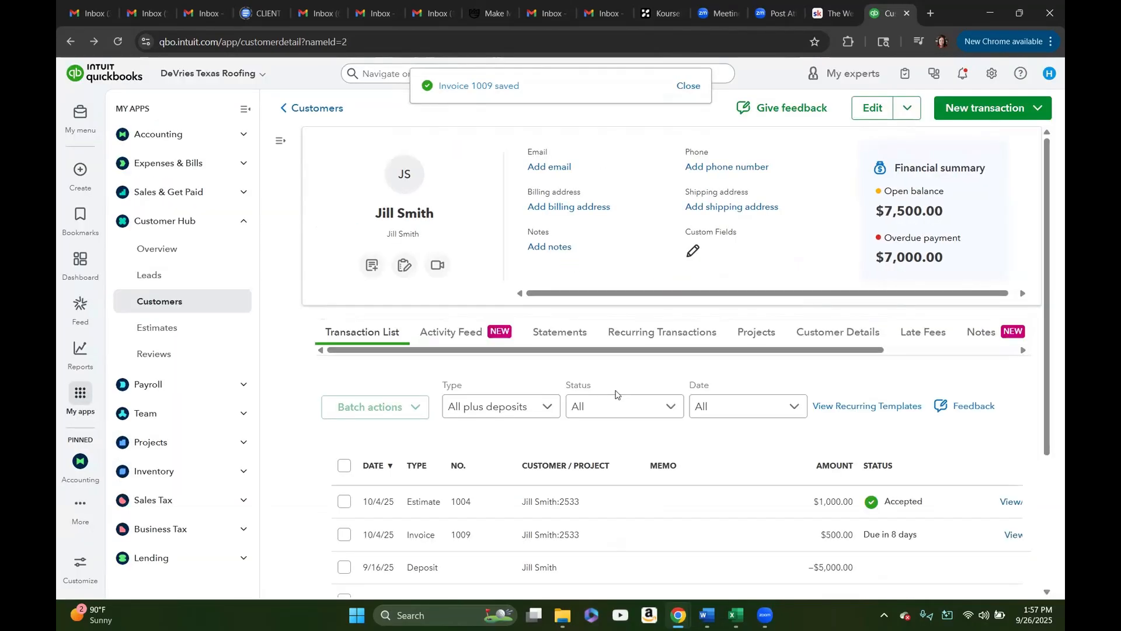
scroll(607, 388, down, 3)
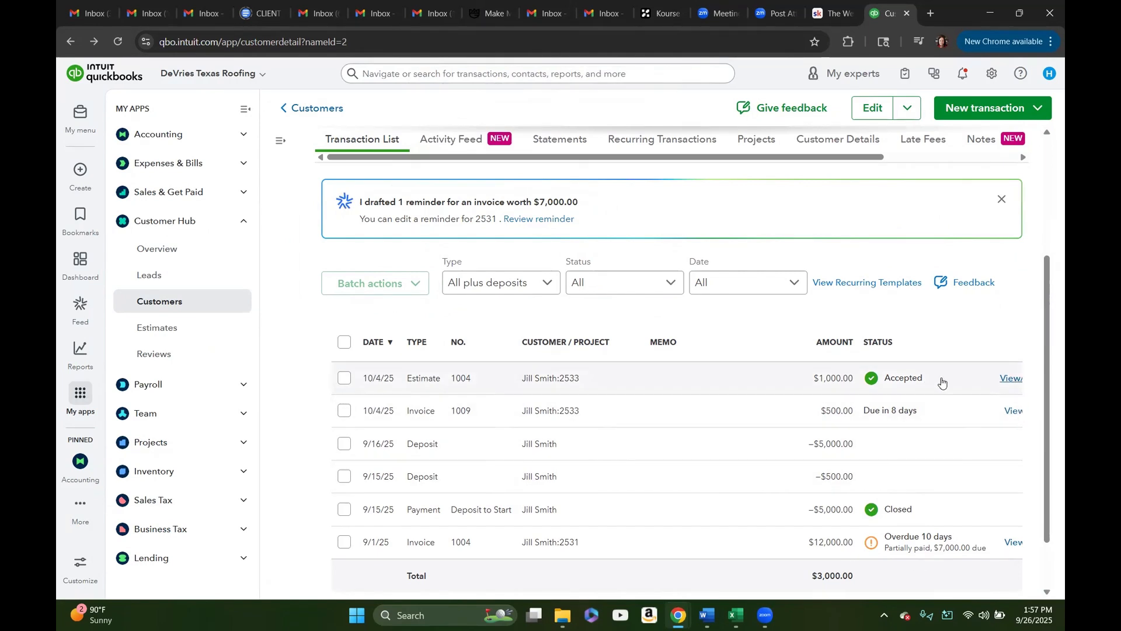
Step: Review the customer's transaction list, checking the amounts, statuses and available actions of the estimate and the new invoice
scroll(784, 379, up, 3)
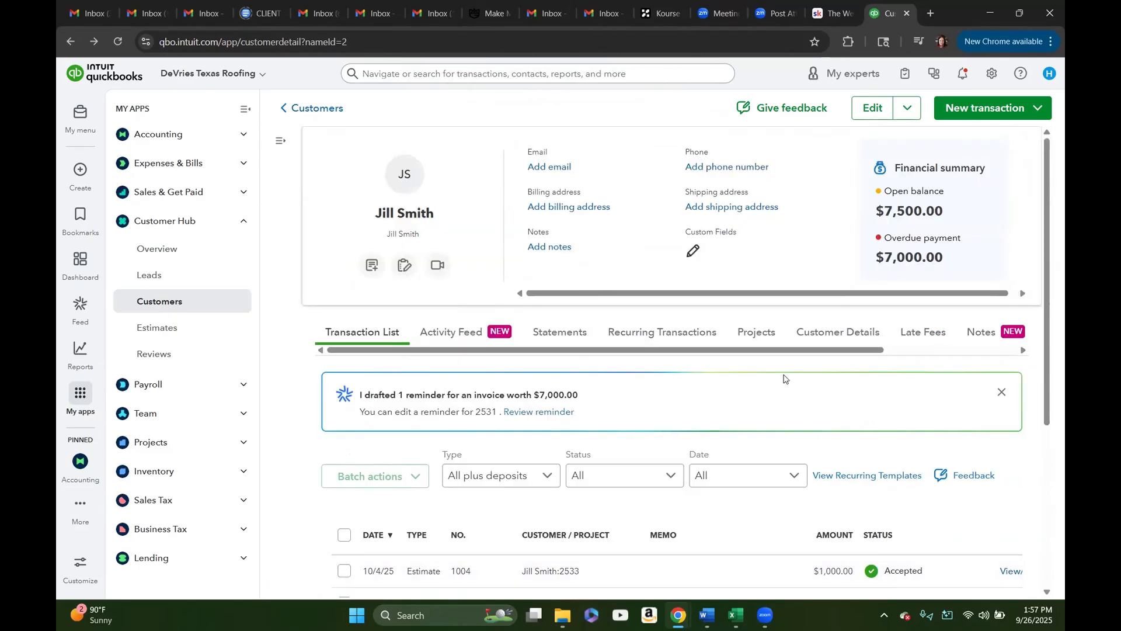
scroll(784, 379, down, 2)
scroll(782, 362, up, 2)
scroll(824, 445, down, 5)
drag(889, 538, 1002, 538)
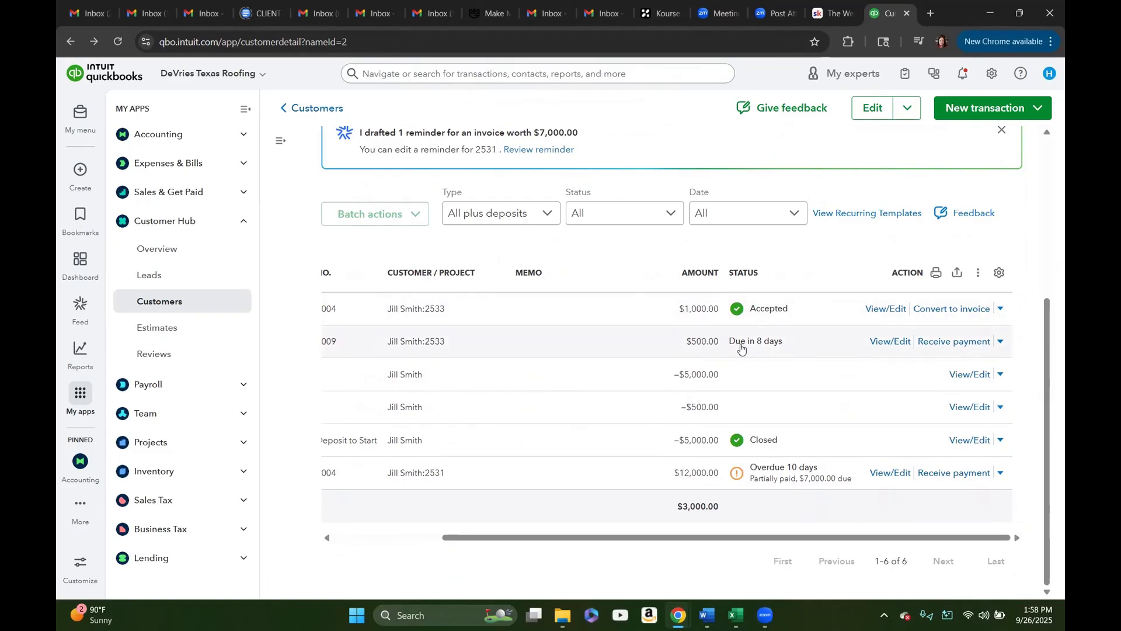
drag(703, 541, 579, 540)
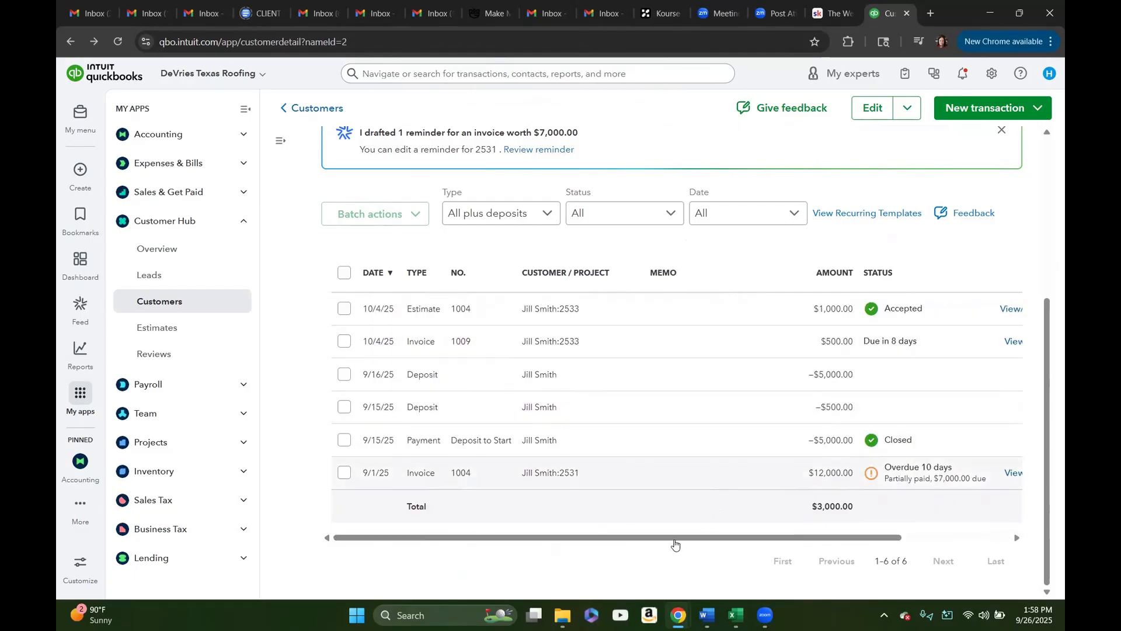
Step: Receive the full $500.00 payment on project 2533's invoice with Check as the payment method, and record and close it
drag(683, 540, 792, 537)
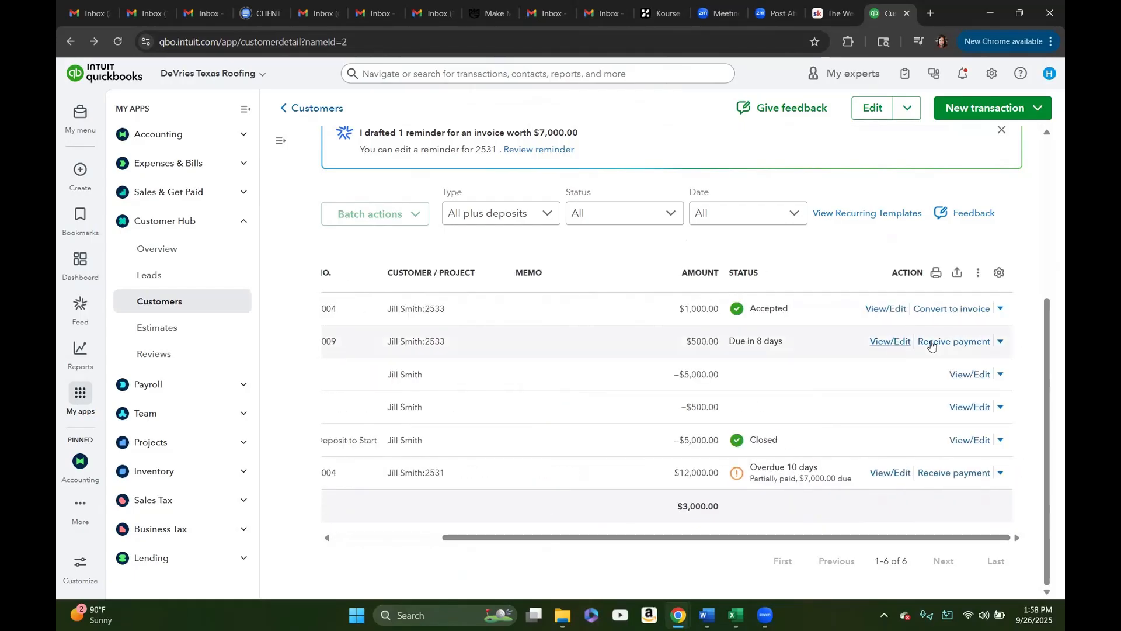
click(949, 345)
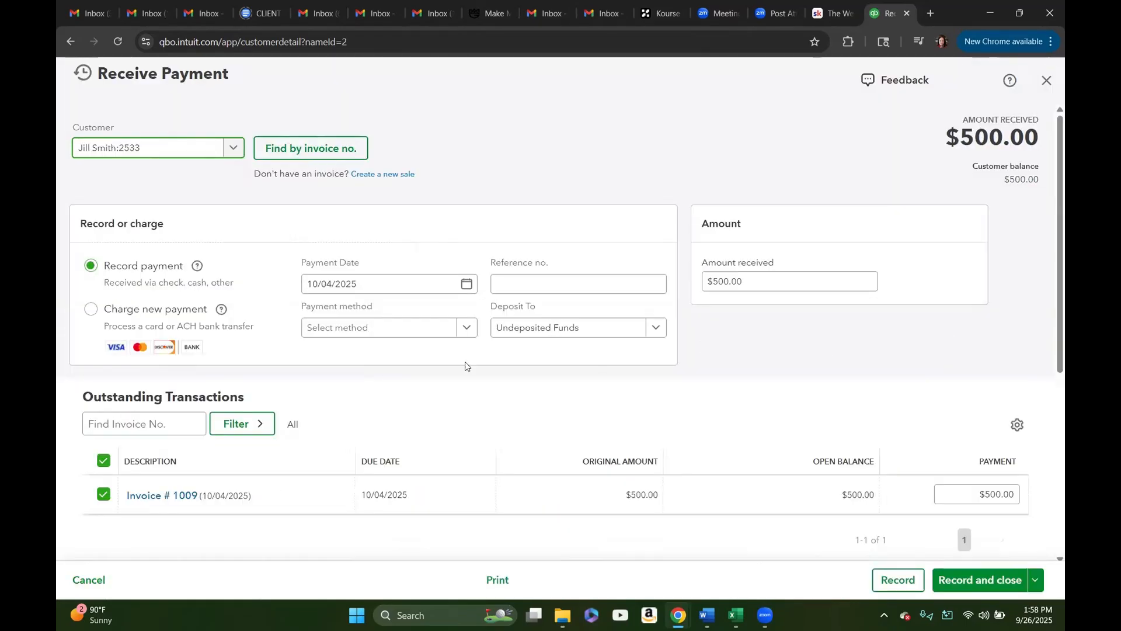
click(440, 332)
click(359, 407)
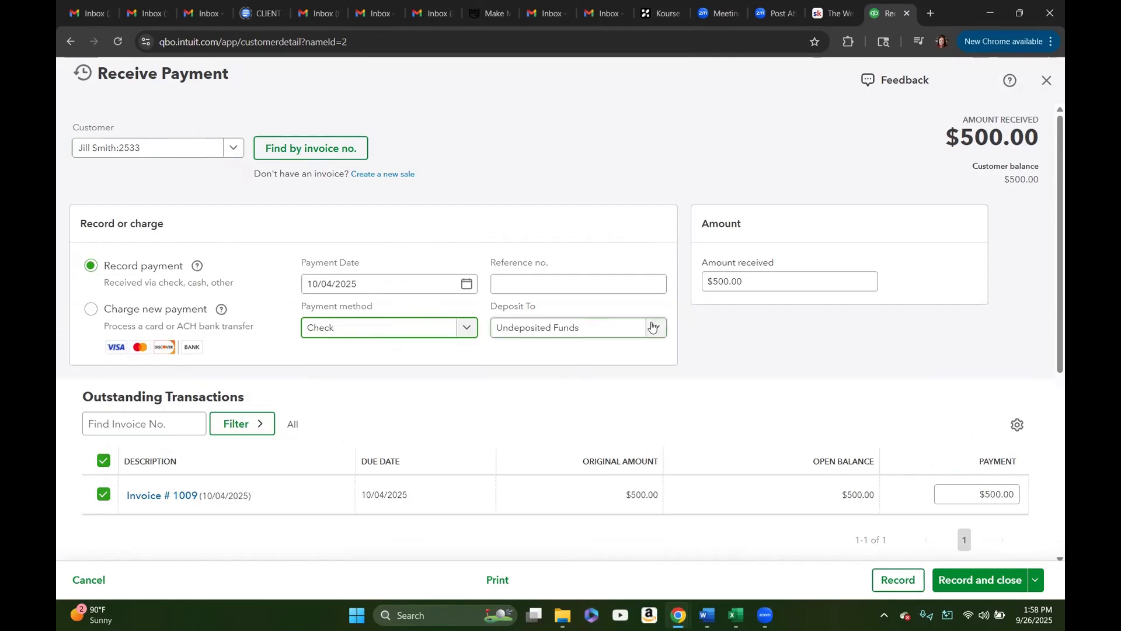
click(758, 275)
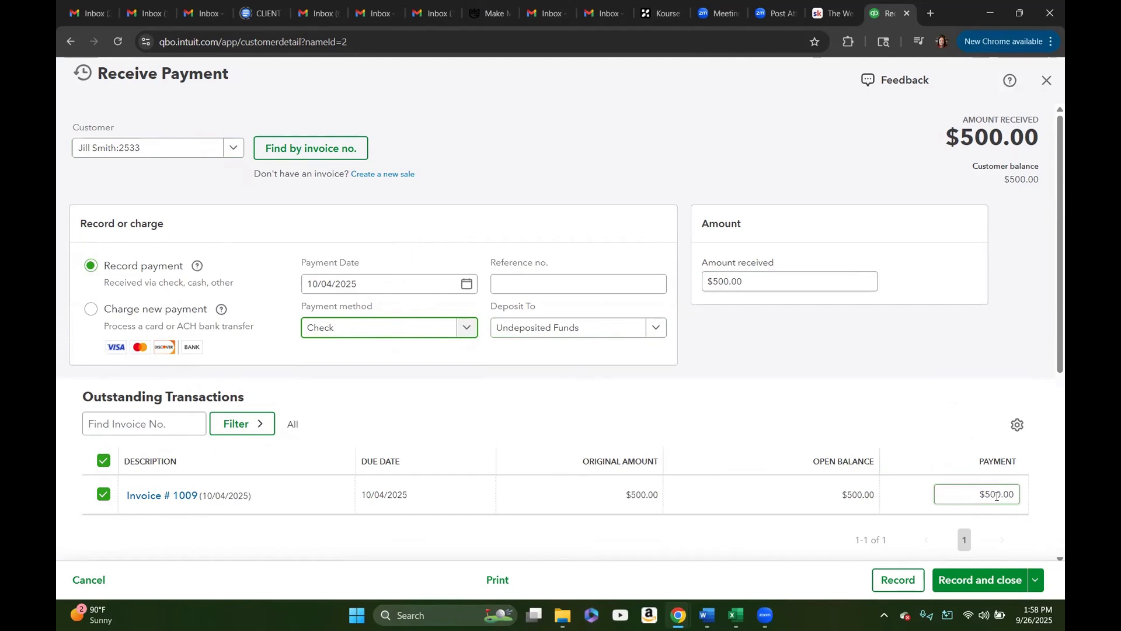
click(979, 584)
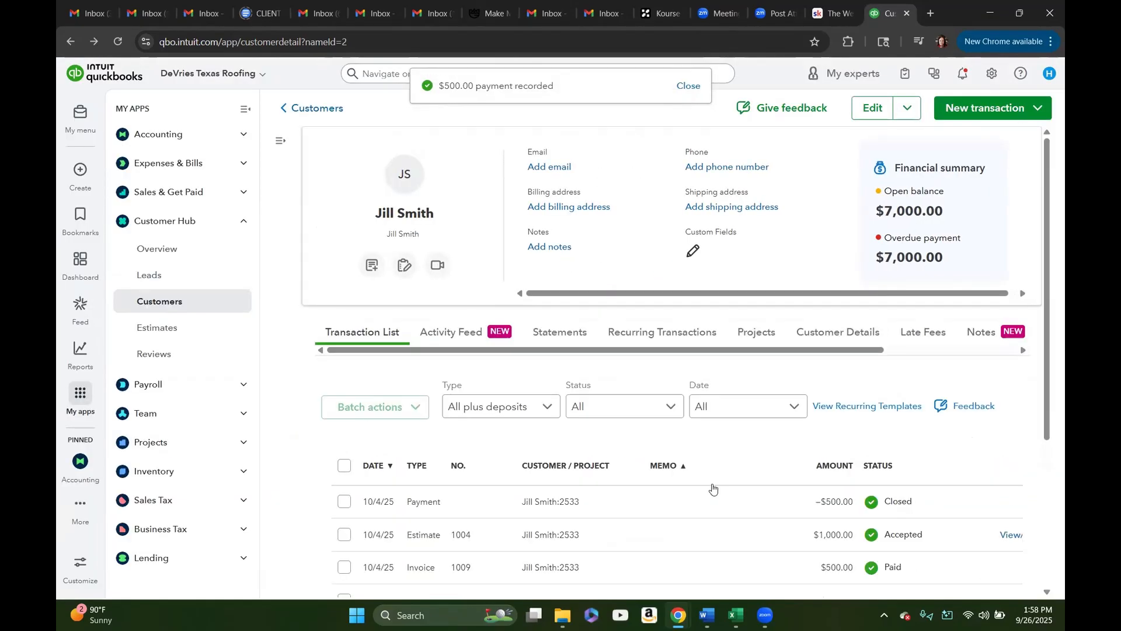
Step: Check the payment in the customer's transaction list, and open the projects list to view each project's income and costs
scroll(712, 489, down, 4)
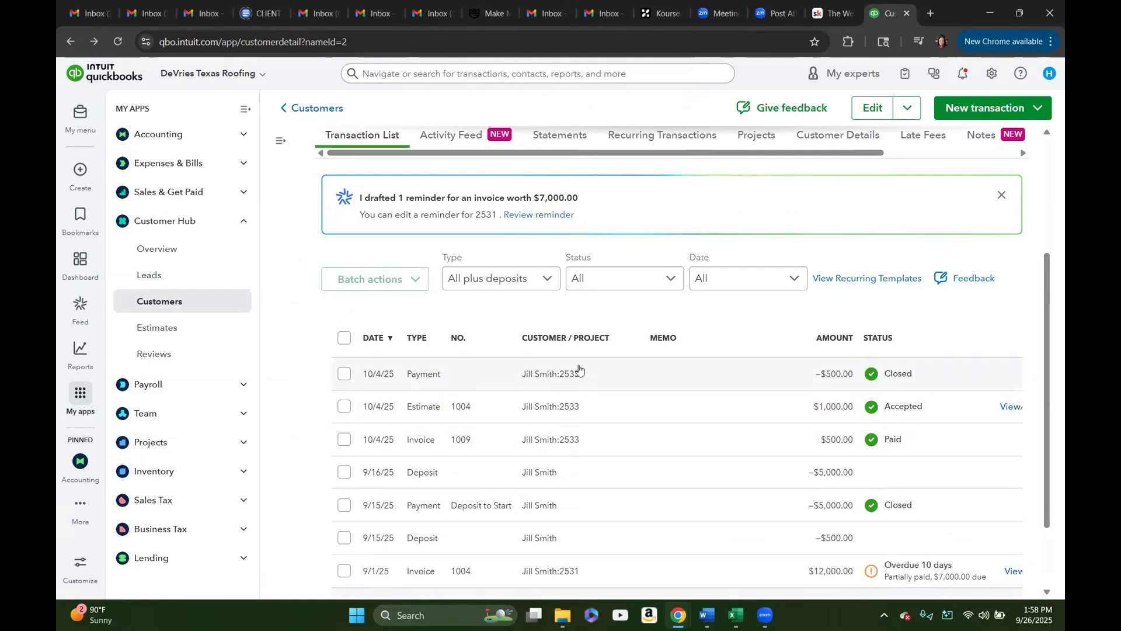
click(244, 223)
click(245, 311)
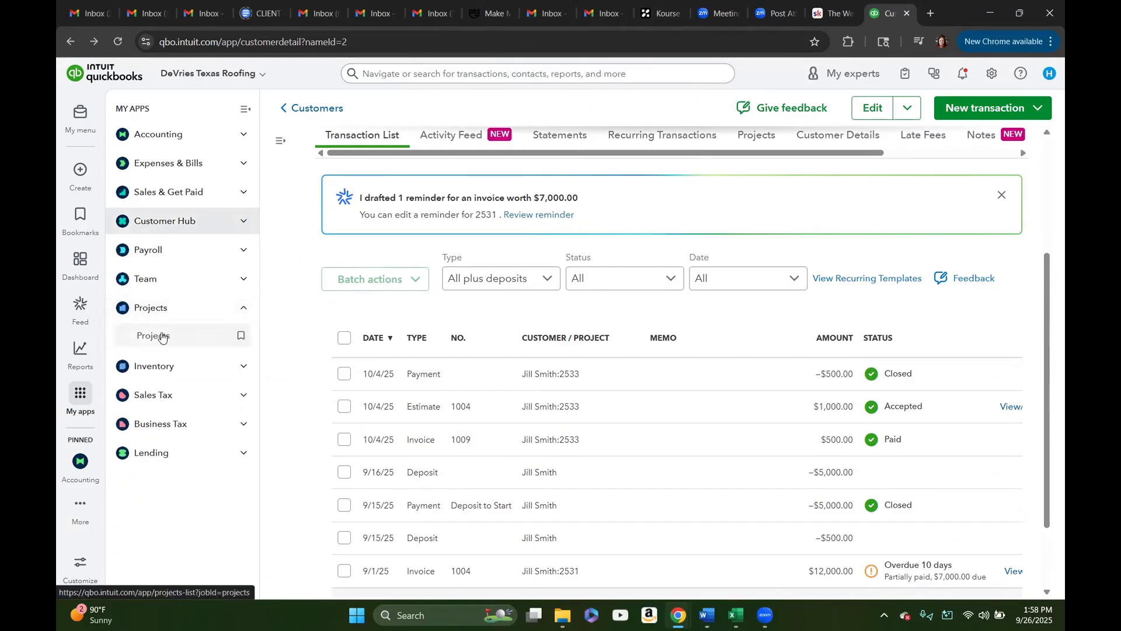
click(162, 337)
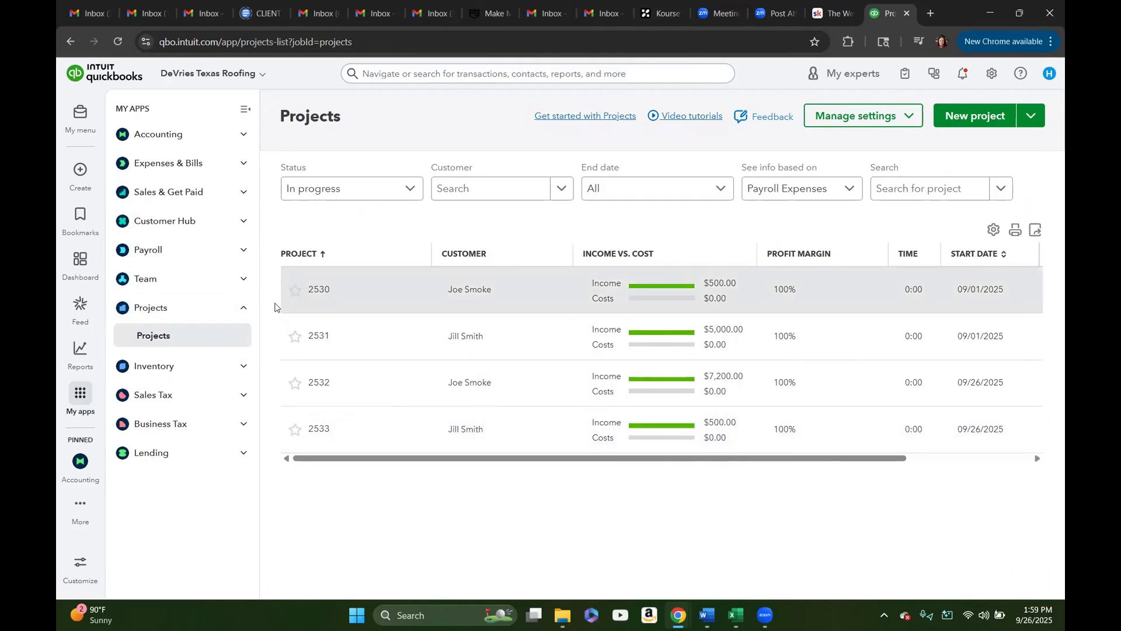
Step: Open the accounting bank transactions and find the $72.40 Lowe's purchase dated 09/16/2025 among those for review
click(245, 314)
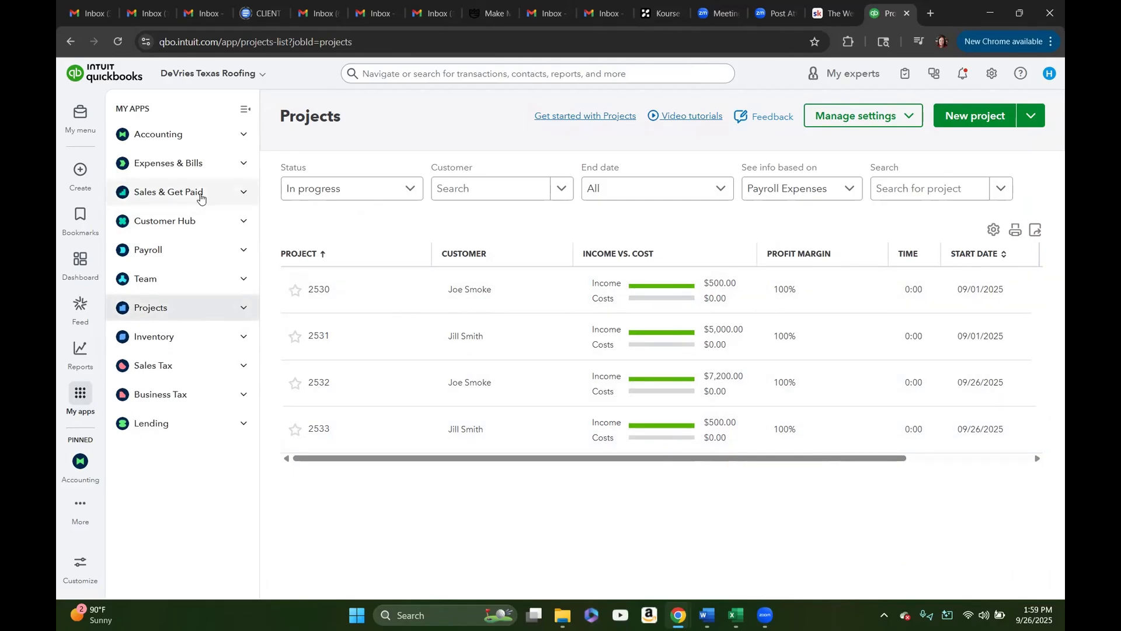
click(243, 136)
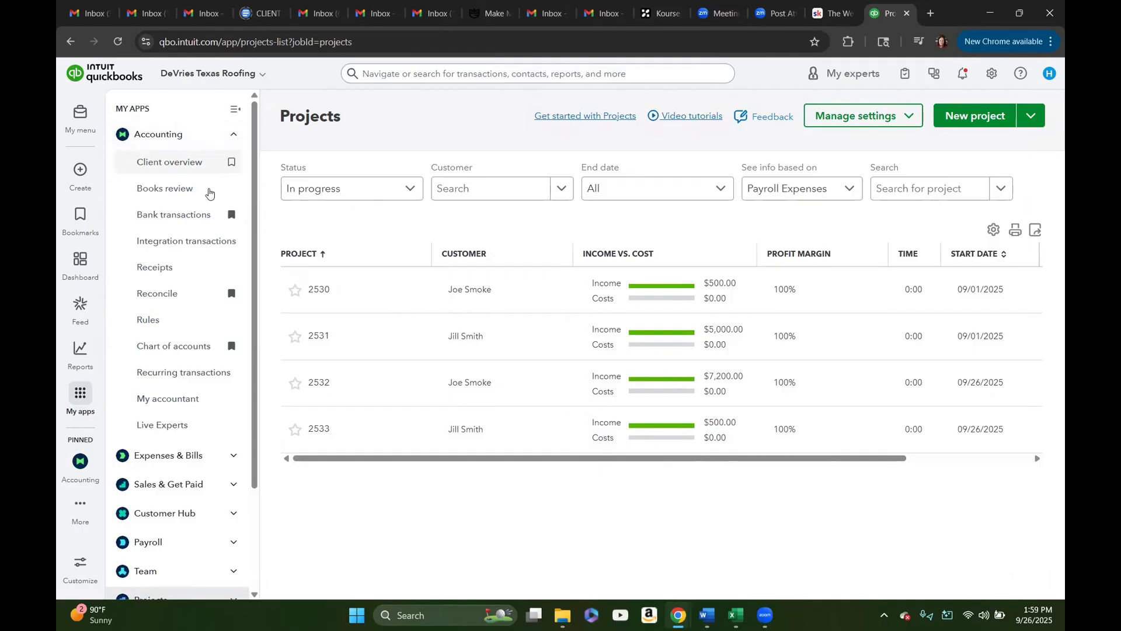
click(187, 214)
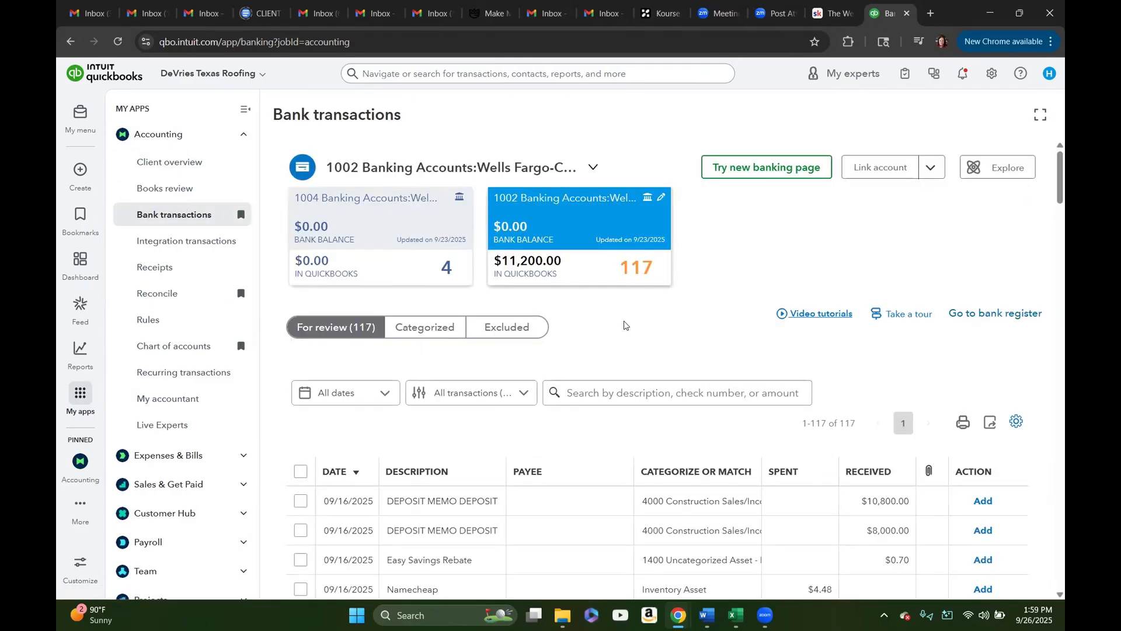
scroll(623, 323, down, 3)
scroll(319, 303, down, 5)
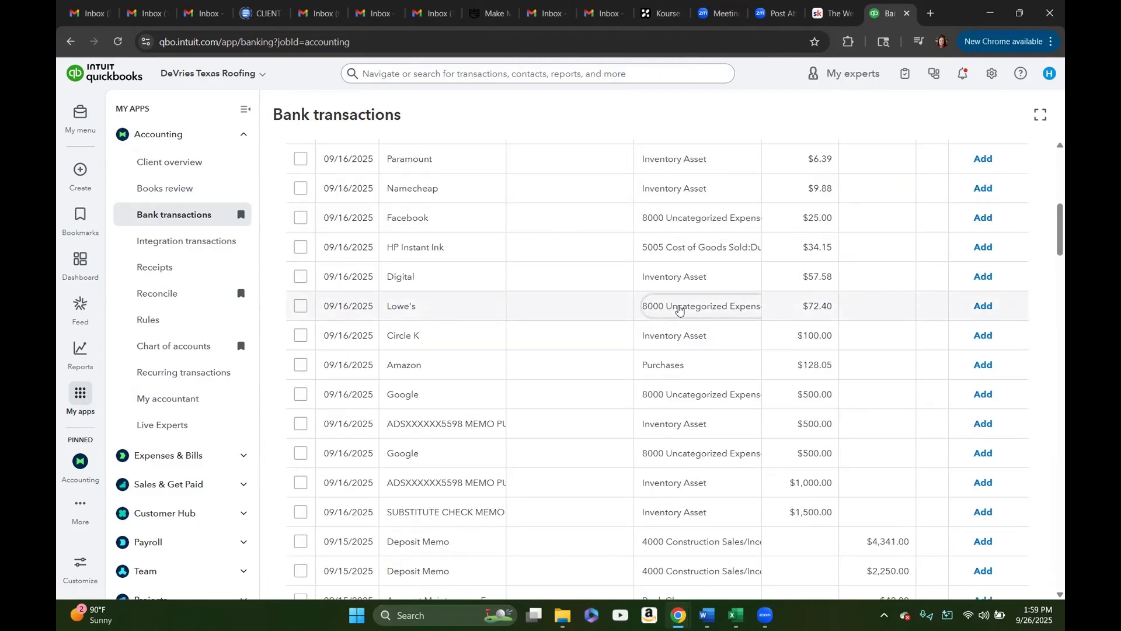
Step: Expand the $72.40 Lowe's transaction and add Lowe's as a new vendor with the suggested details
click(679, 310)
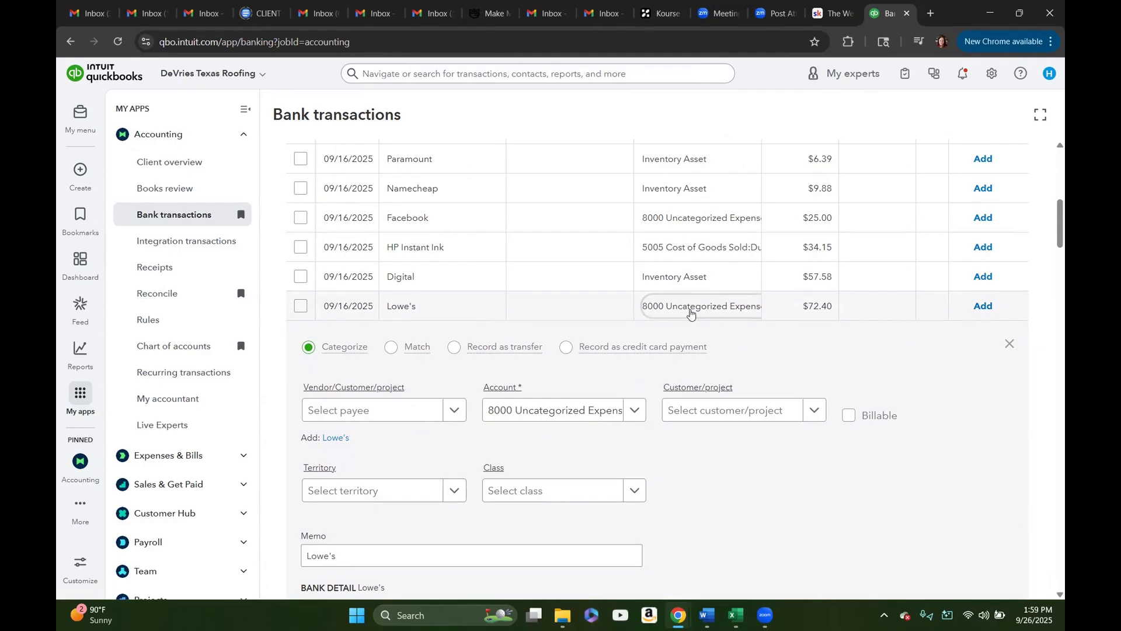
scroll(713, 355, down, 2)
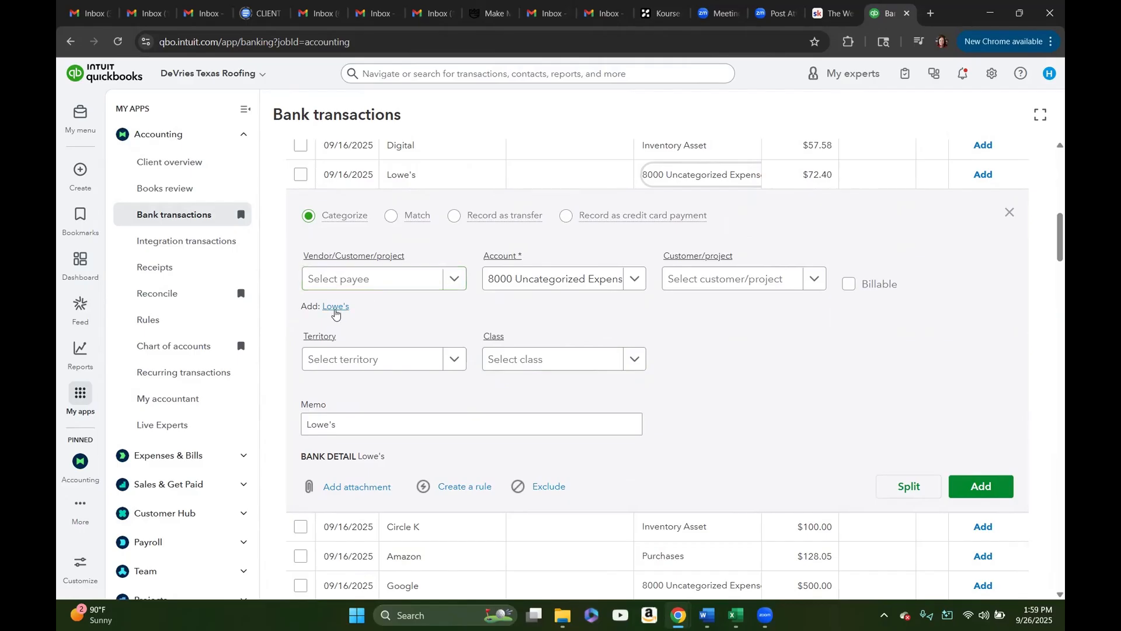
mouse_move(344, 261)
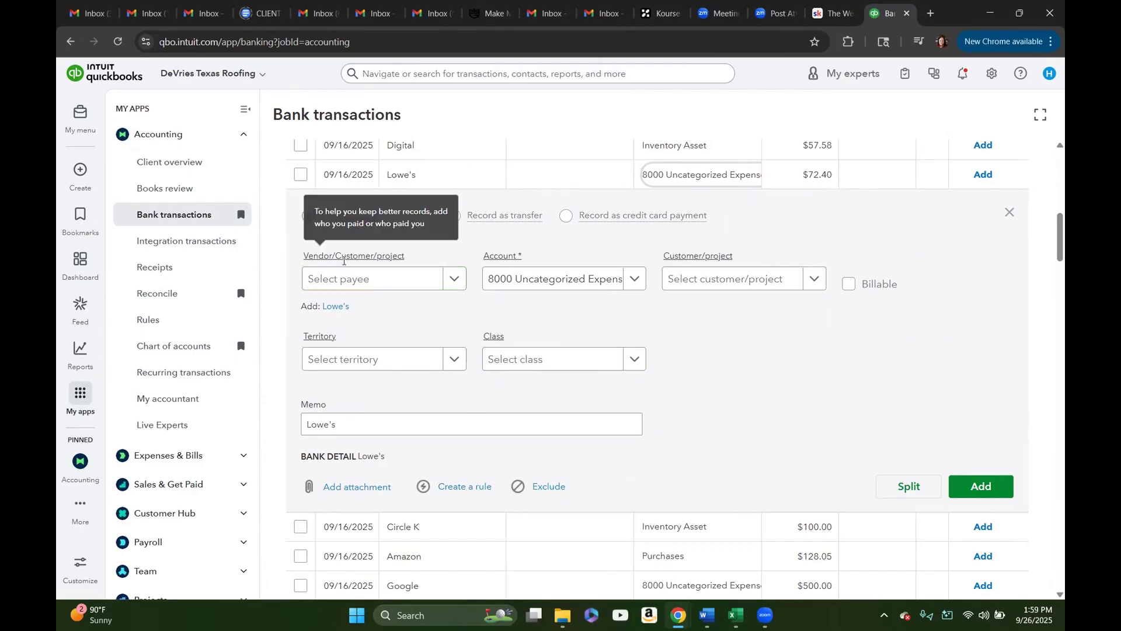
click(336, 307)
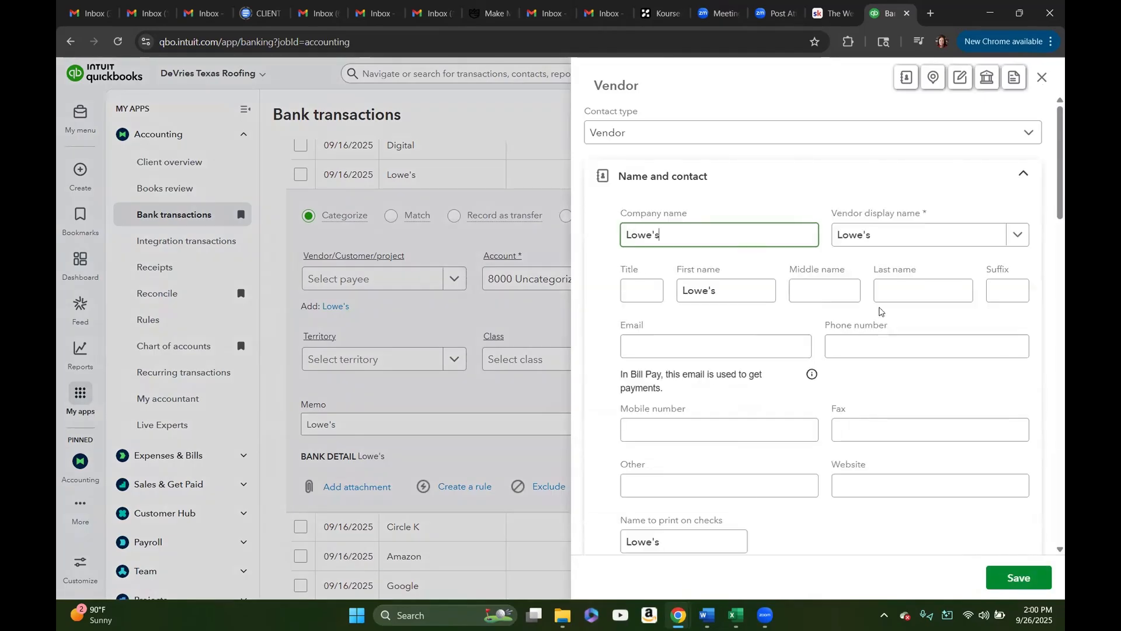
click(841, 349)
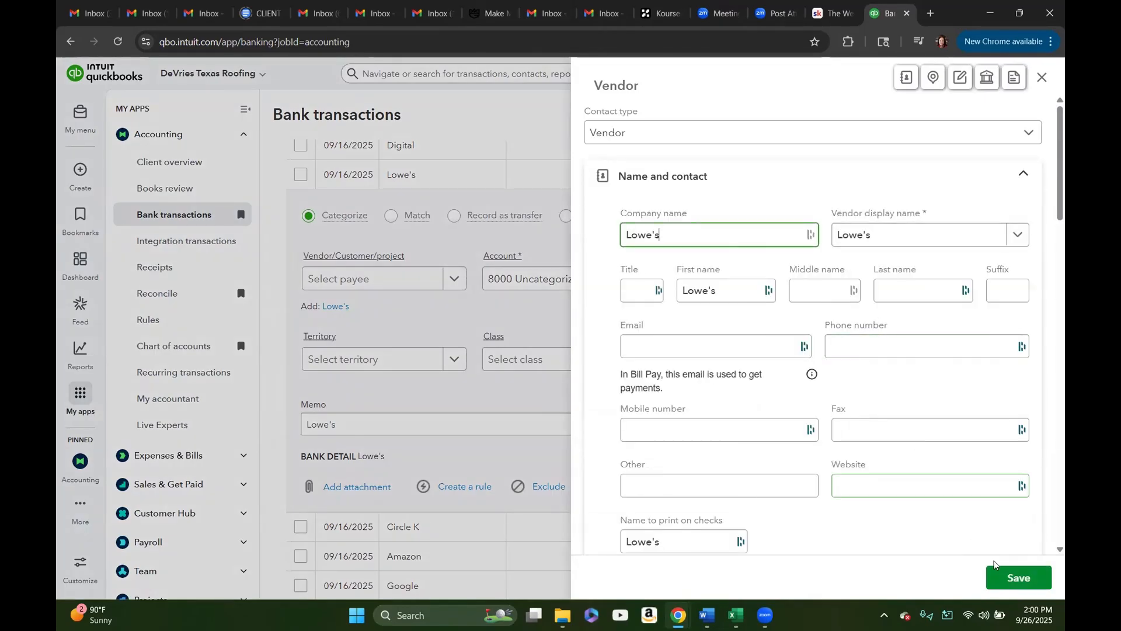
click(1019, 578)
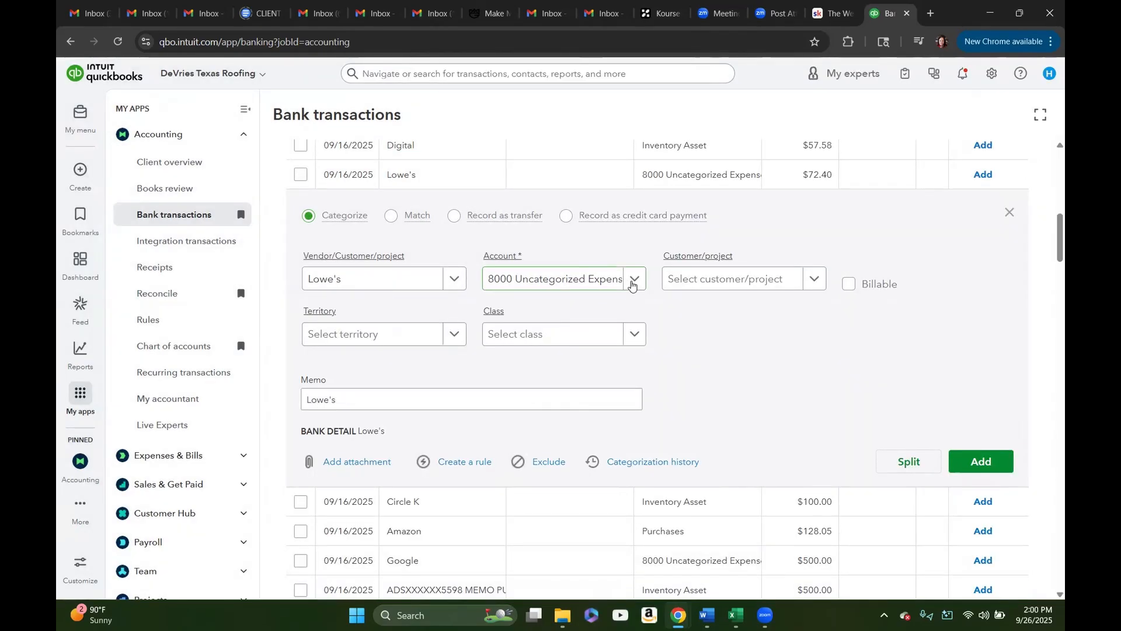
Step: Categorize the Lowe's transaction under account 5001 Job Material and set its territory to South Austin
click(632, 285)
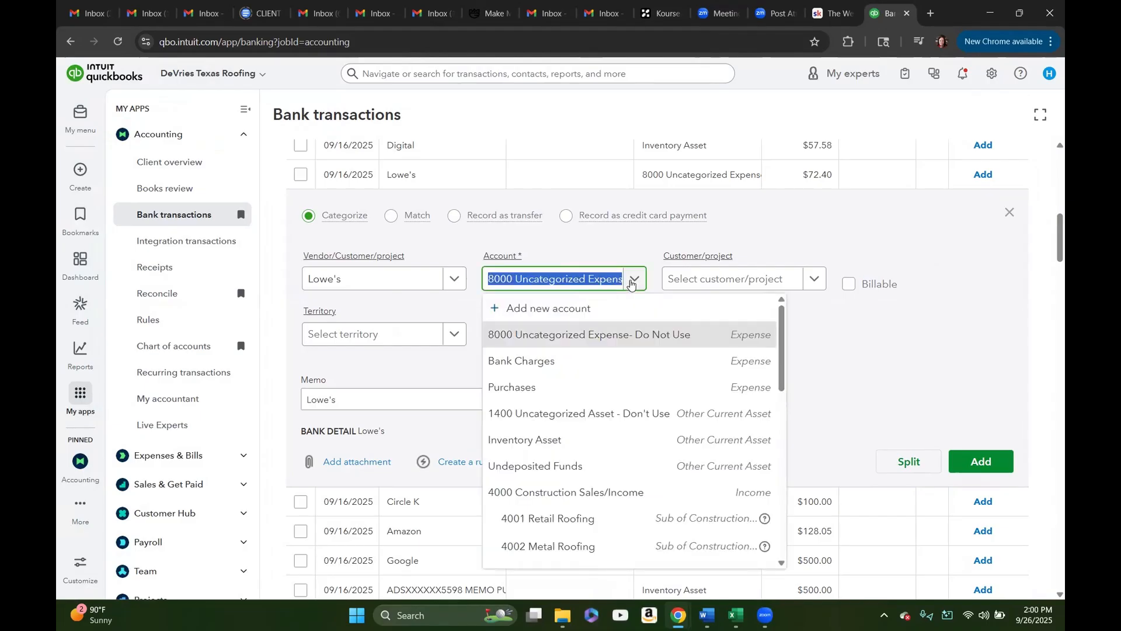
text(MATER)
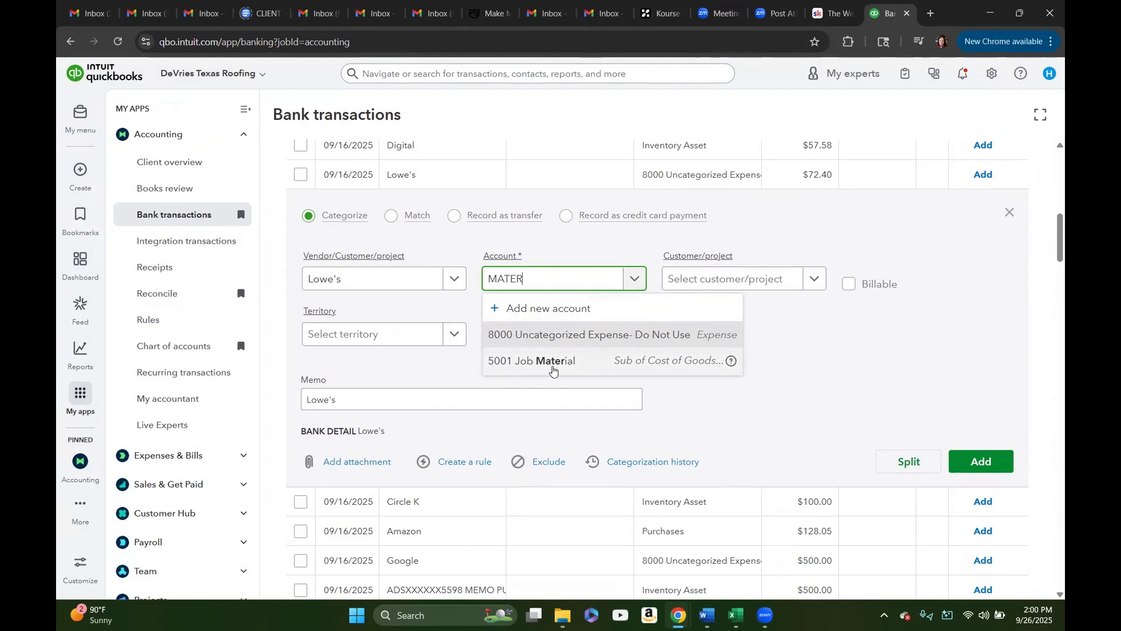
click(550, 362)
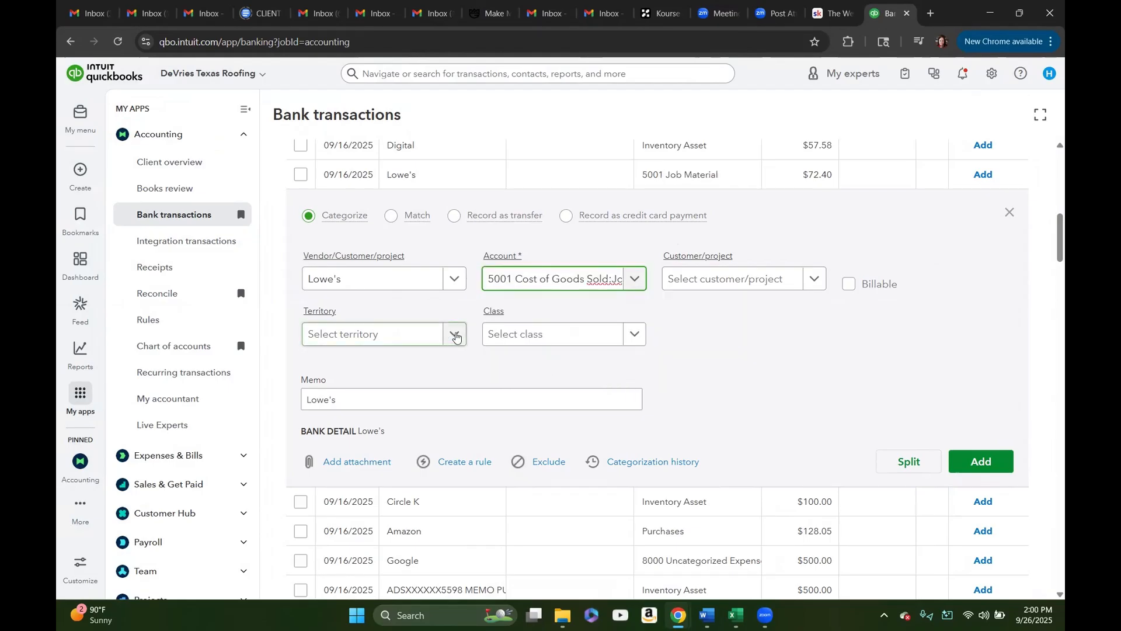
click(456, 337)
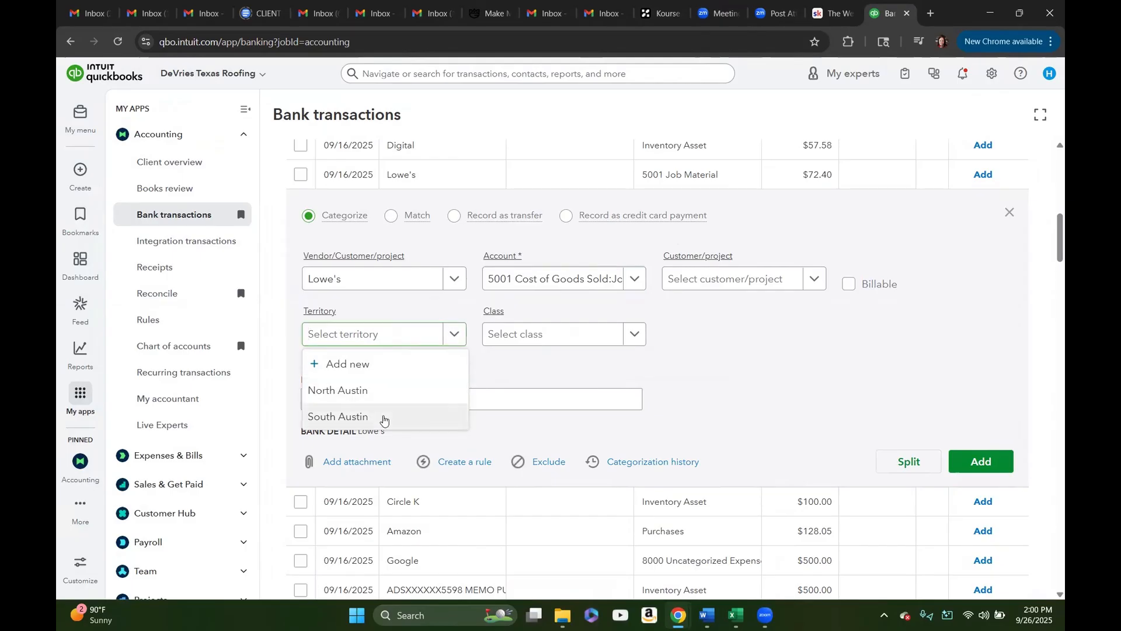
click(396, 410)
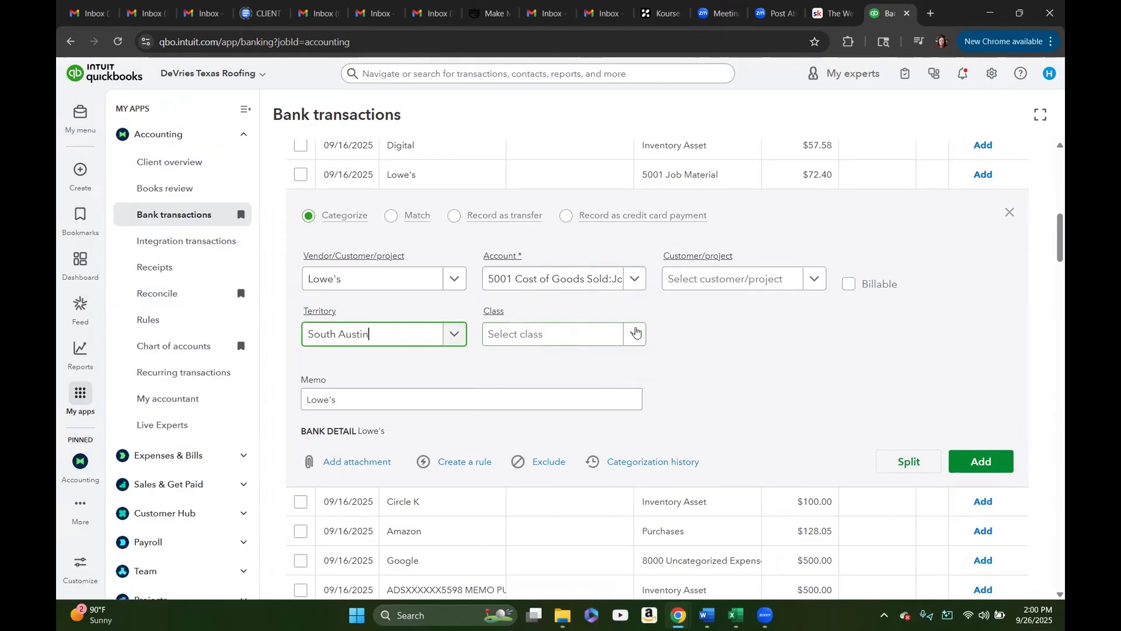
Step: Create a new class named Cost of Goods and assign it to the Lowe's transaction
click(636, 332)
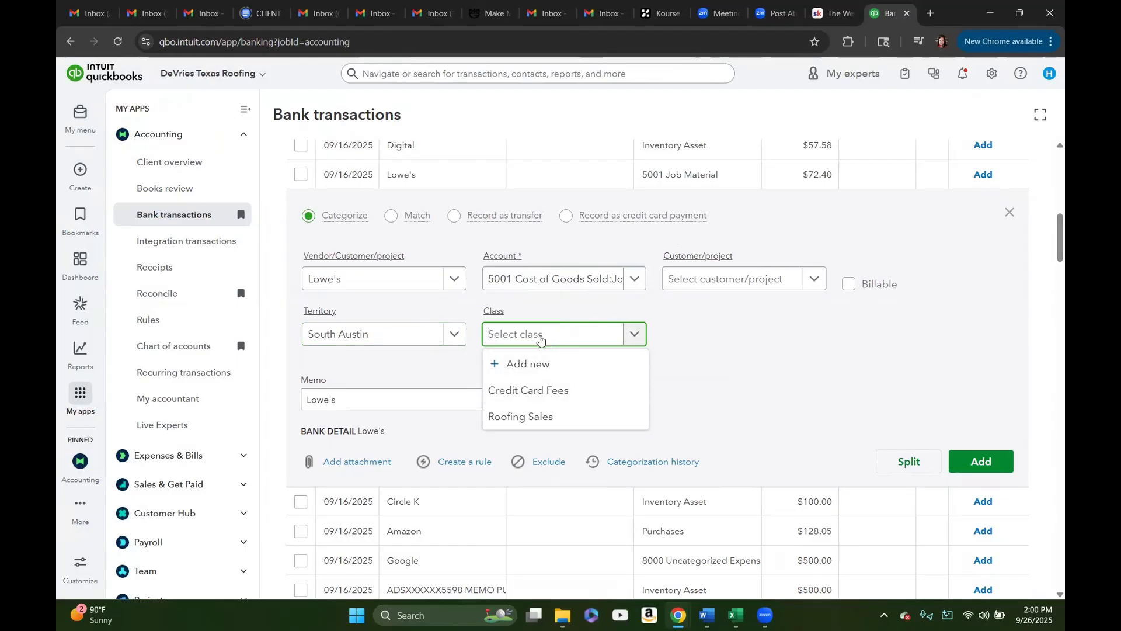
text(Co)
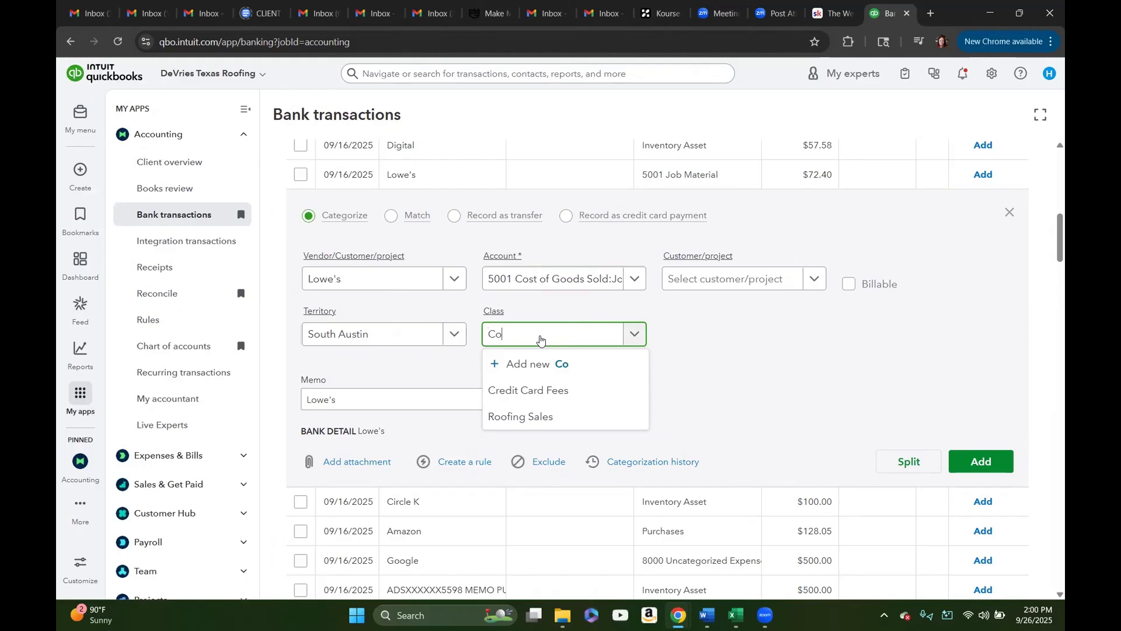
text(st of Goods)
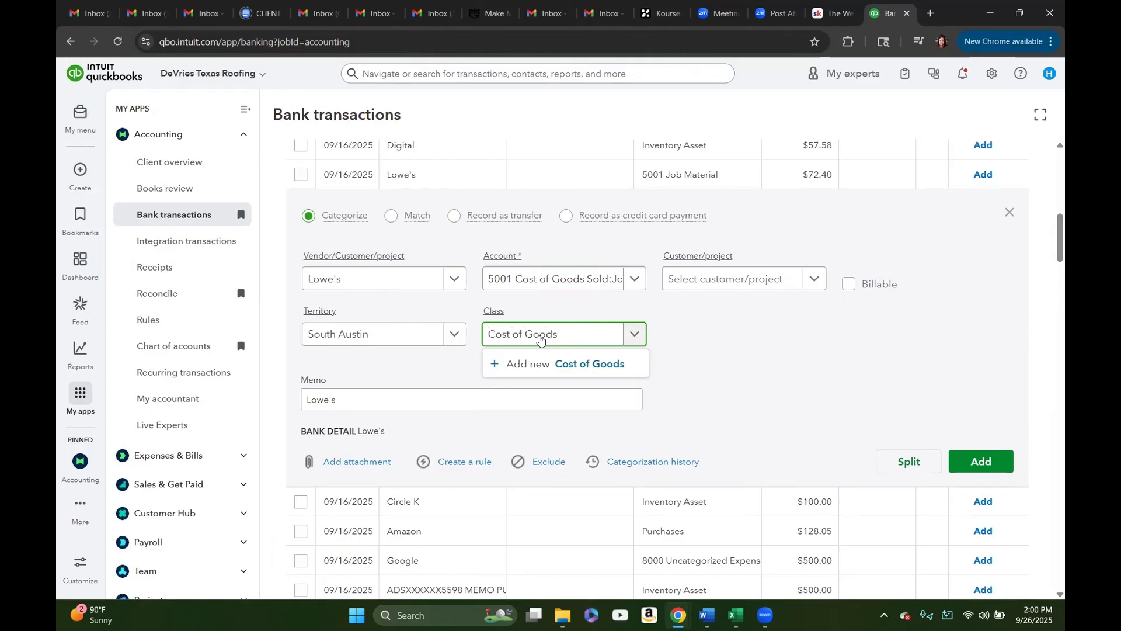
click(596, 365)
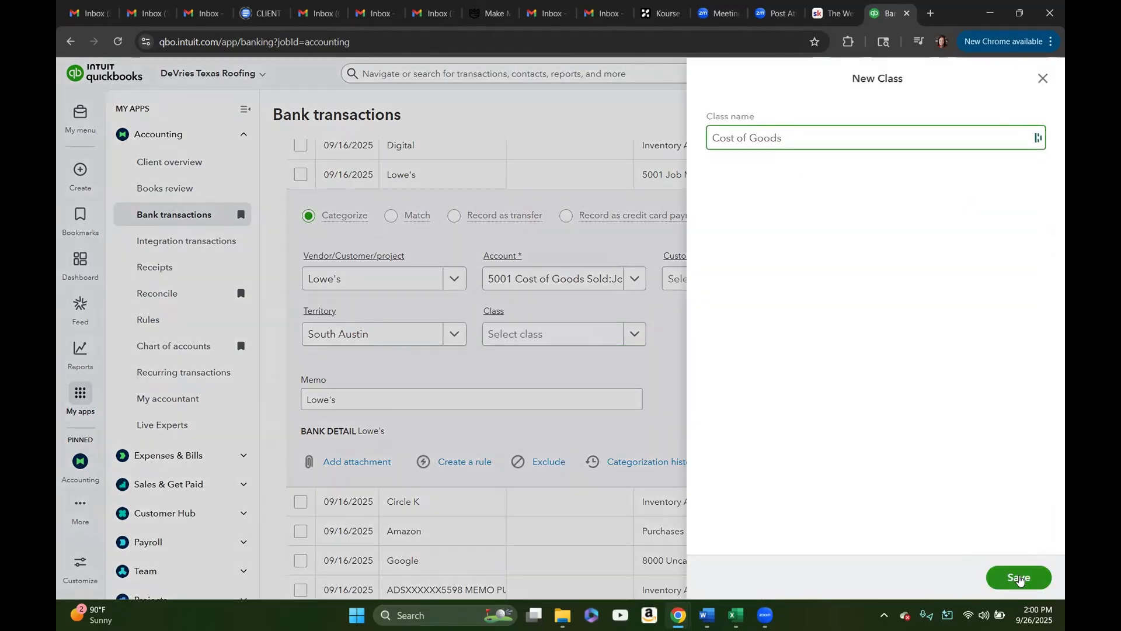
click(1019, 579)
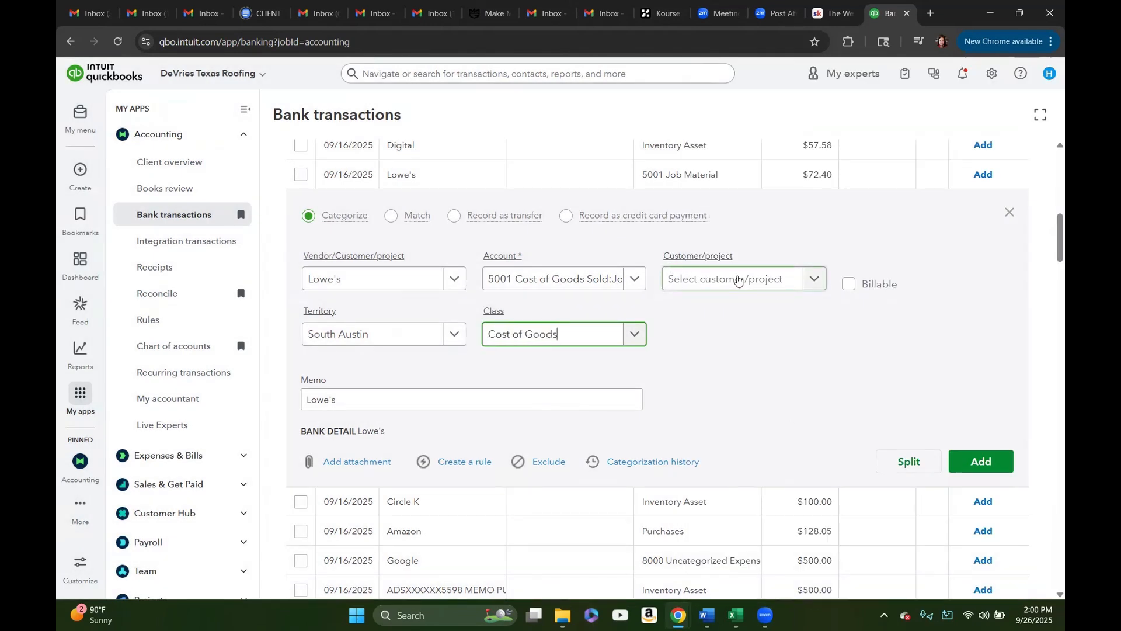
Step: Assign the Lowe's transaction to customer project 2533 and add the categorized transaction to the books
click(814, 282)
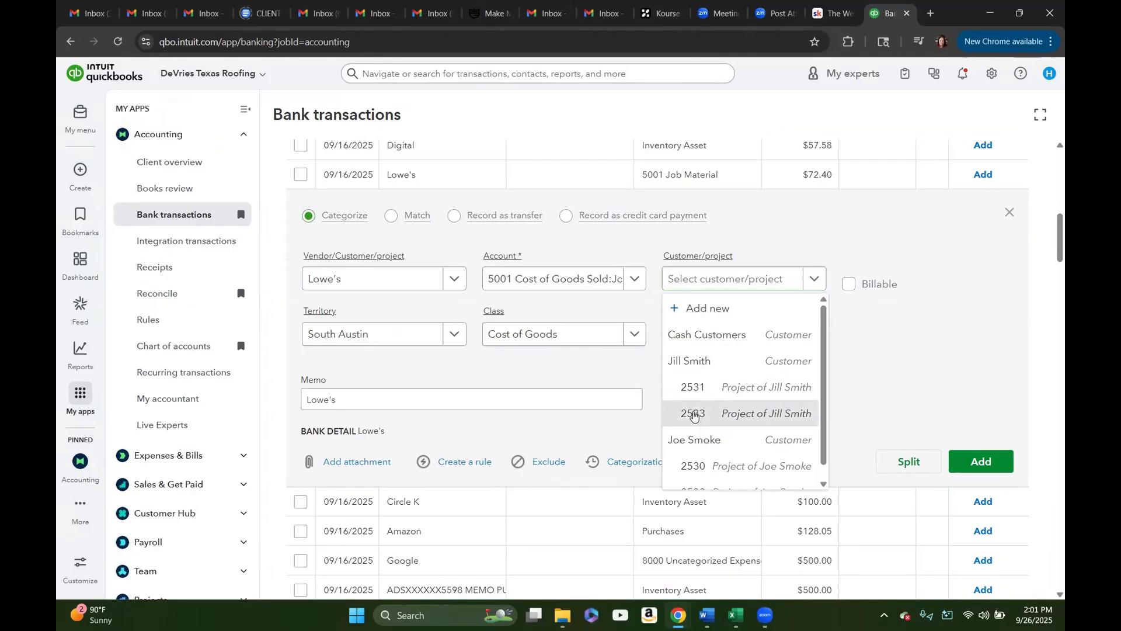
click(693, 415)
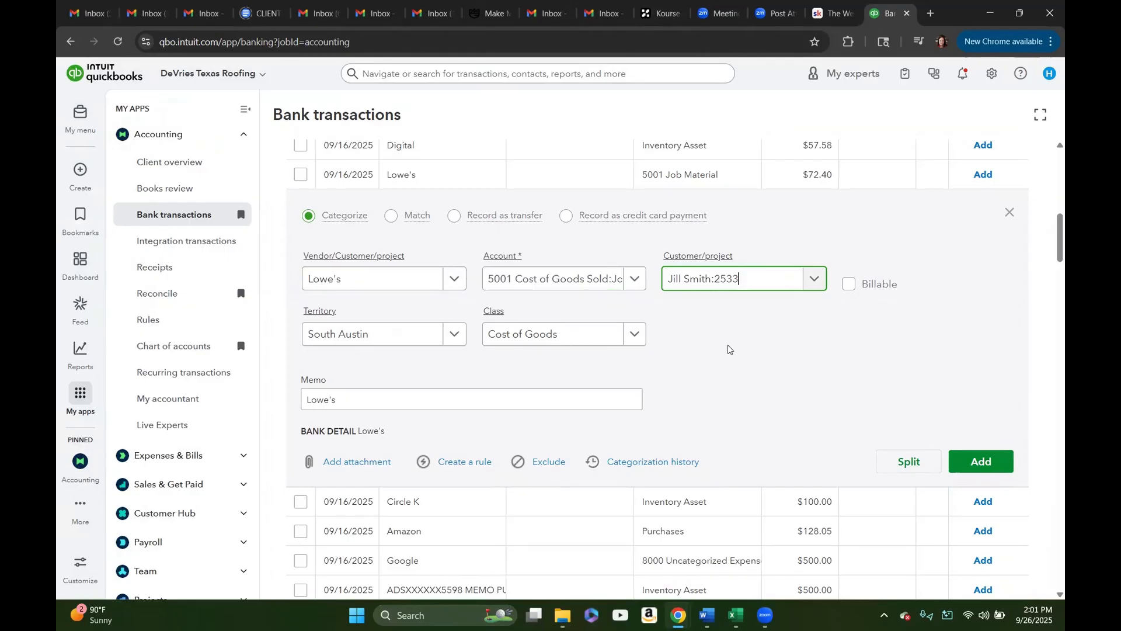
scroll(728, 349, down, 1)
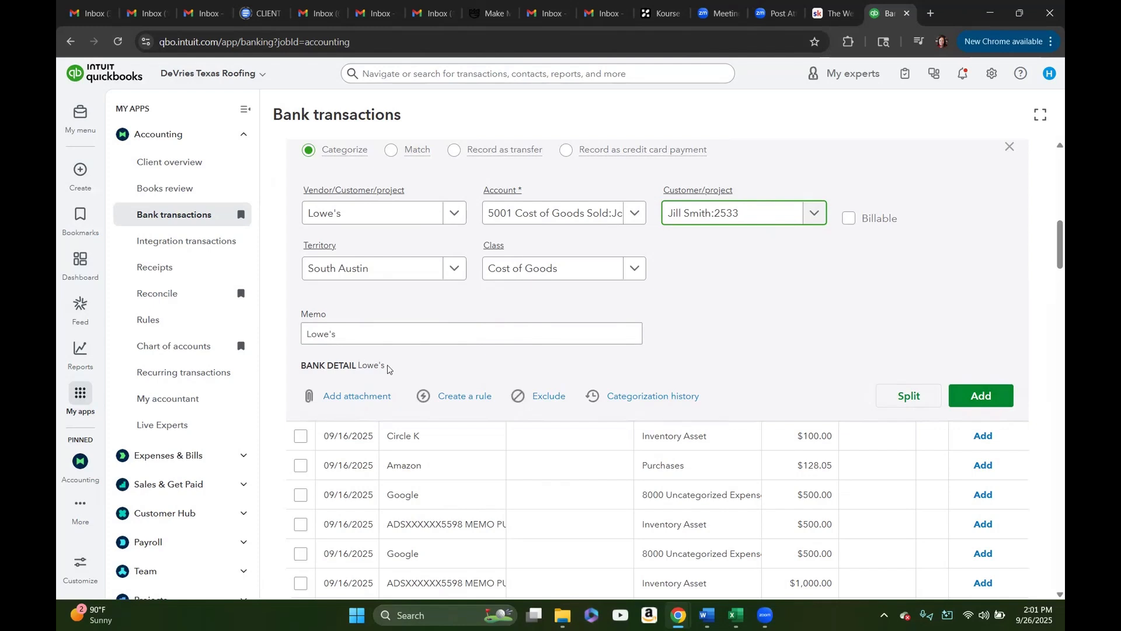
click(979, 397)
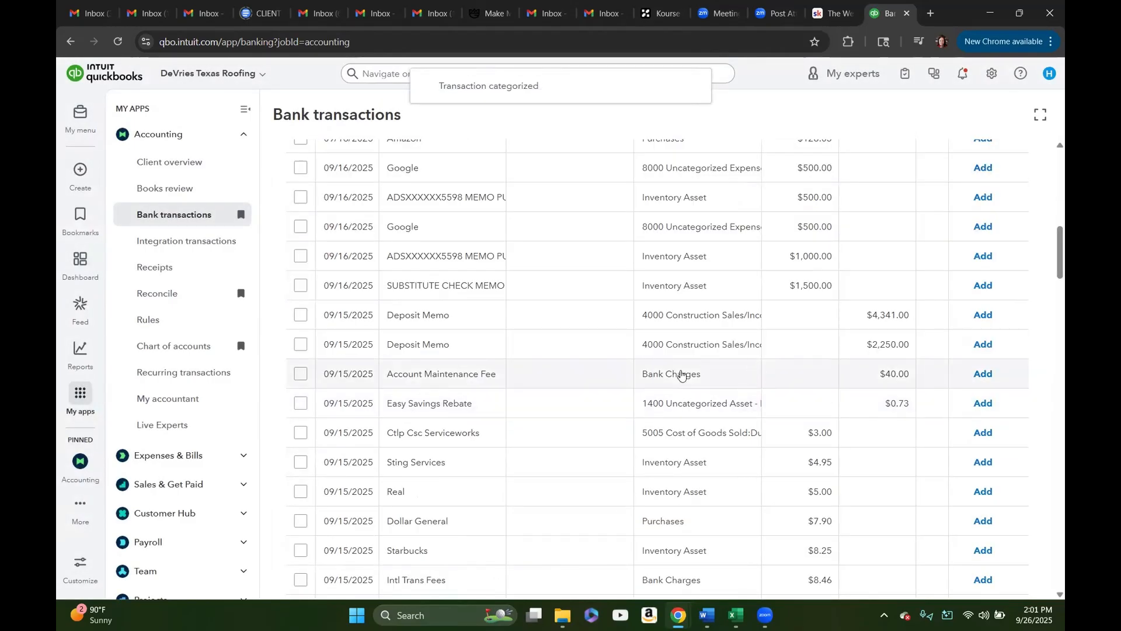
Step: Expand the $12.80 Sanders Markets transaction and add Fuel as a new vendor with the suggested details
scroll(682, 374, down, 3)
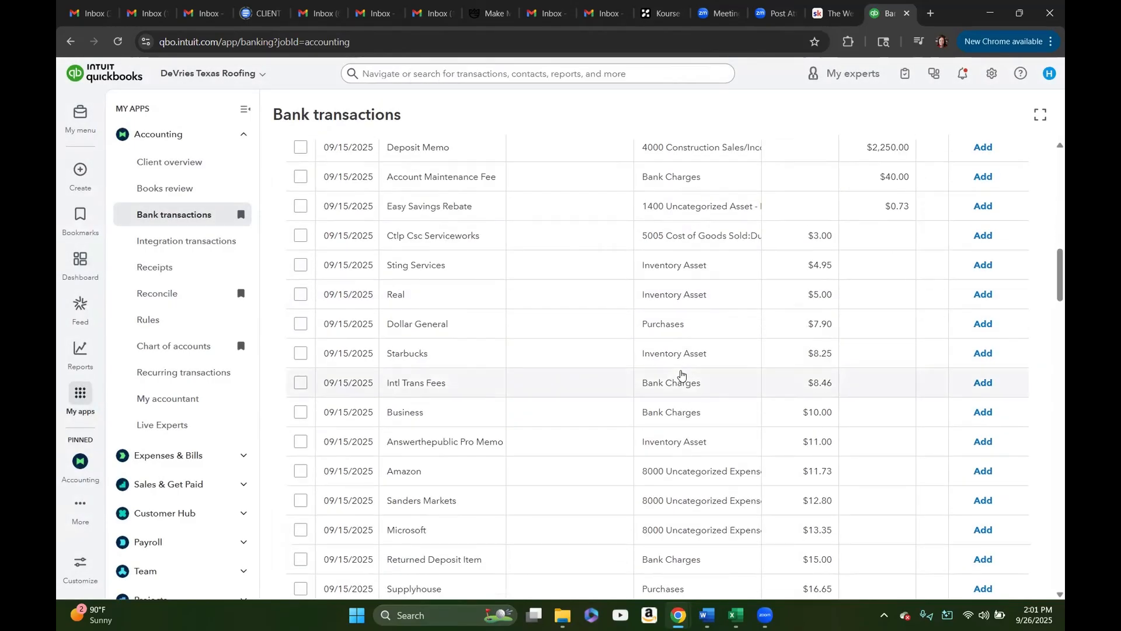
scroll(682, 374, down, 1)
scroll(682, 375, down, 1)
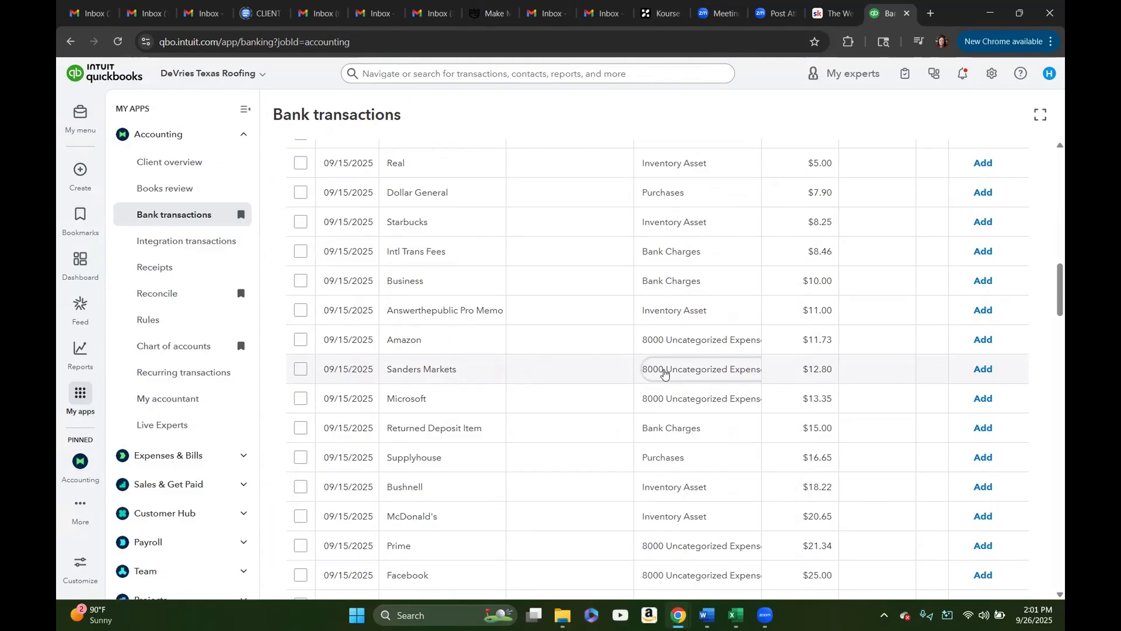
click(665, 373)
click(359, 324)
click(350, 316)
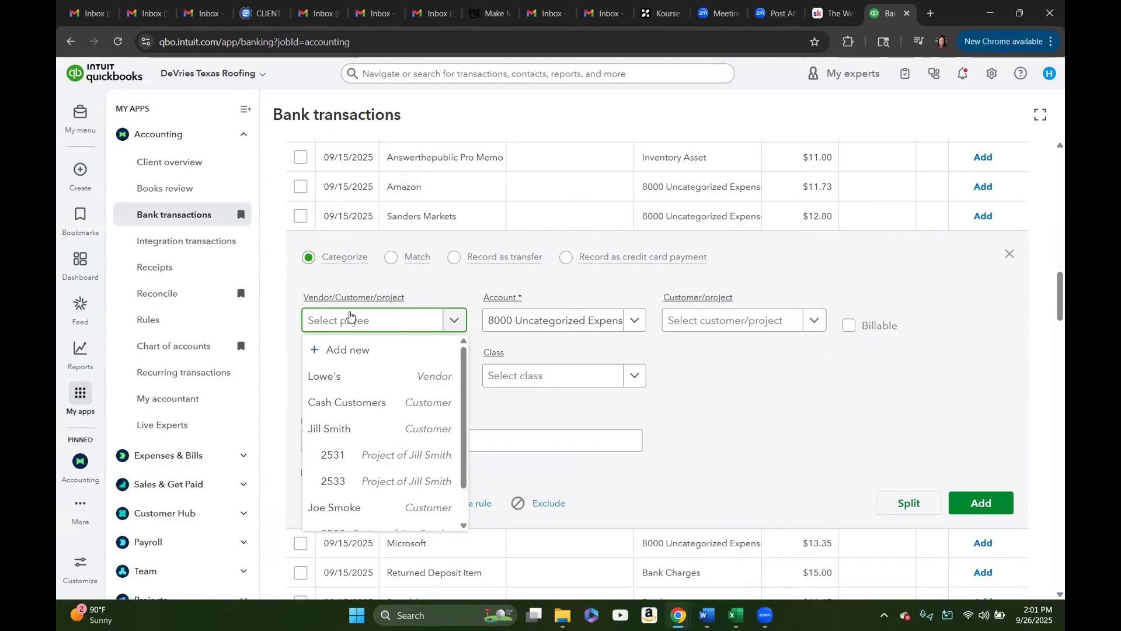
text(Fuel)
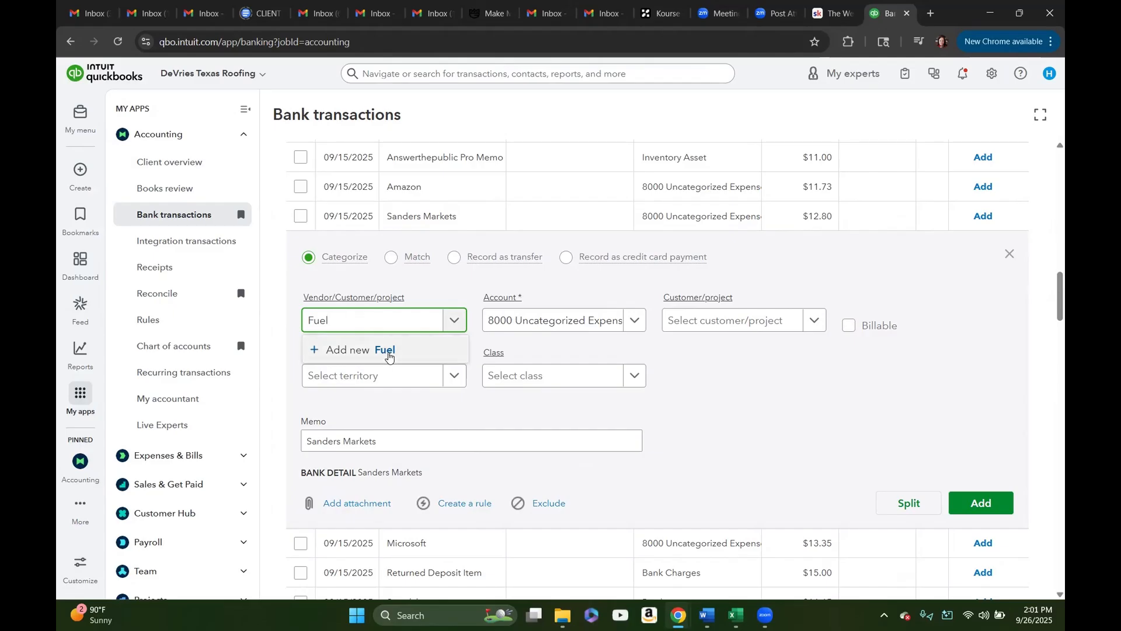
click(391, 357)
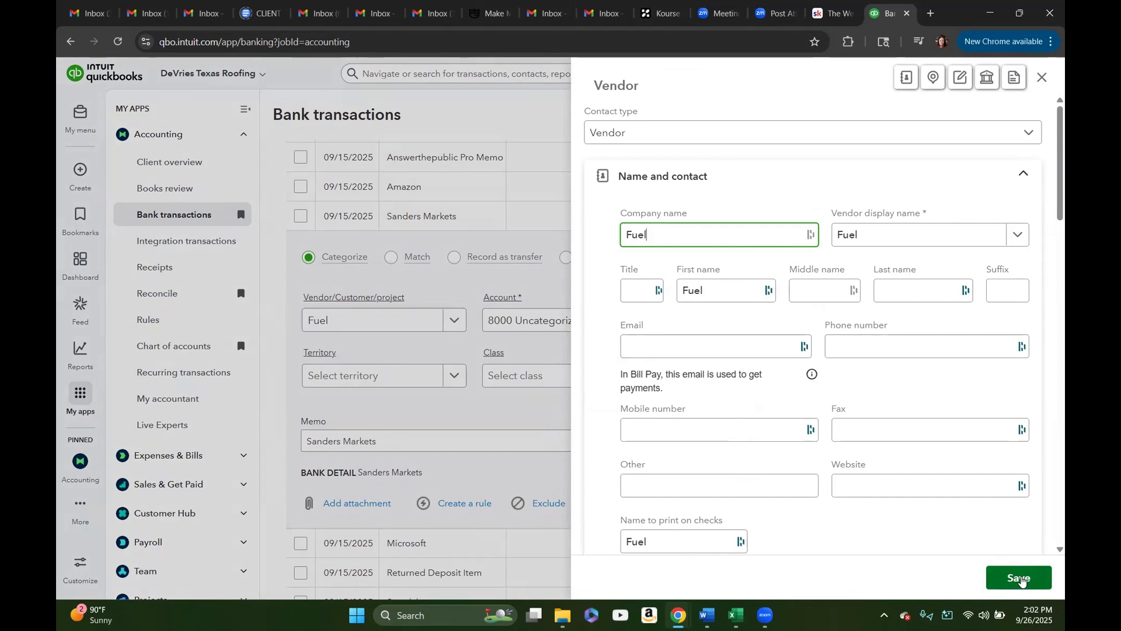
click(1021, 580)
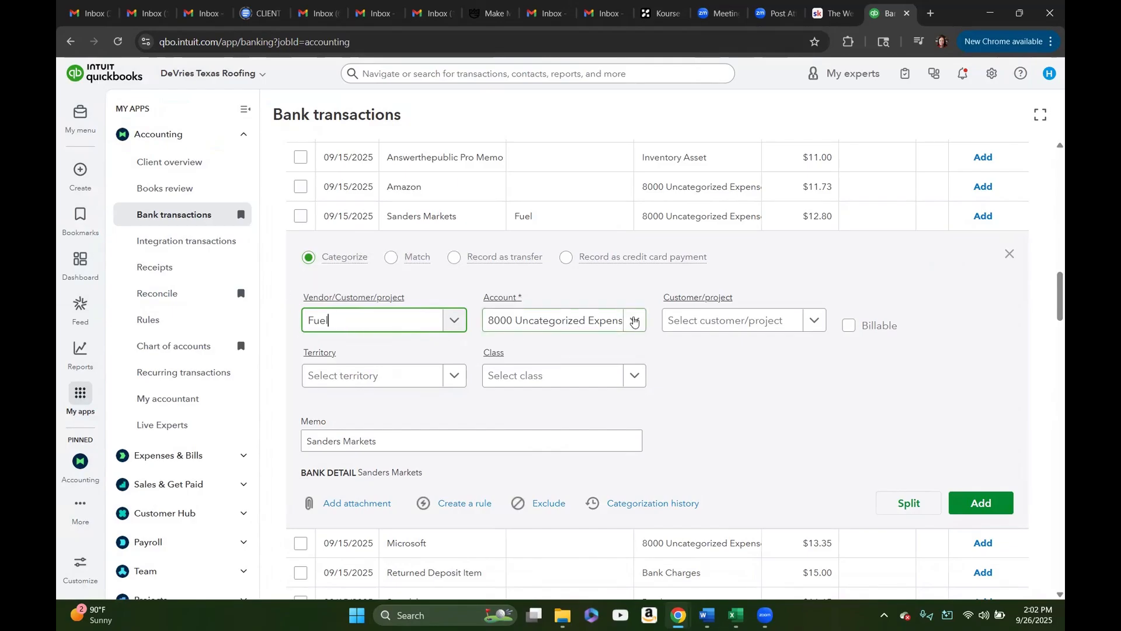
Step: Start a new account named Fuel/Gas on Jobs with type Cost of Goods Sold and detail type Other Costs of Services - COS
click(635, 322)
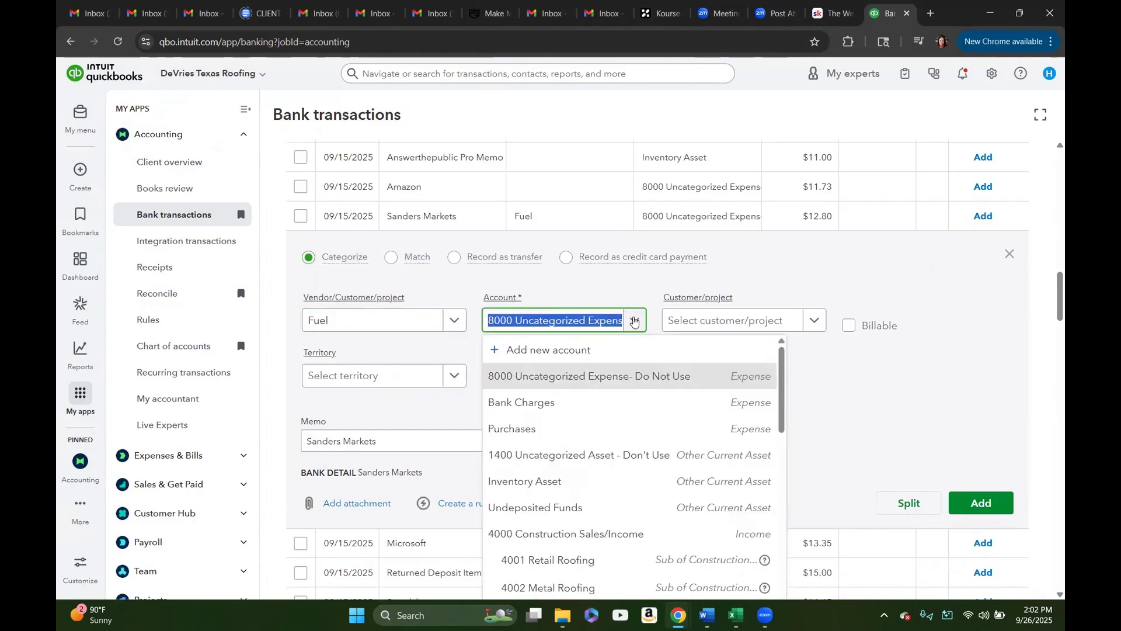
text(fuel)
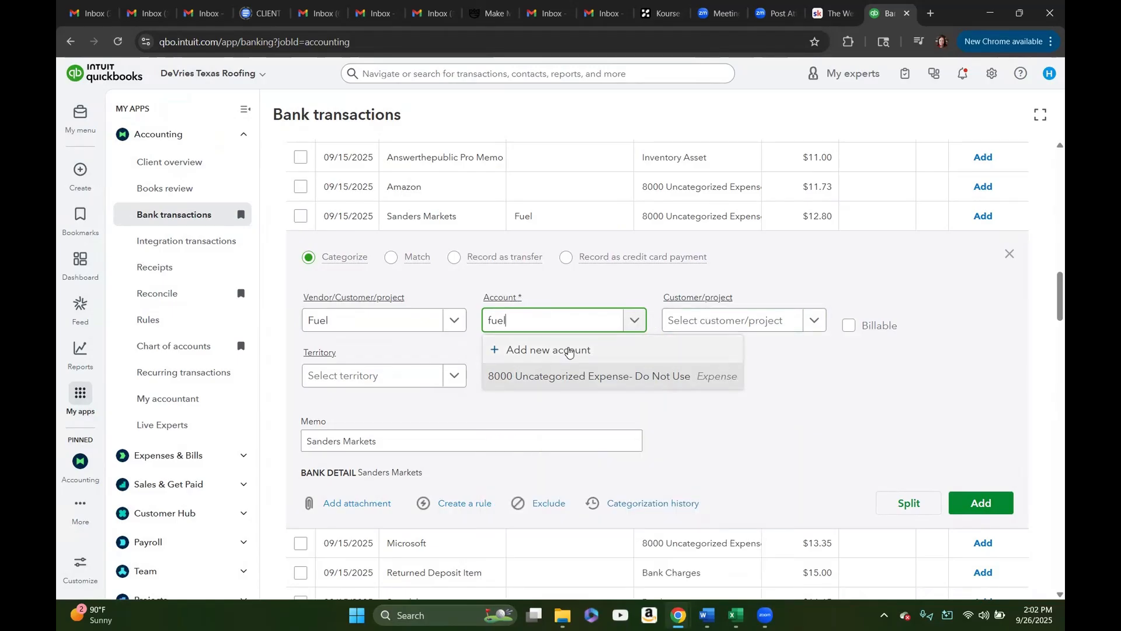
click(569, 351)
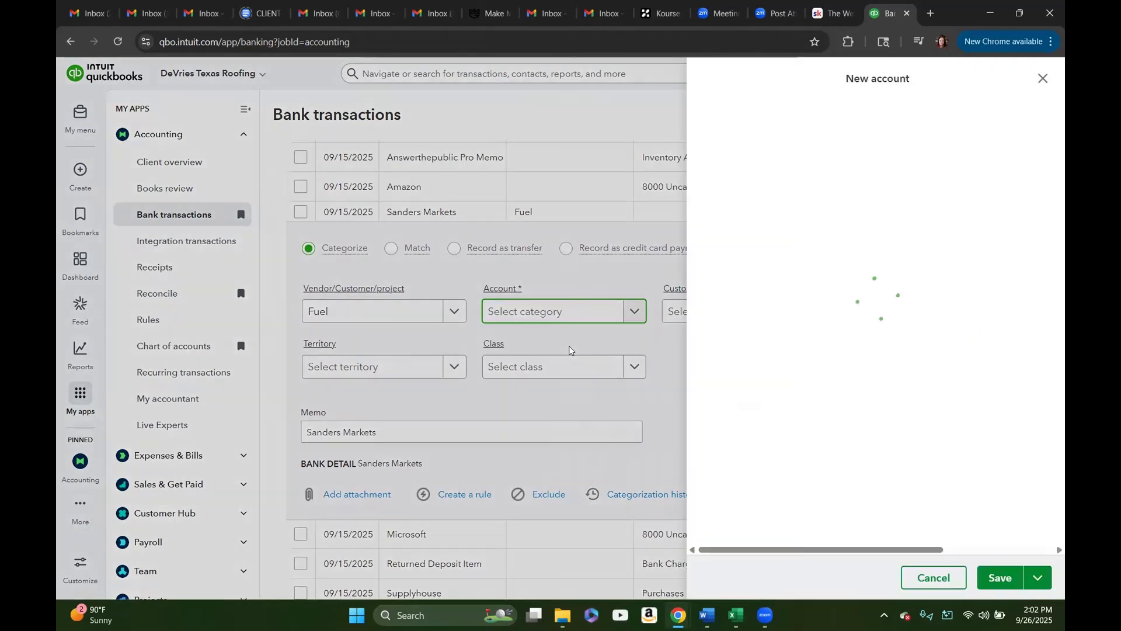
click(774, 137)
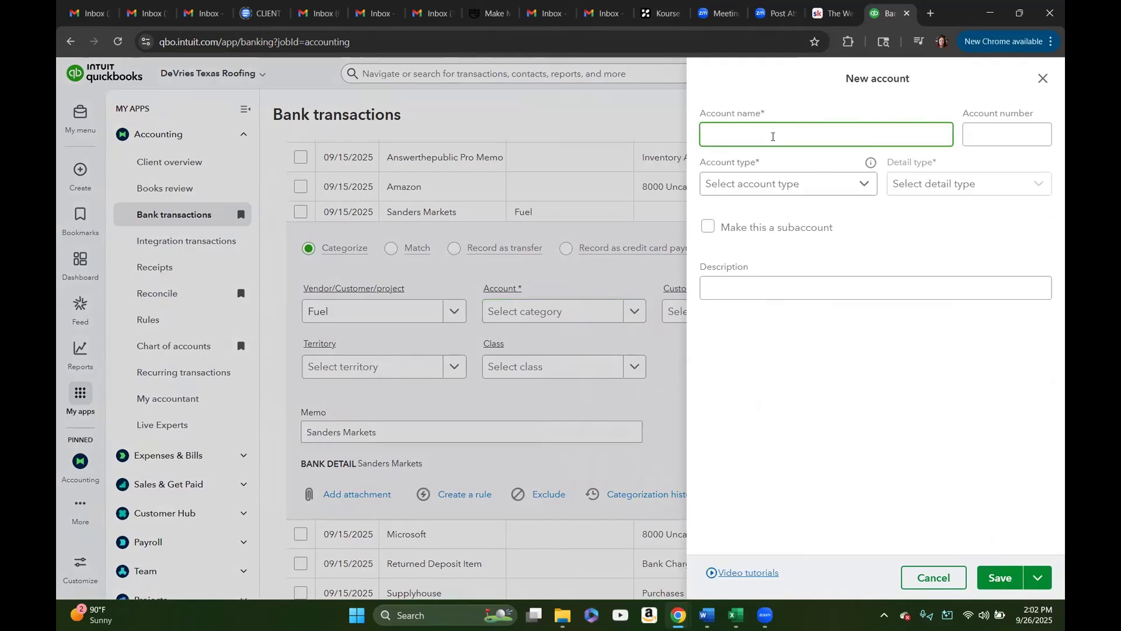
text(Fuel/Gas on Jobs)
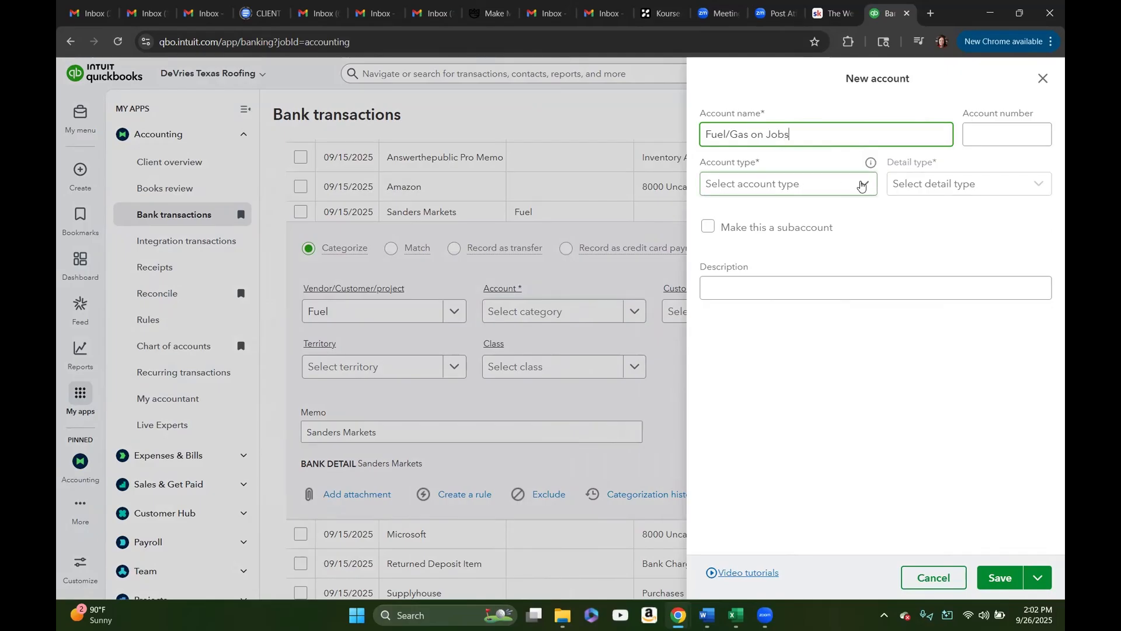
click(862, 187)
scroll(809, 269, down, 3)
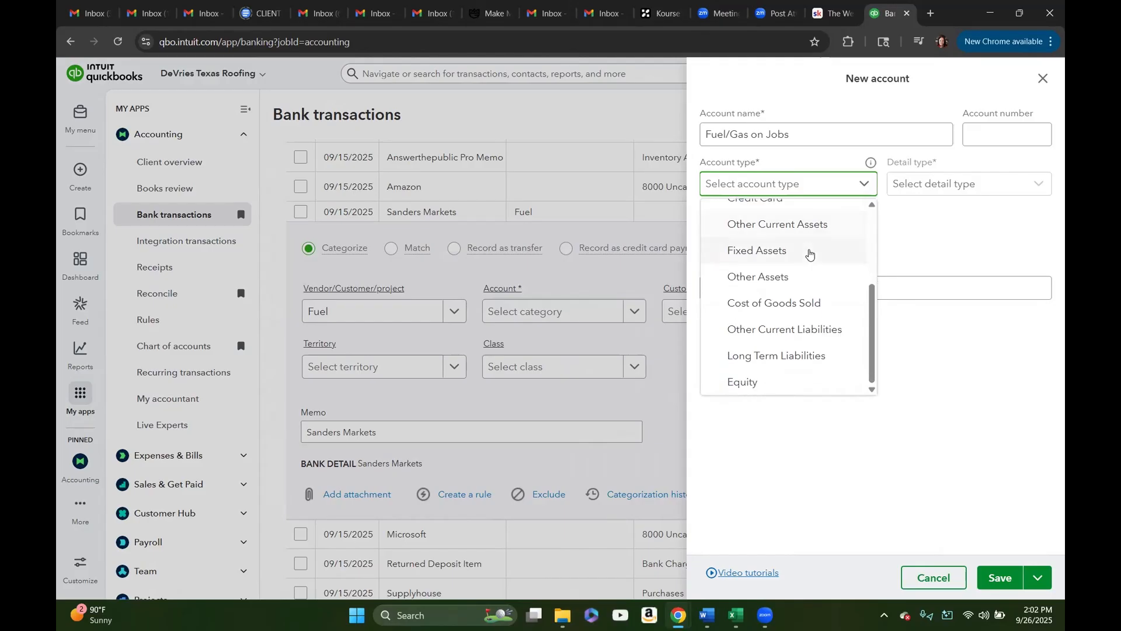
click(795, 304)
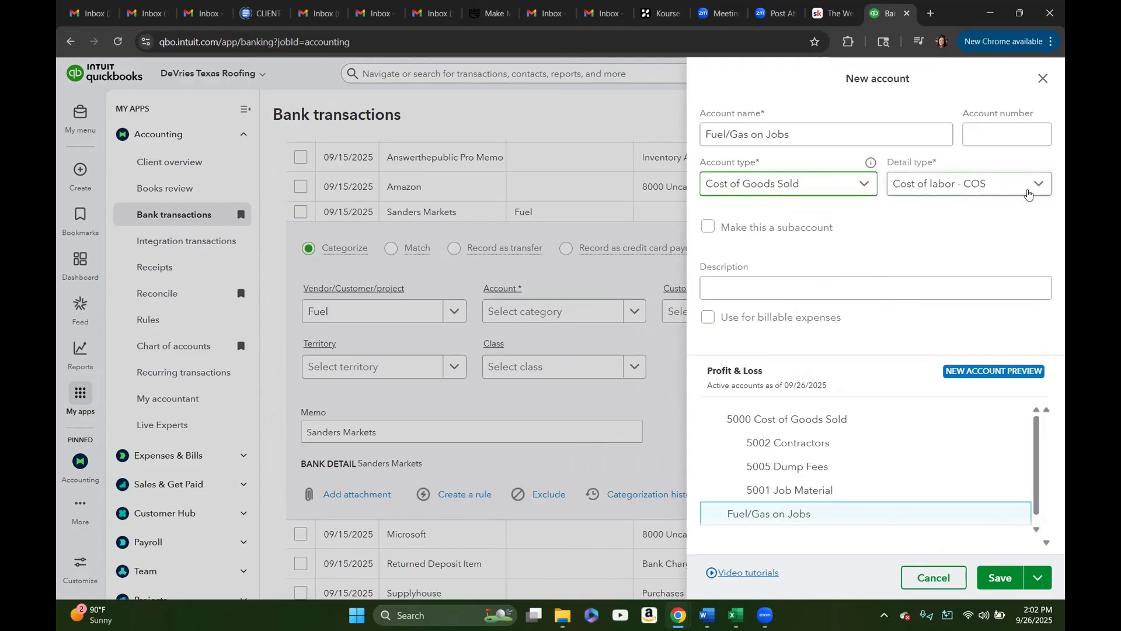
click(1039, 186)
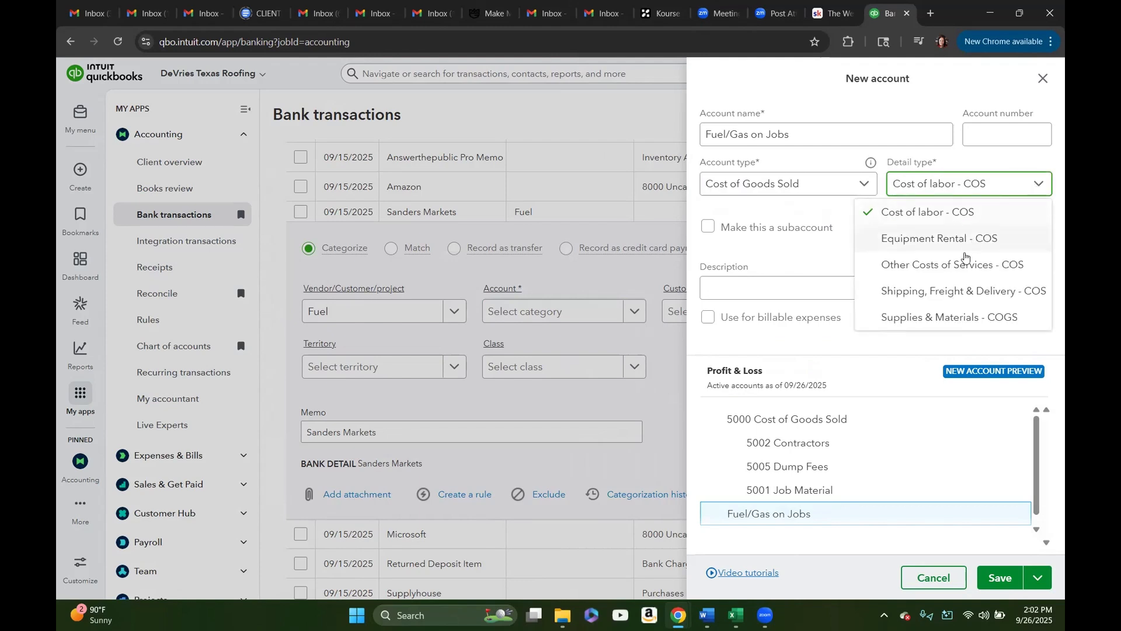
click(959, 266)
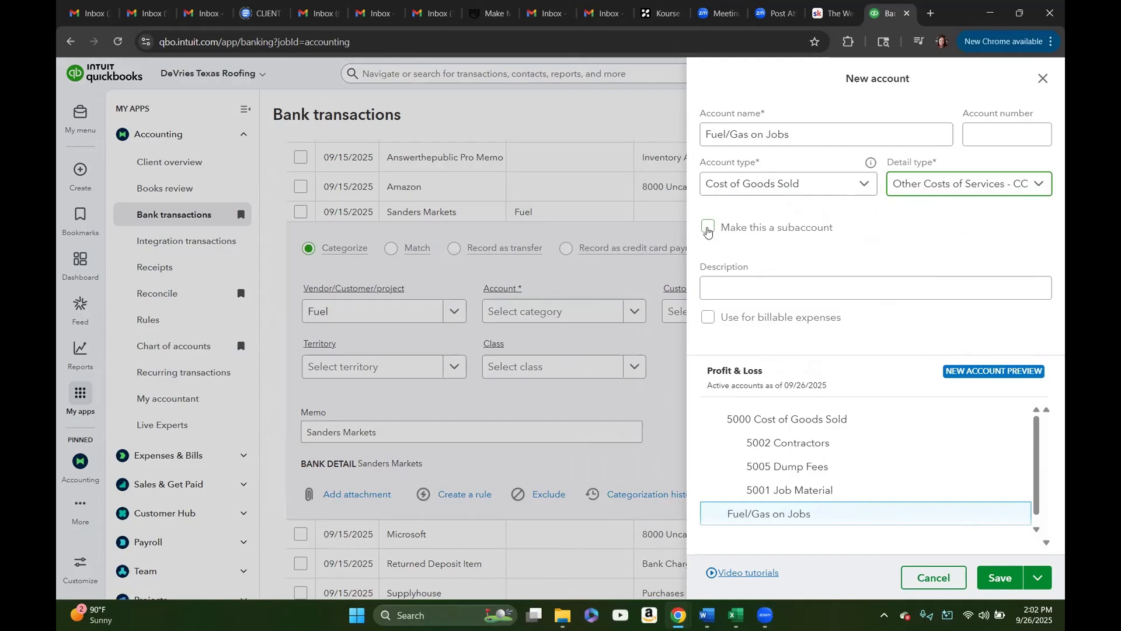
Step: Make the new account a subaccount of 5000 Cost of Goods Sold, numbered 5006 and described "Fuel for jobs.", and save it
click(709, 227)
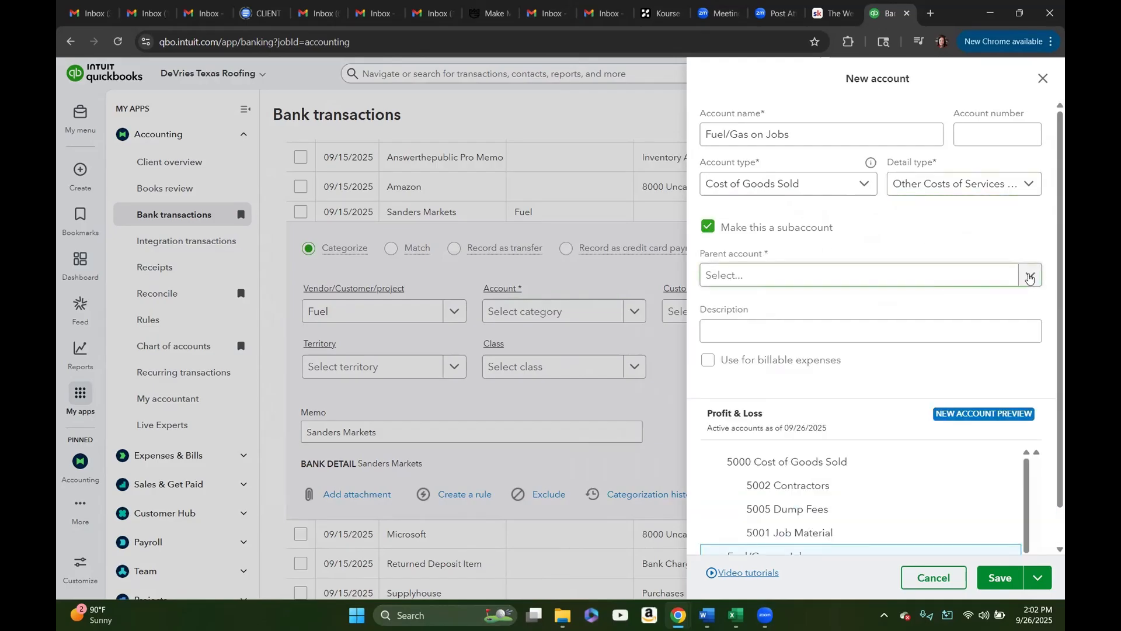
click(1029, 277)
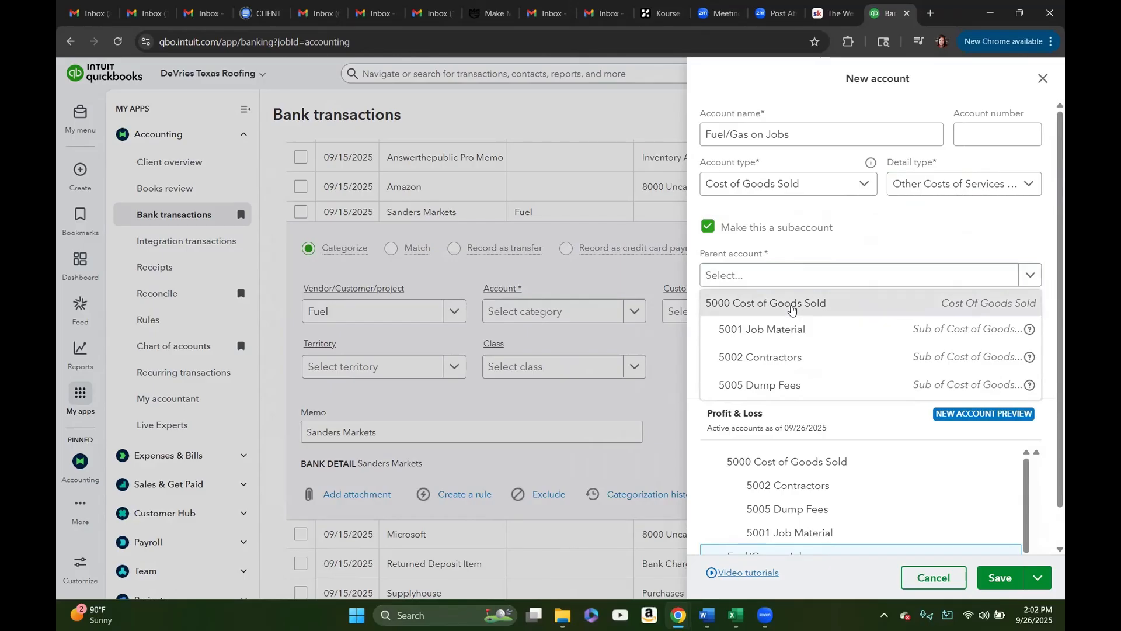
click(792, 306)
click(989, 128)
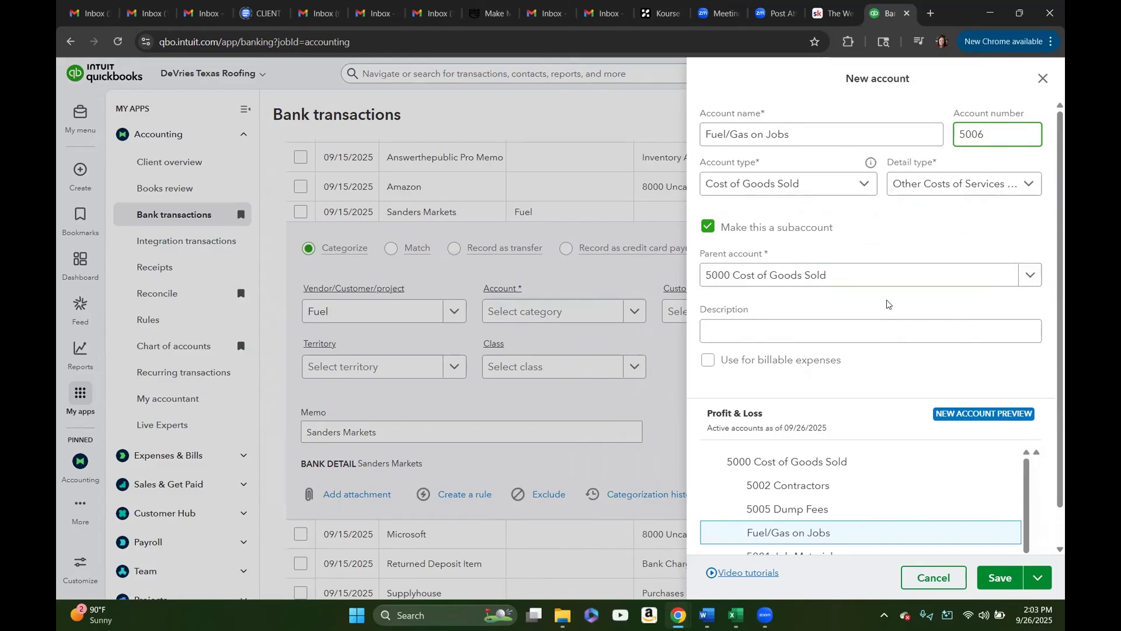
scroll(888, 305, down, 1)
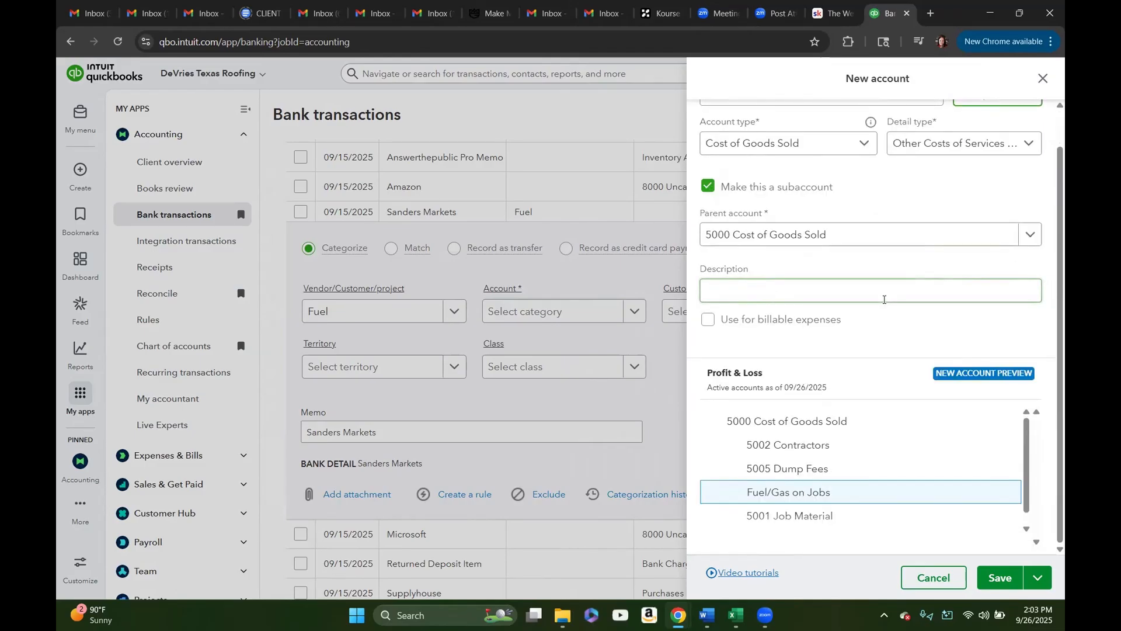
click(779, 286)
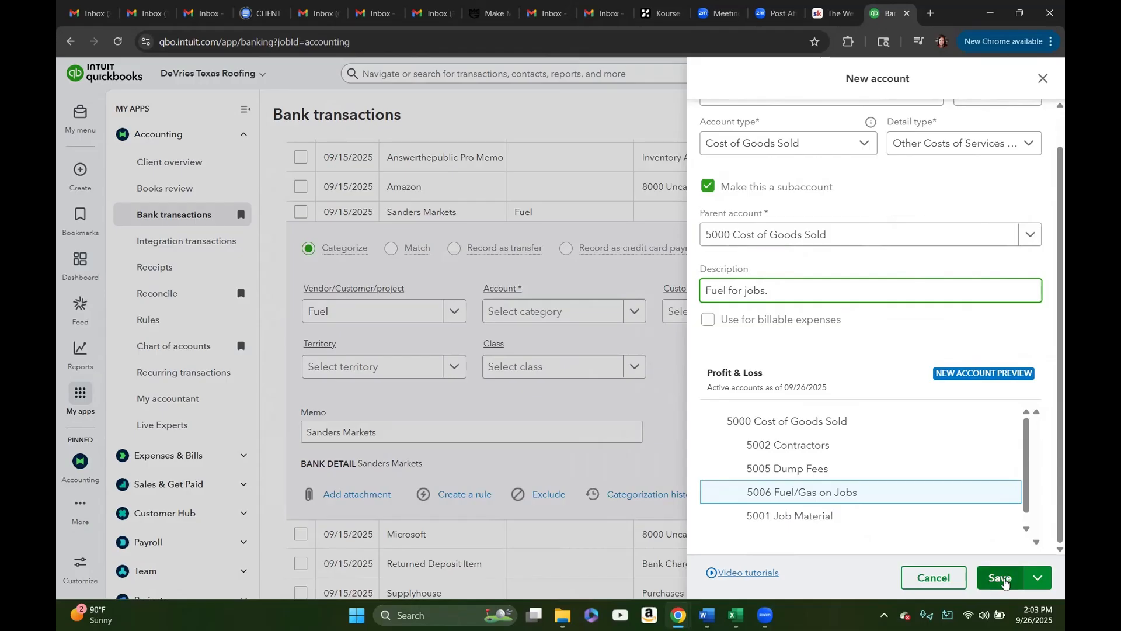
click(1004, 579)
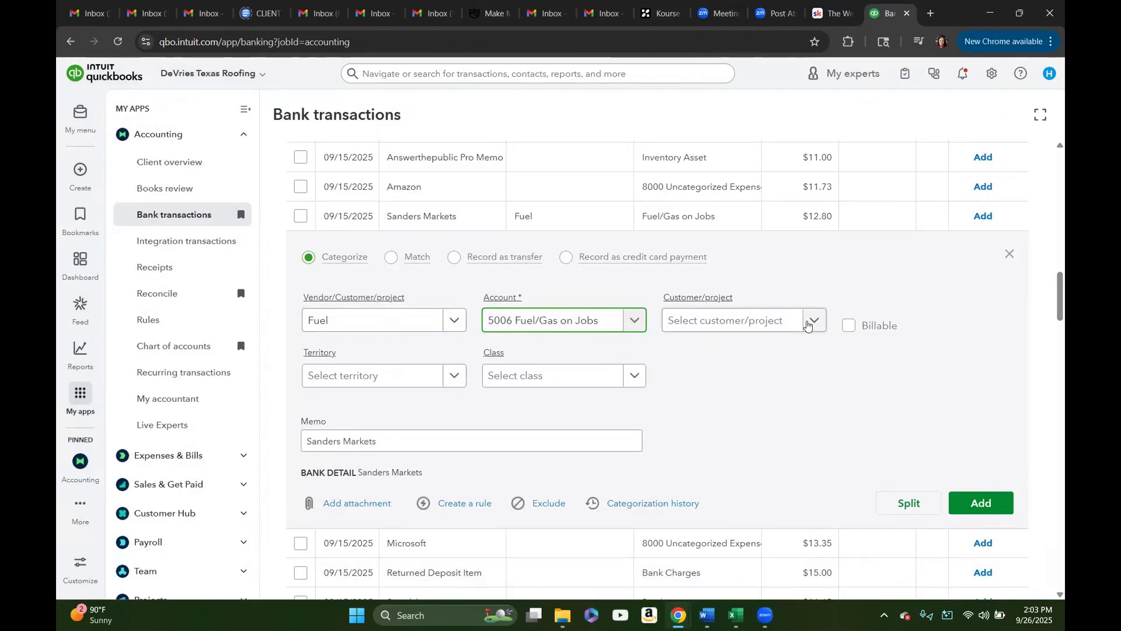
Step: Assign the Sanders Markets transaction to customer project 2533 and set its territory to South Austin
click(807, 321)
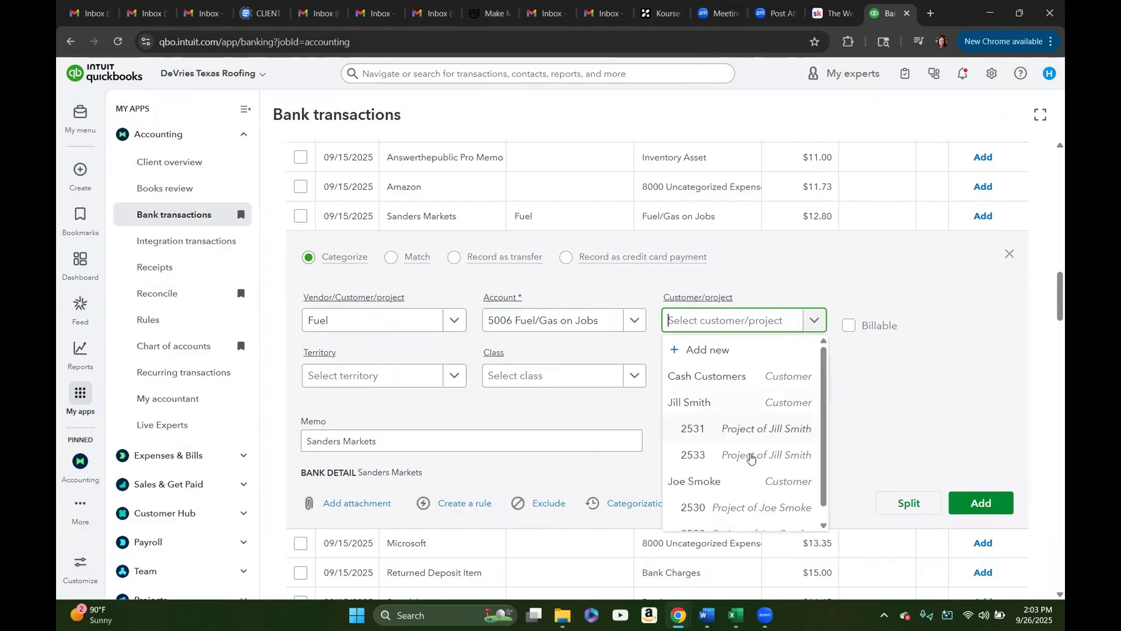
click(752, 459)
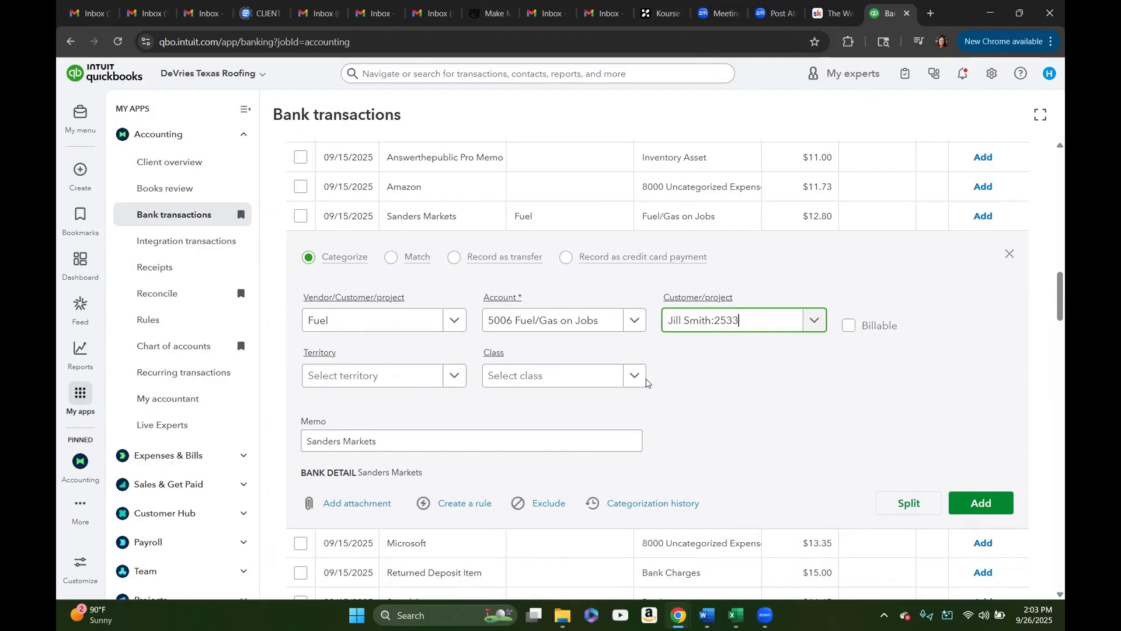
scroll(711, 402, down, 1)
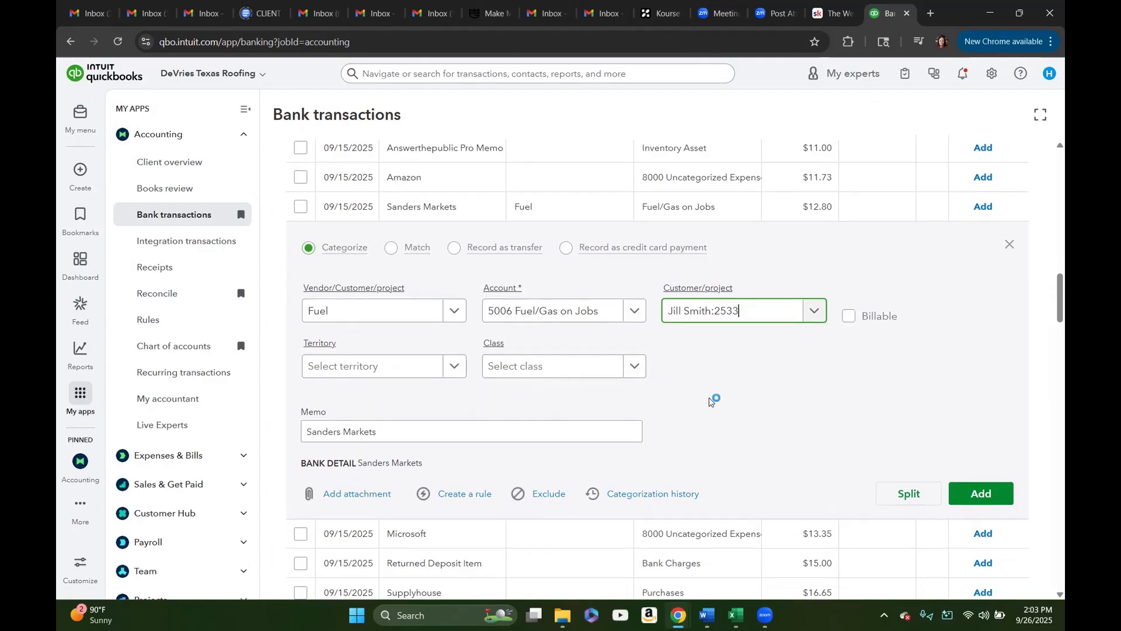
click(452, 313)
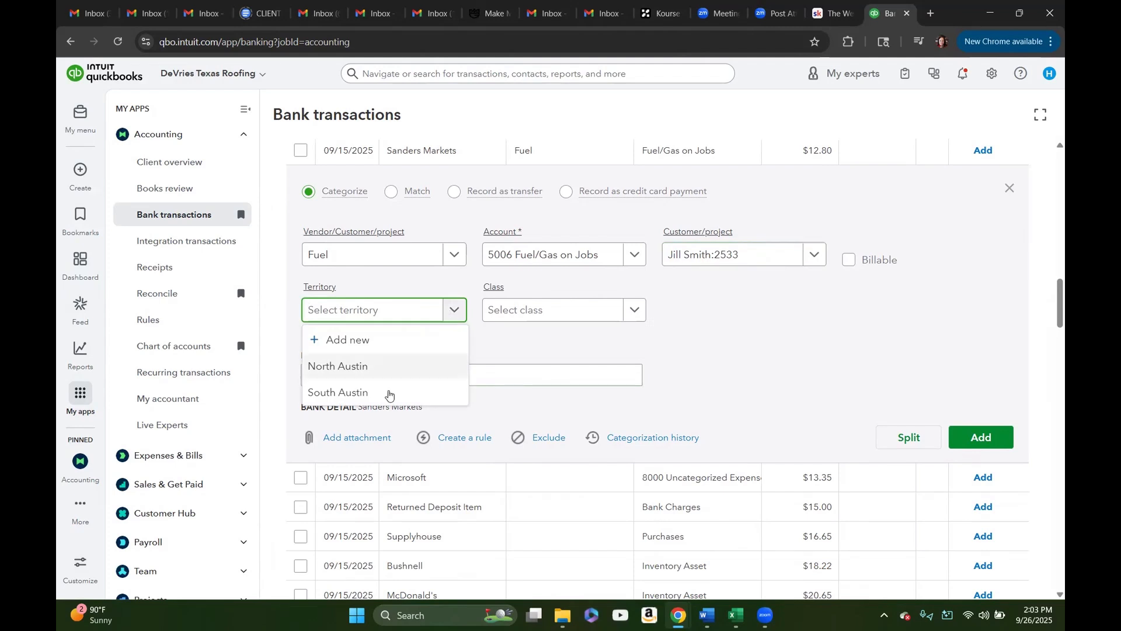
click(390, 392)
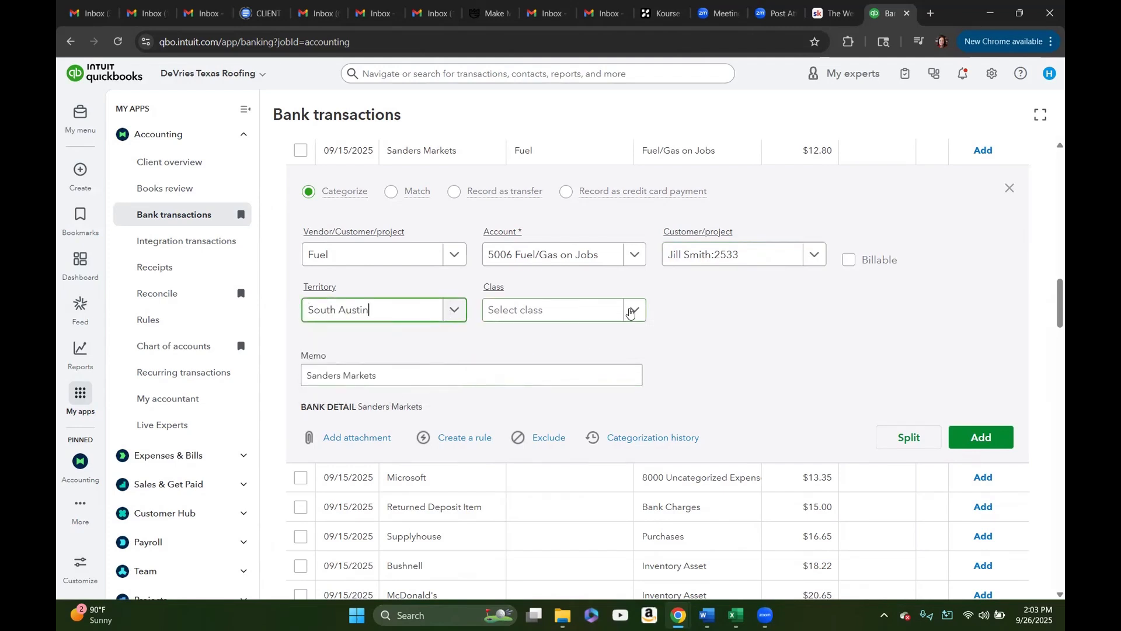
Step: Set the Sanders Markets transaction's class to Cost of Goods and add the categorized transaction to the books
click(630, 312)
click(542, 368)
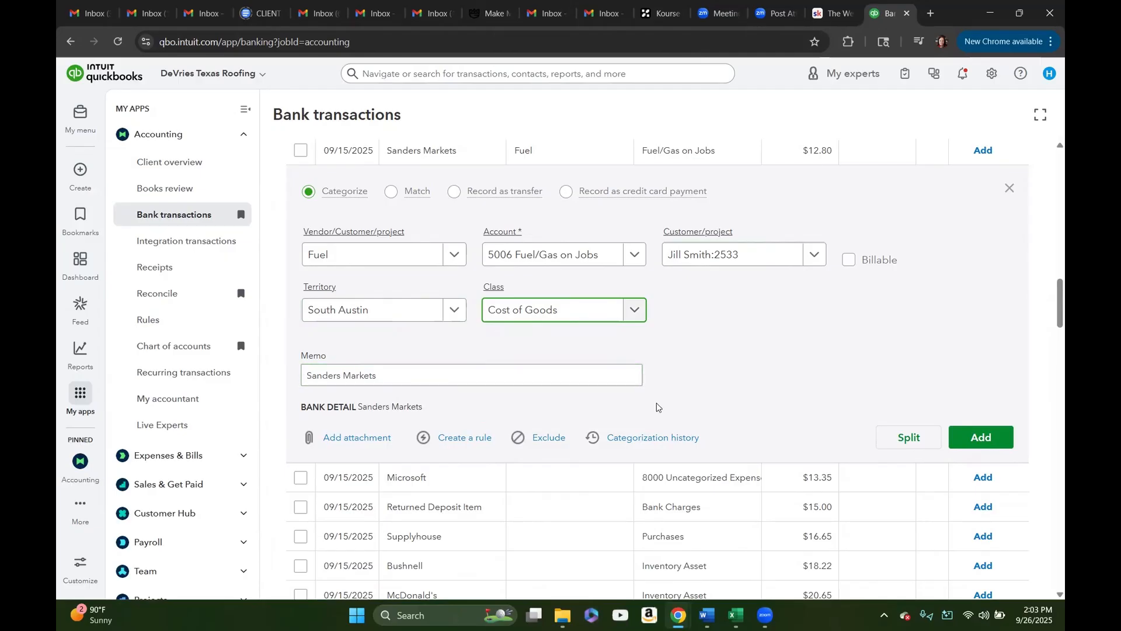
click(983, 438)
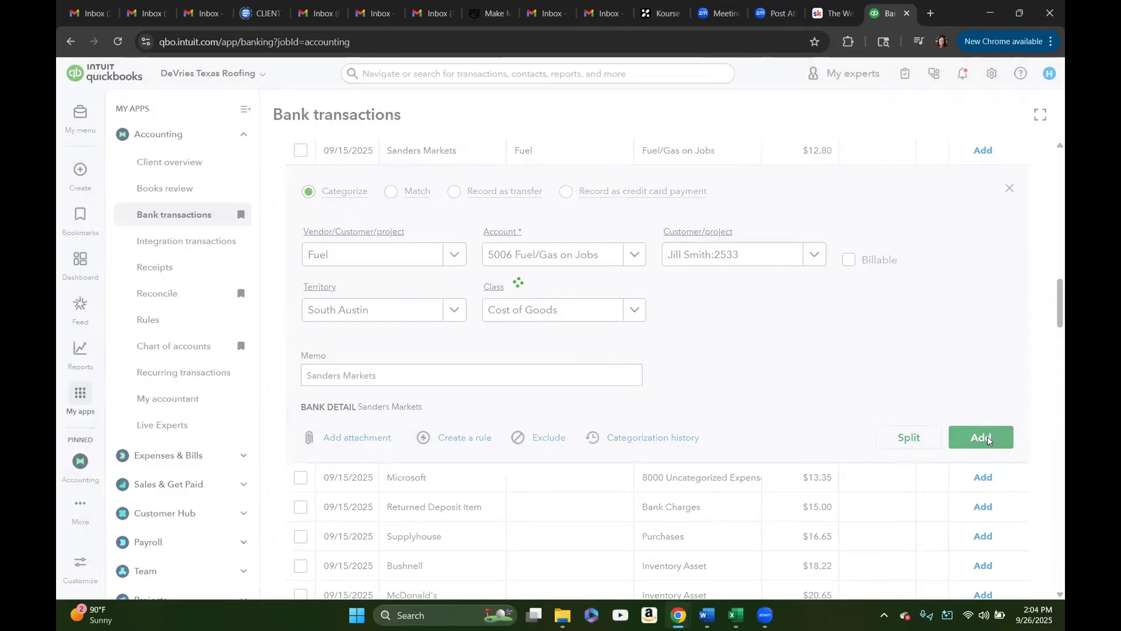
Step: Look through the remaining pending bank transactions for further job costs
scroll(738, 403, down, 1)
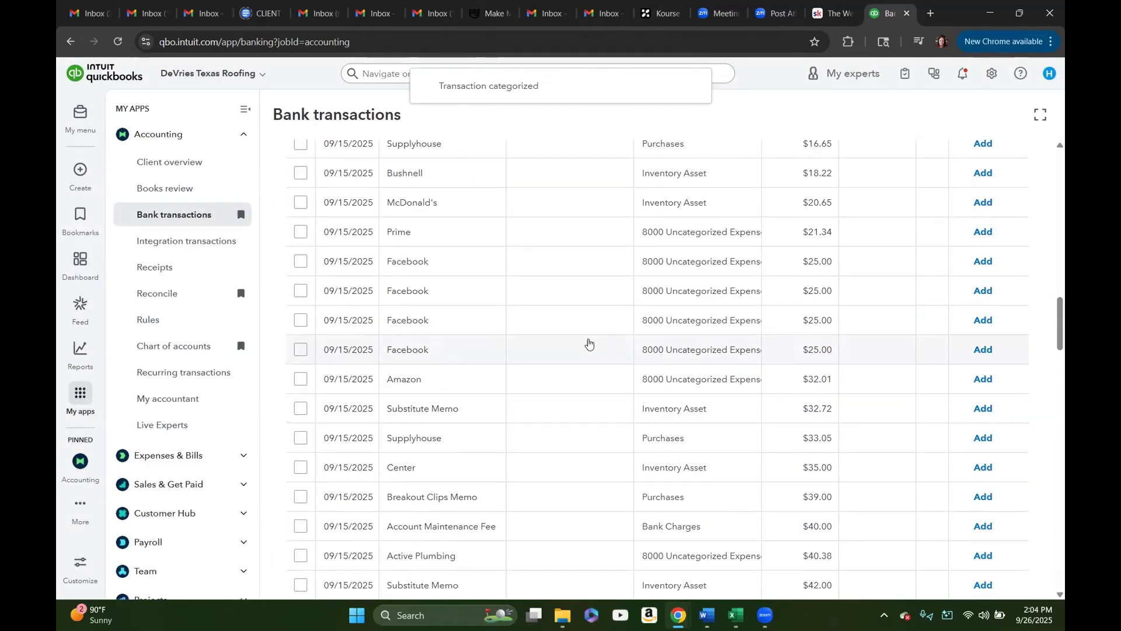
scroll(584, 380, up, 3)
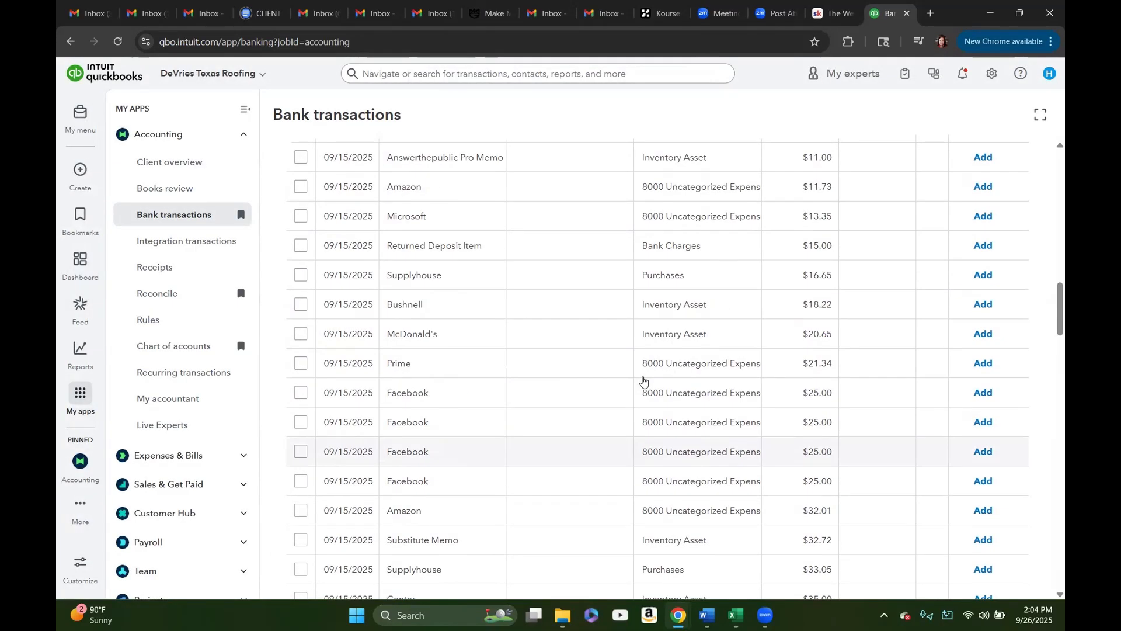
scroll(581, 387, down, 8)
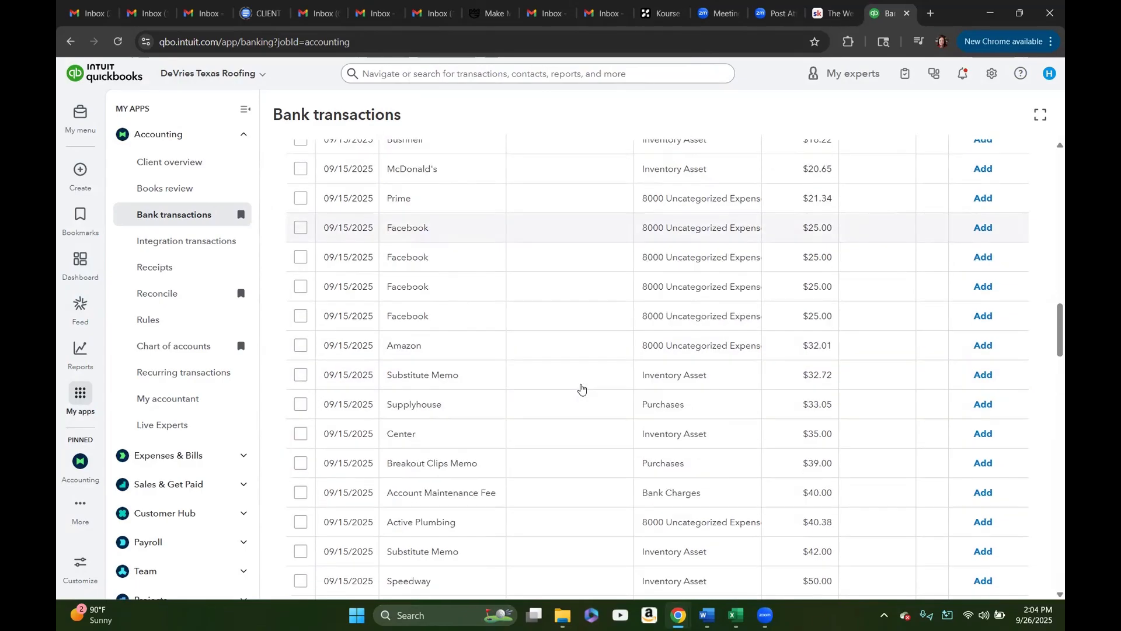
scroll(582, 388, down, 3)
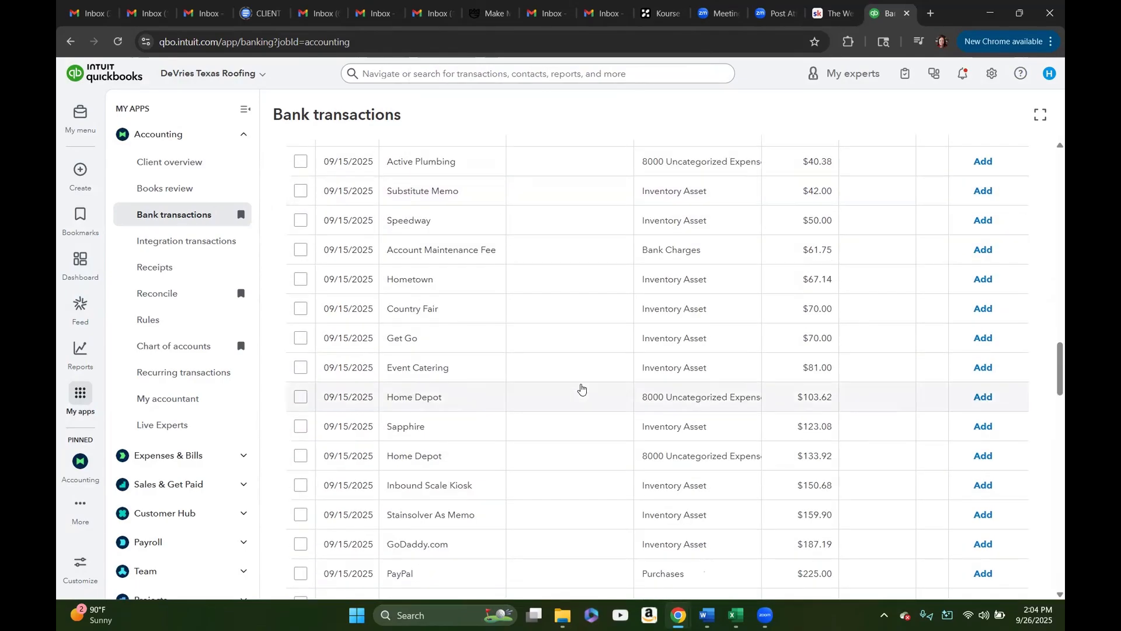
scroll(581, 376, up, 7)
scroll(619, 335, up, 20)
scroll(619, 335, down, 6)
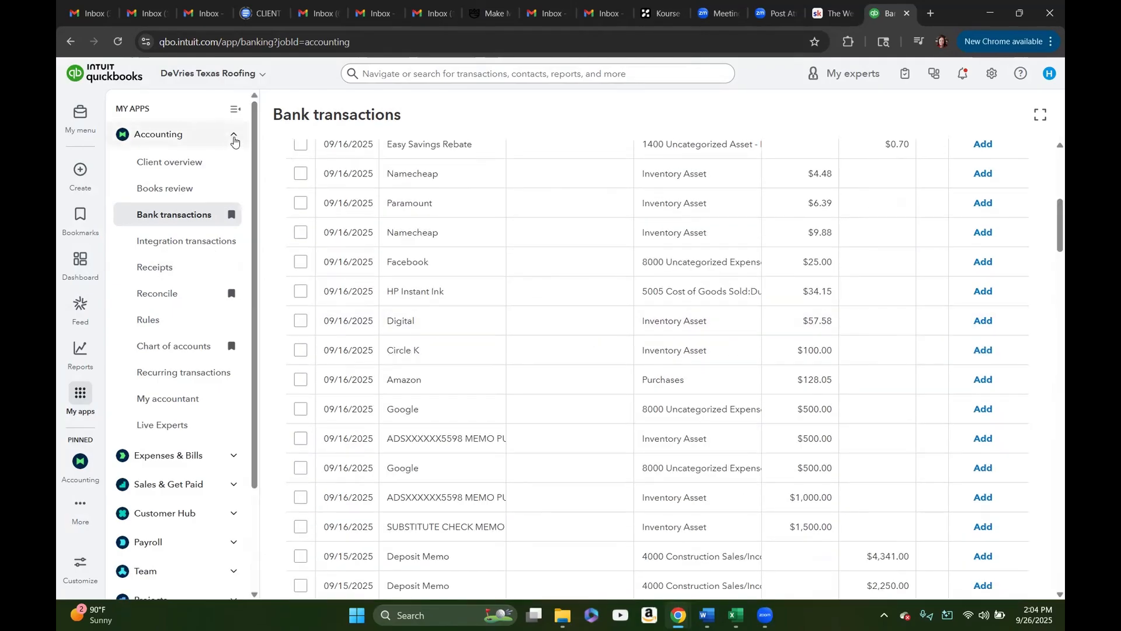
Step: Go to the projects list, check the income and costs of the projects in progress, and open project 2533
click(234, 140)
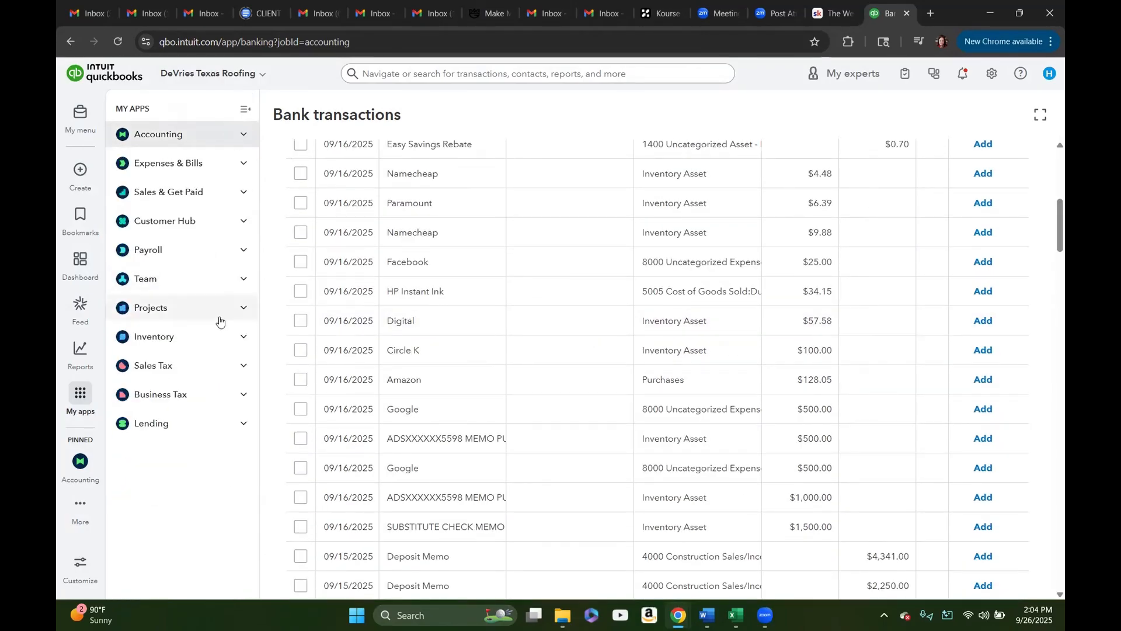
click(217, 313)
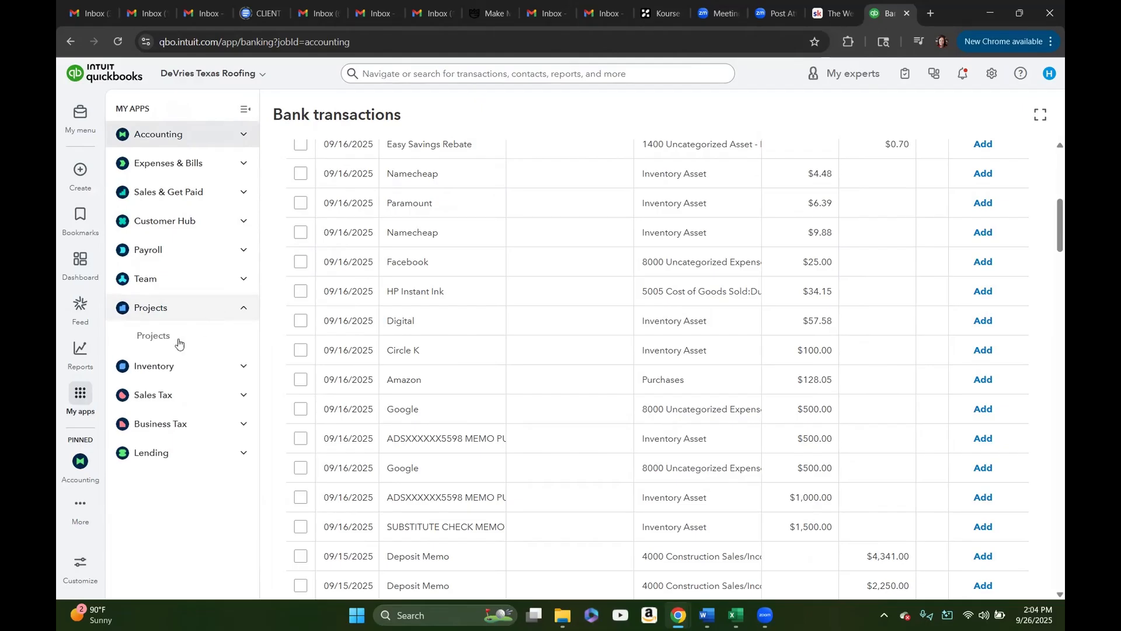
click(155, 338)
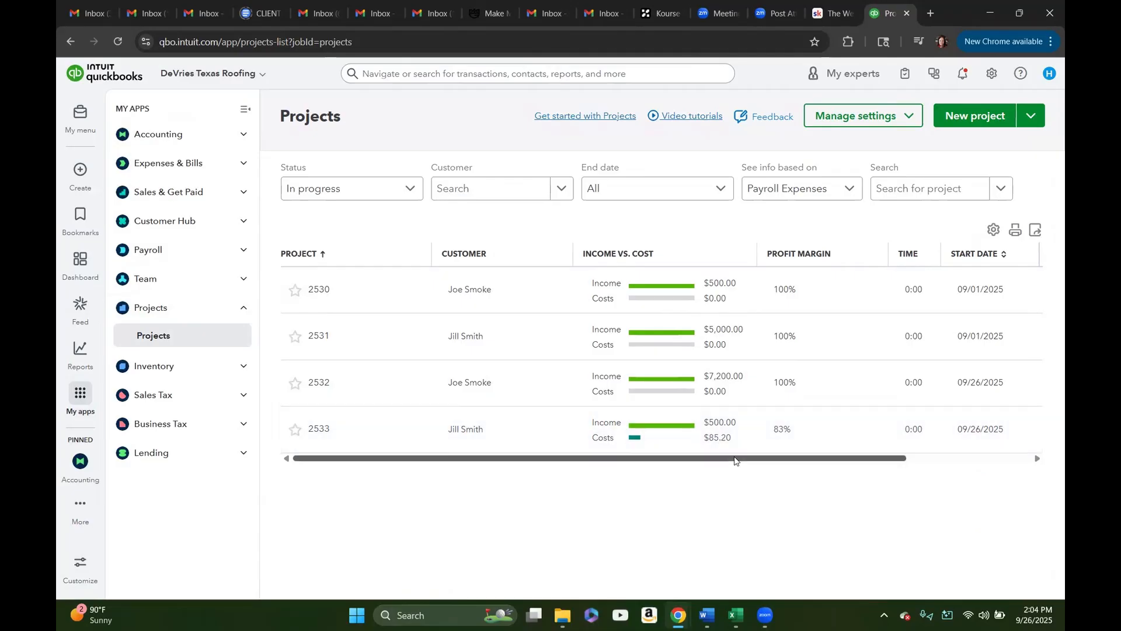
scroll(584, 432, right, 1)
click(418, 432)
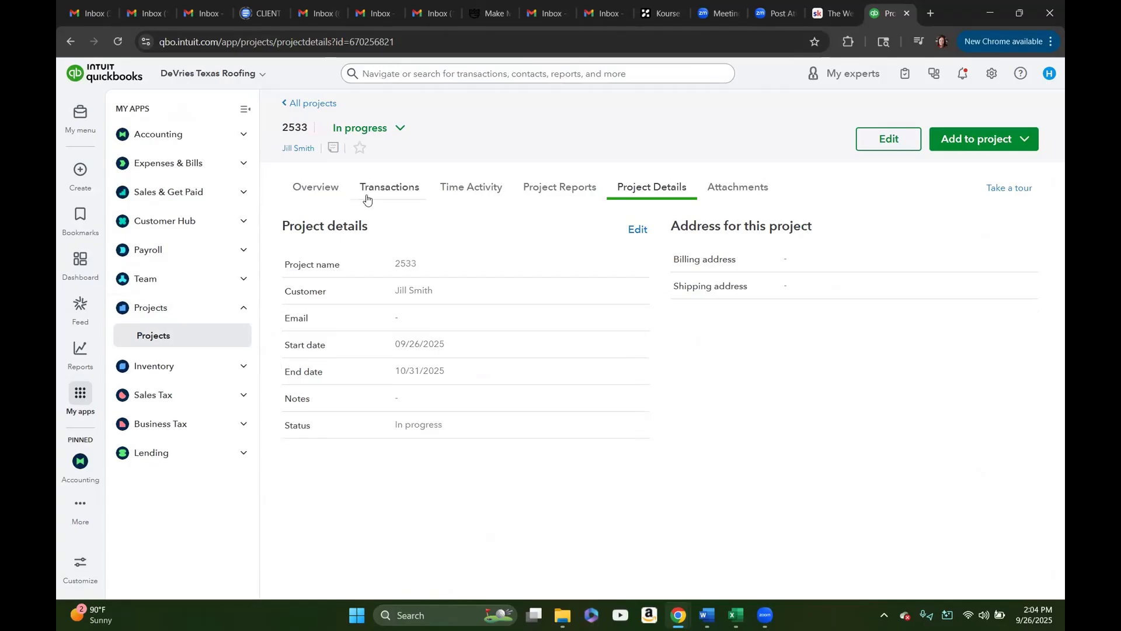
Step: Review project 2533's transactions and its overview of income, cost of goods sold, expenses and profit
click(386, 192)
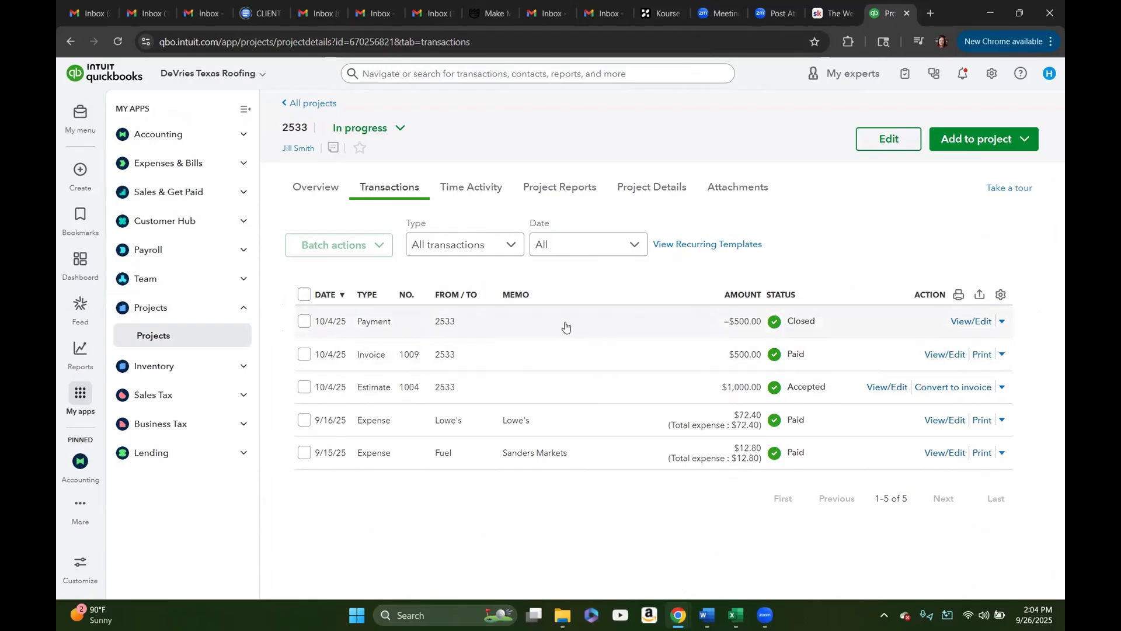
click(310, 193)
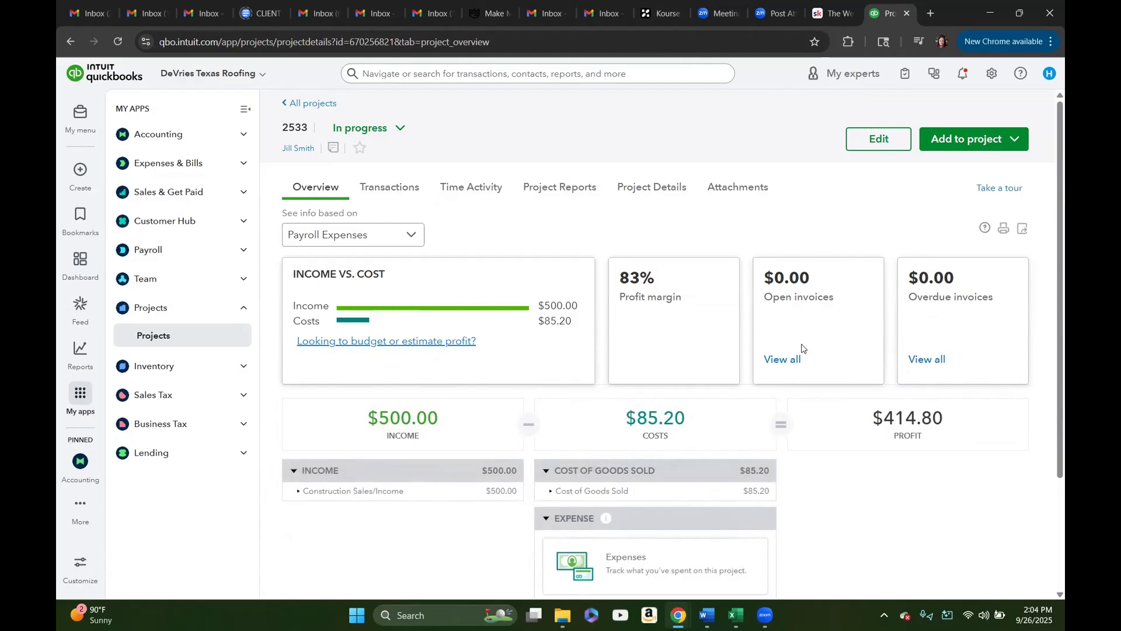
scroll(915, 438, down, 3)
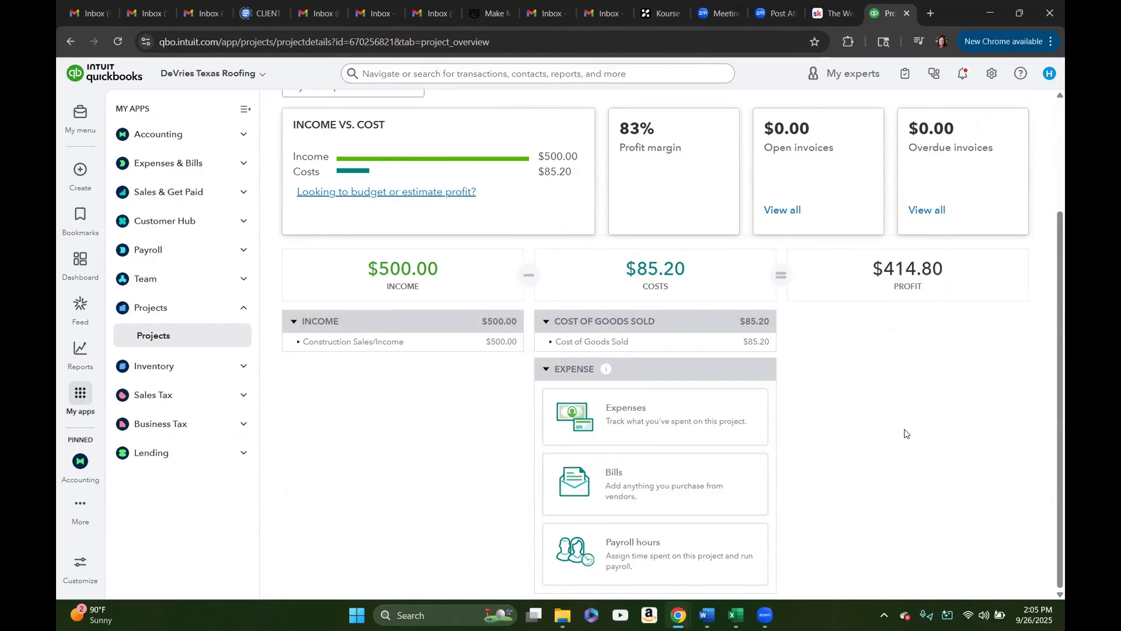
scroll(906, 432, up, 3)
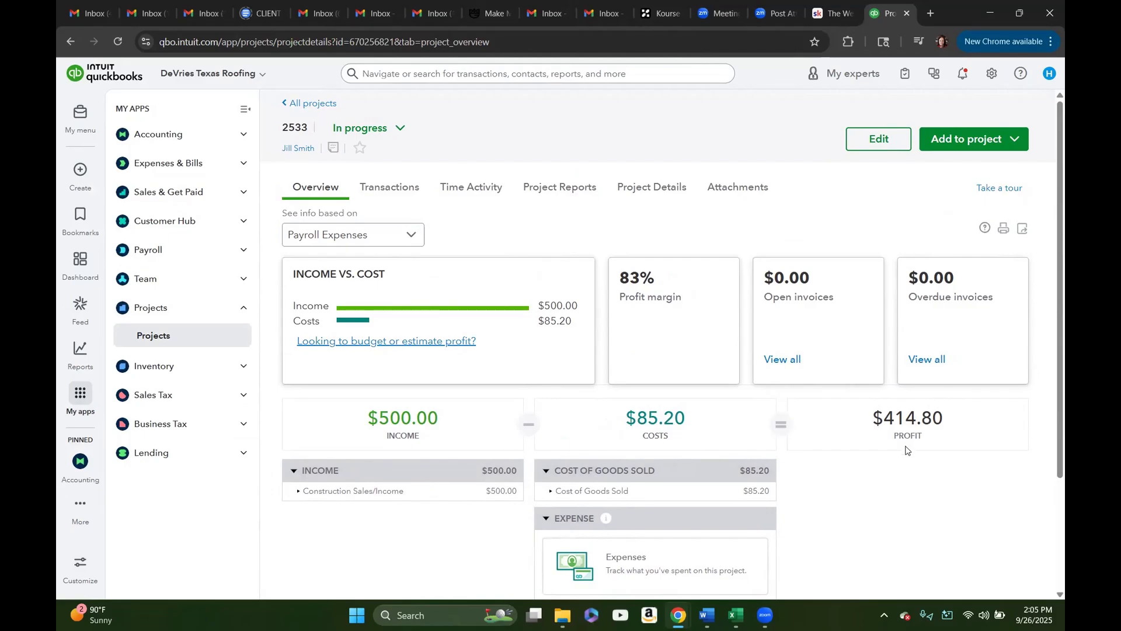